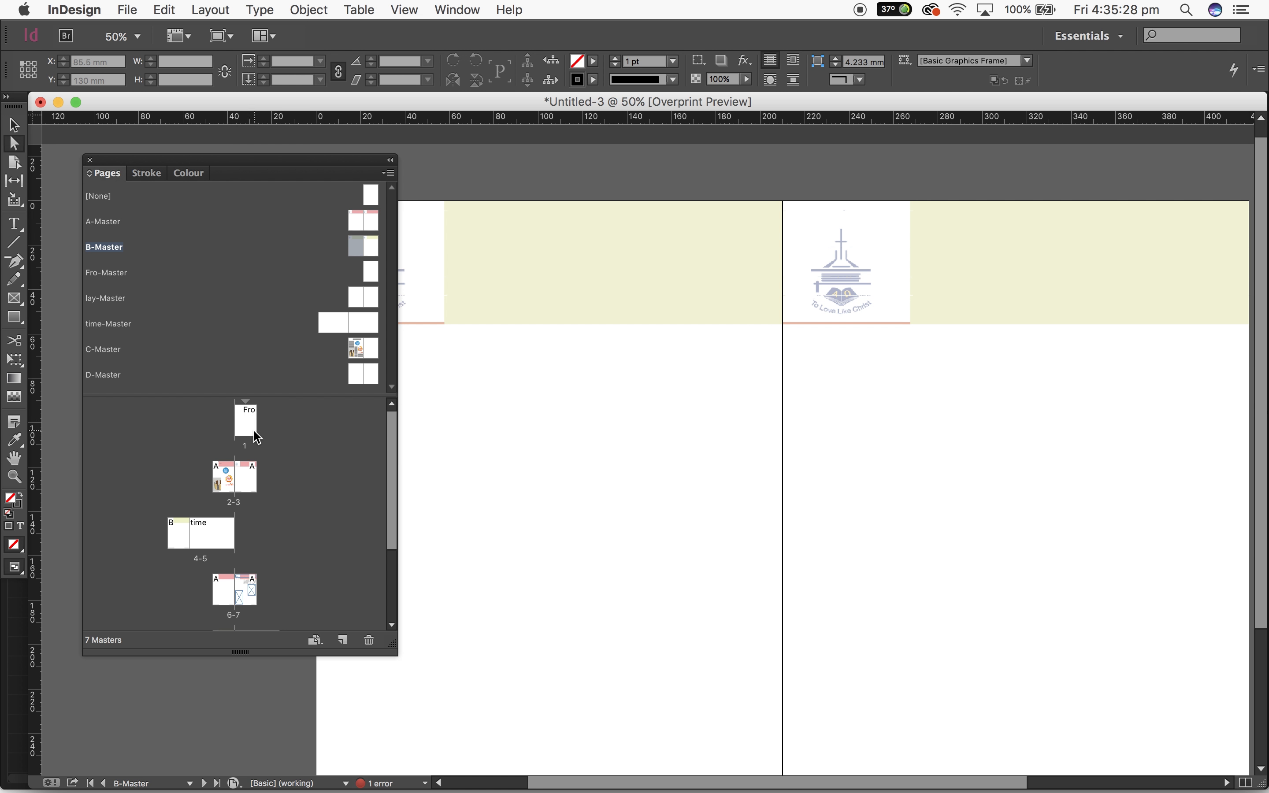
Look over the first pages of the document and open the A-Master spread for editing
double_click(253, 433)
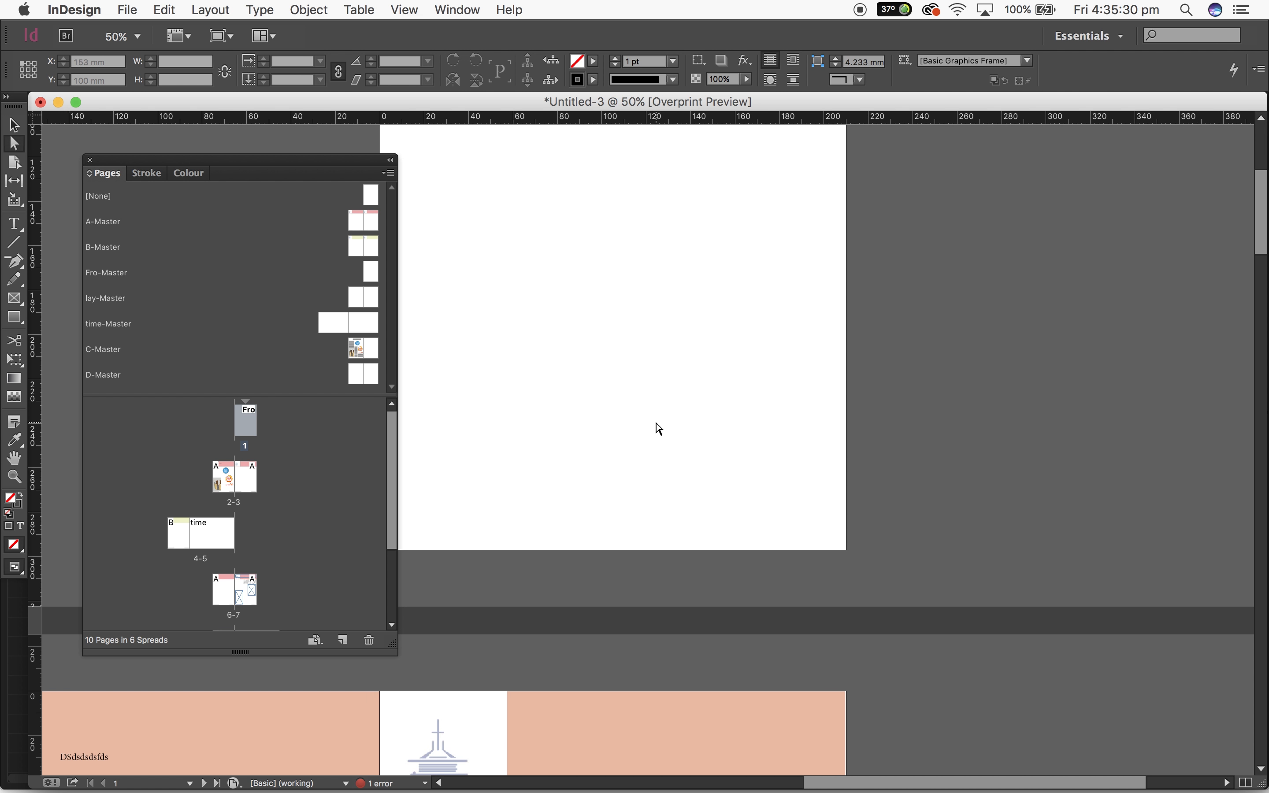
scroll(656, 423, "down", 12)
scroll(656, 423, "left", 2)
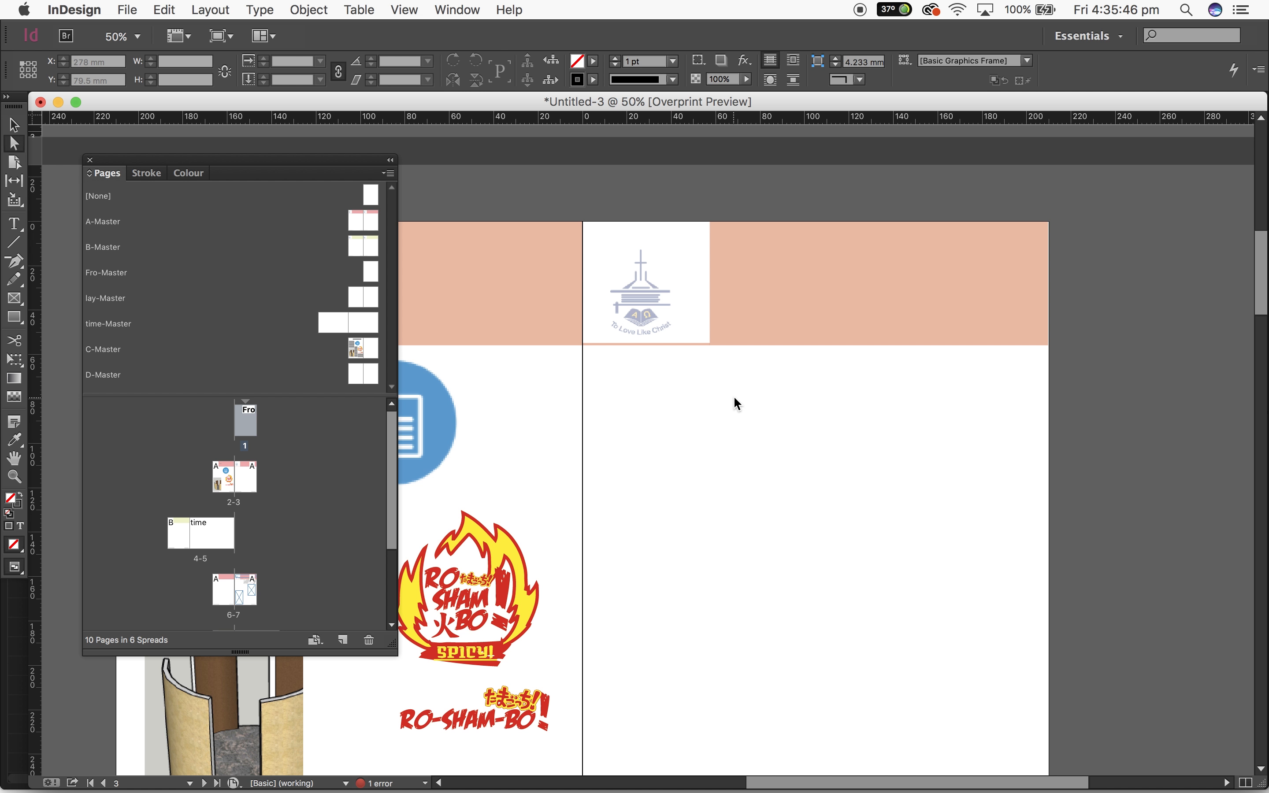
scroll(736, 404, "down", 5)
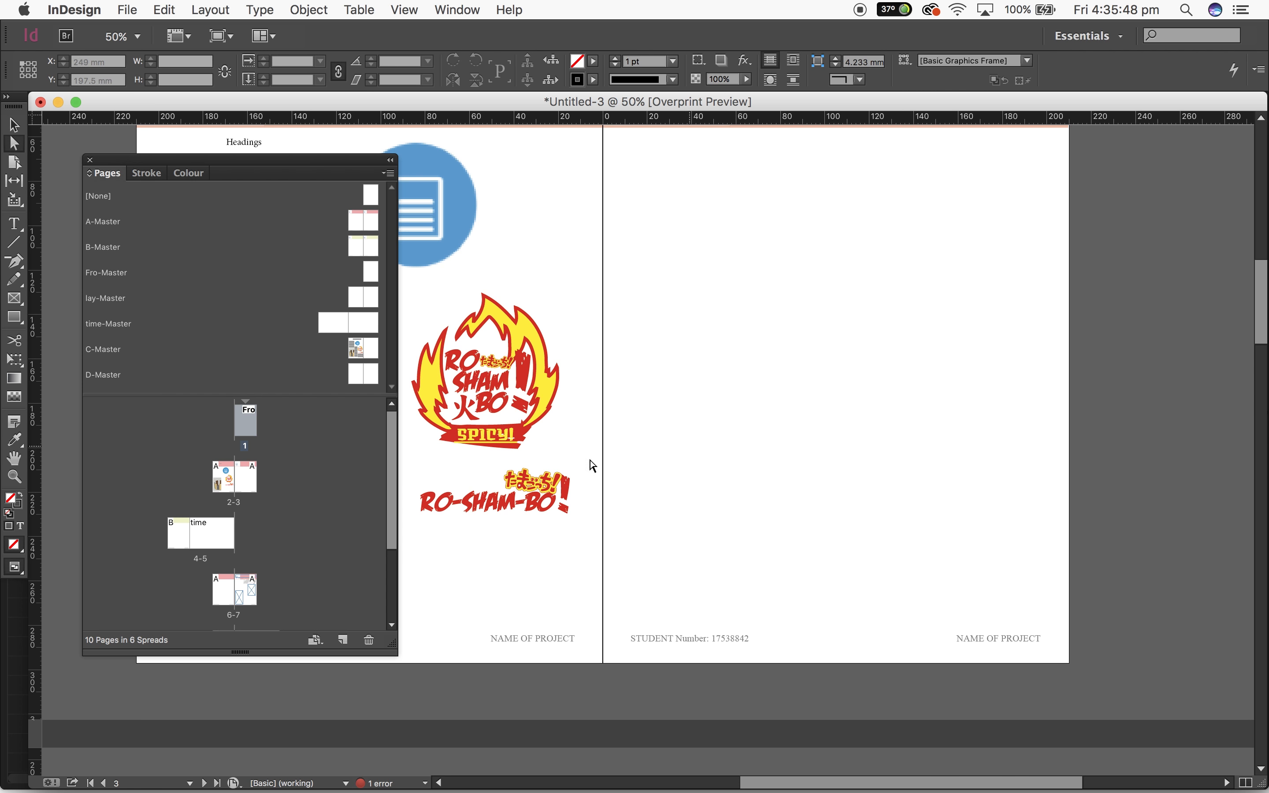
double_click(353, 219)
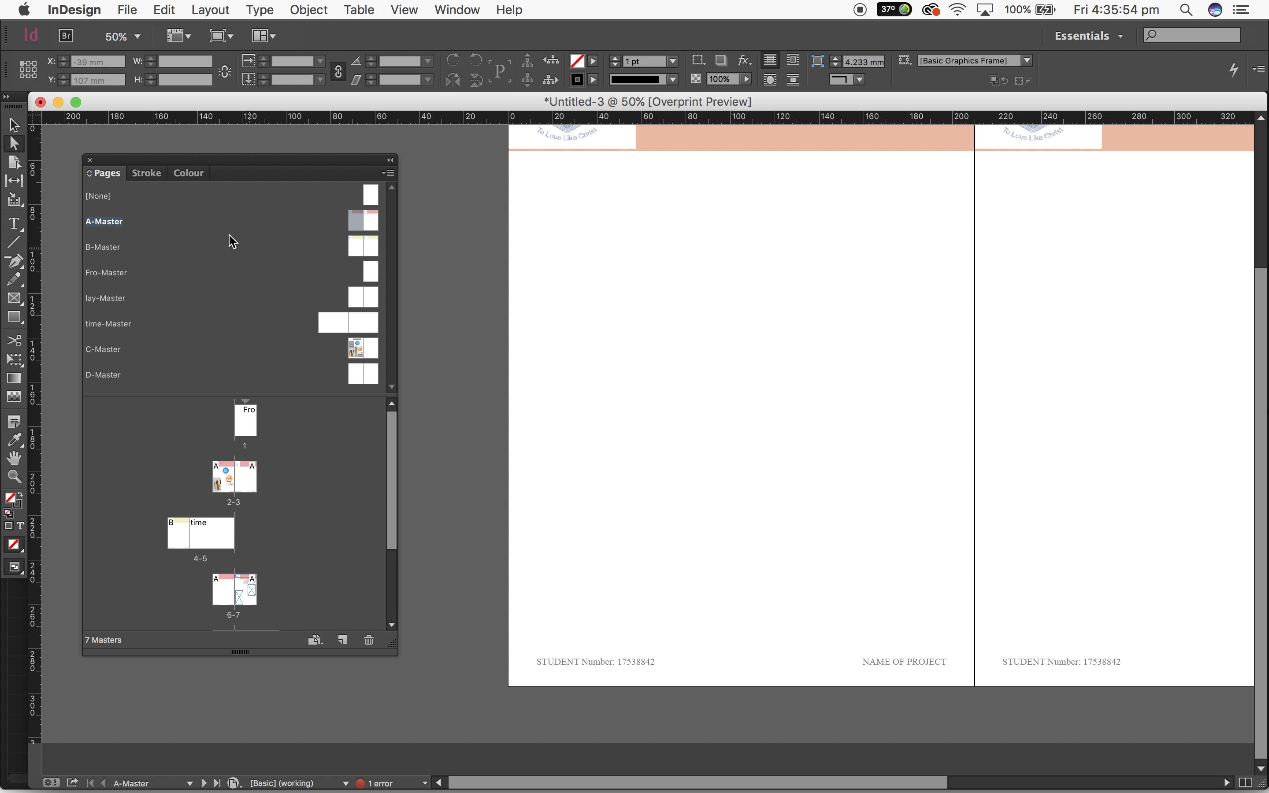
Create a small text frame above the footer of A-Master's left page and insert a Current Page Number marker in it
left_click(14, 224)
left_click_drag(723, 645, 763, 652)
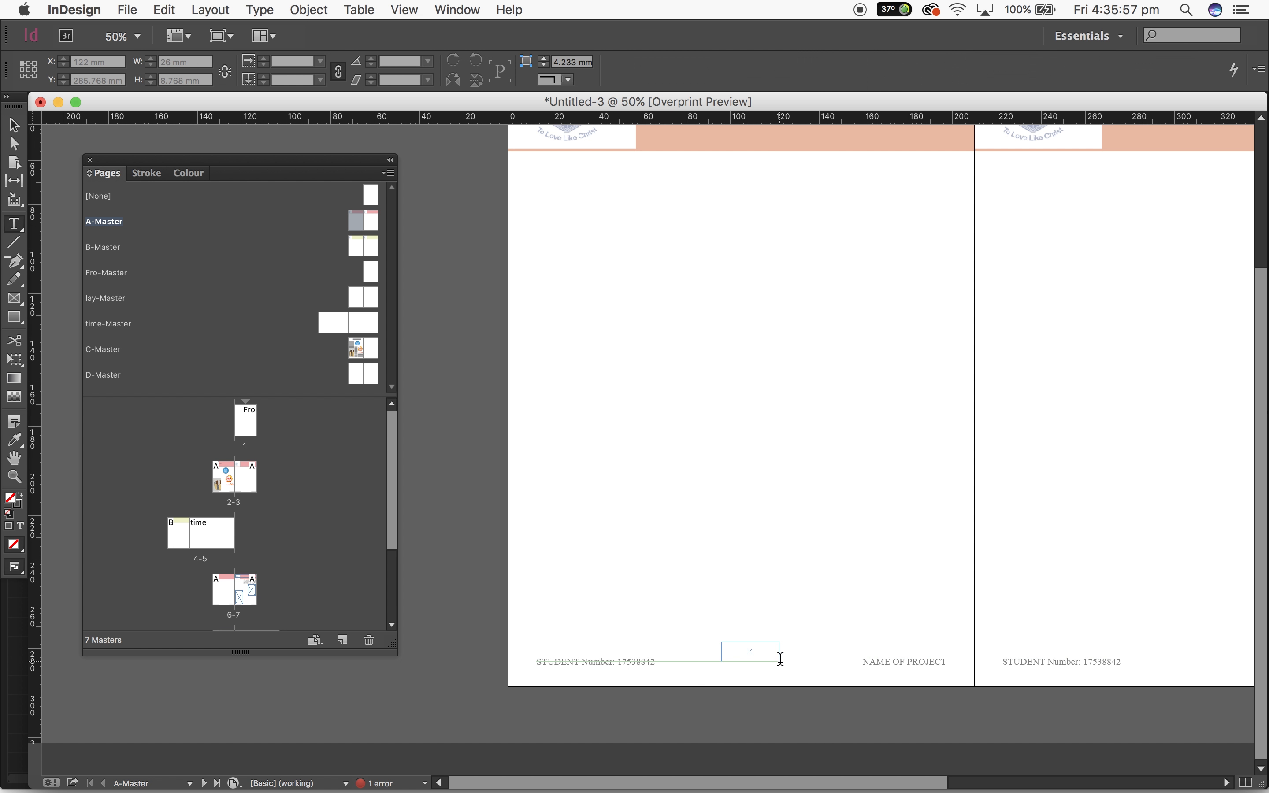
left_click(260, 9)
mouse_move(419, 479)
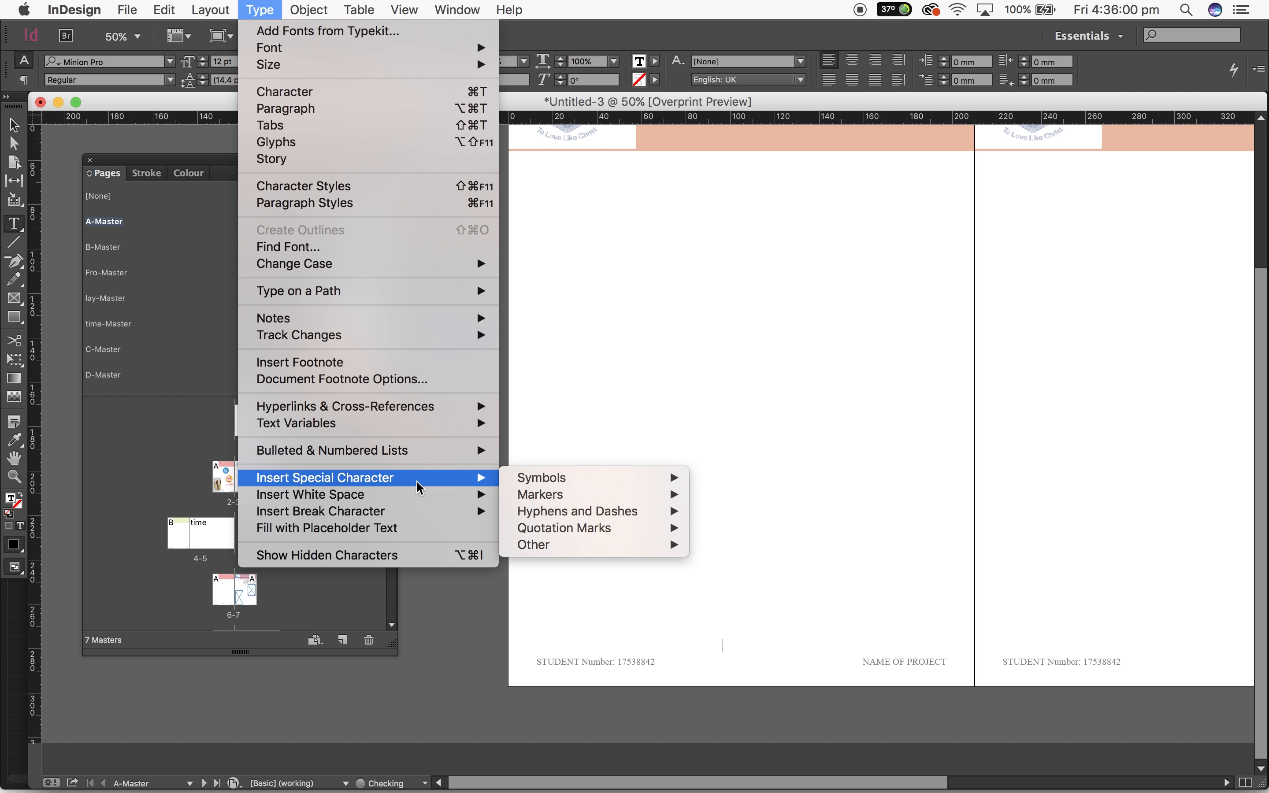
mouse_move(568, 496)
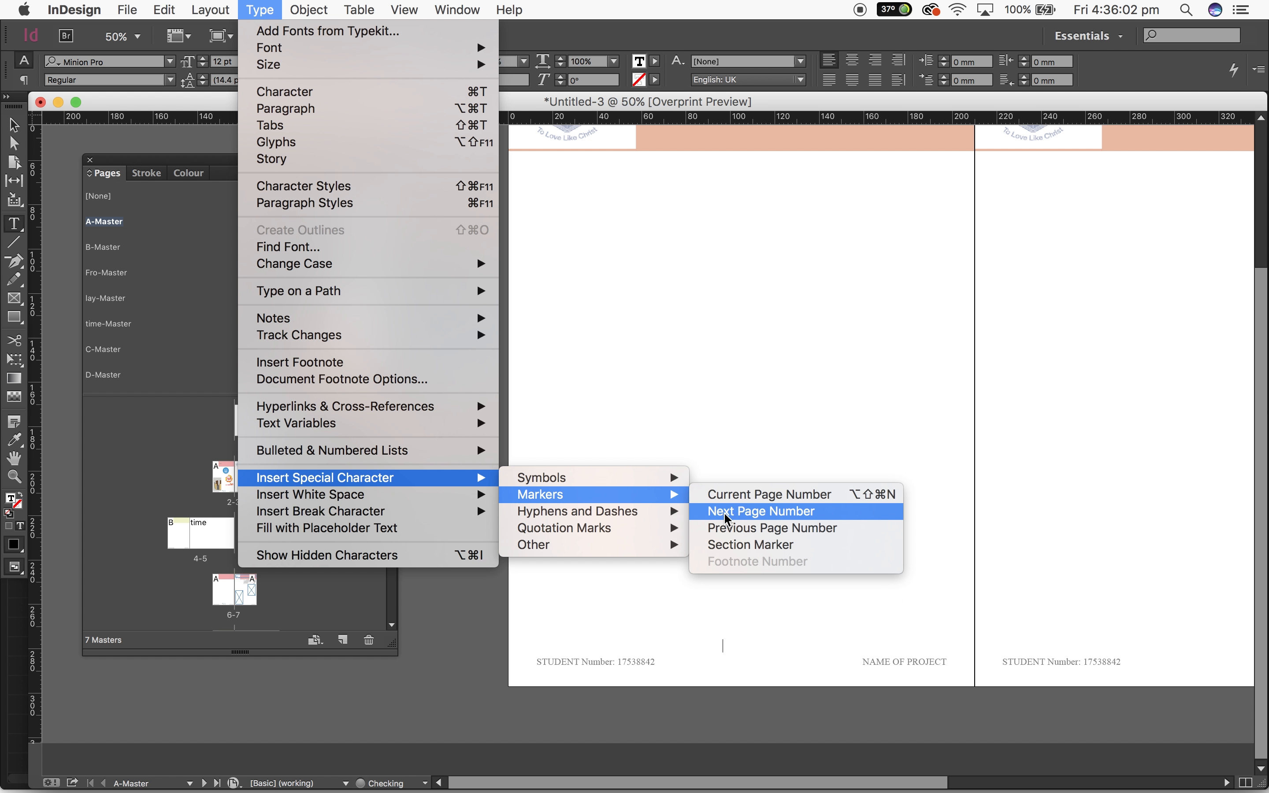
left_click(745, 495)
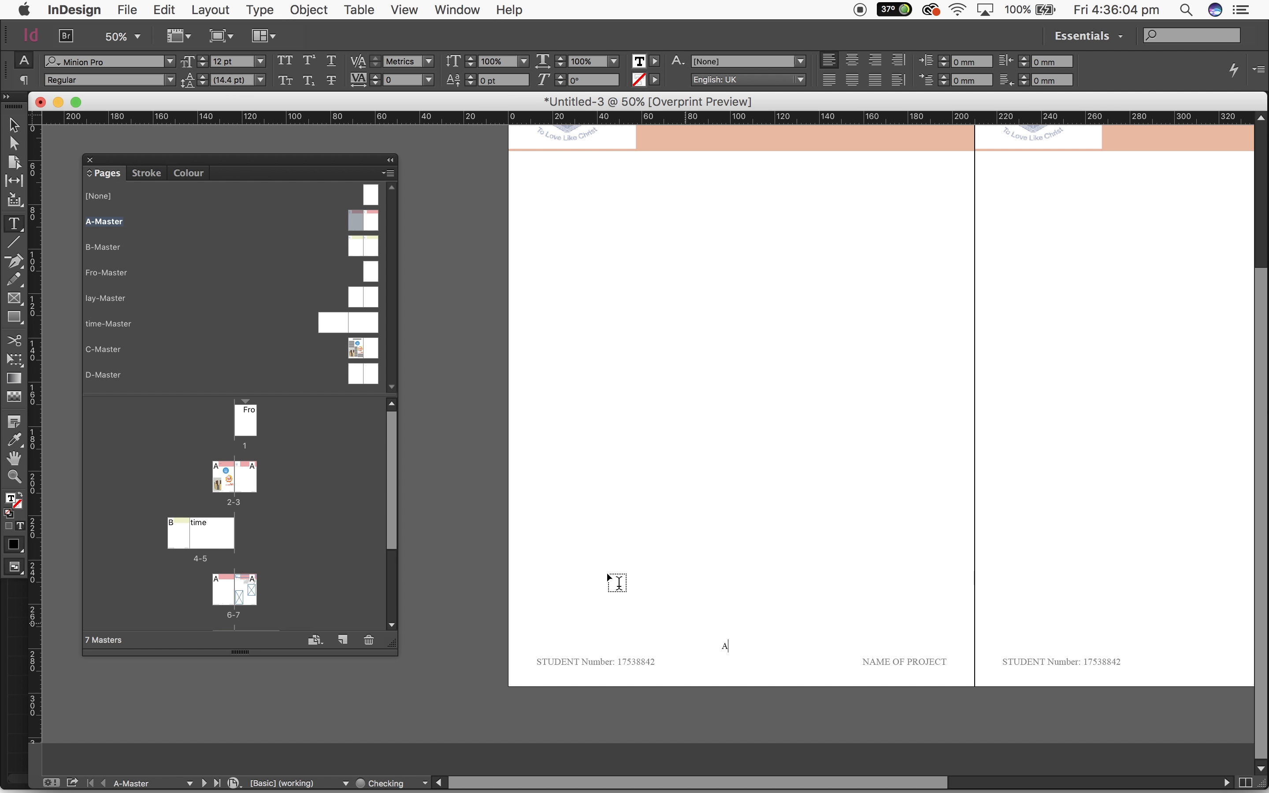
Move the page number frame into the left footer line between student number and project name, at about X 100.8, Y 284.2 mm
key("Escape")
left_click(728, 645)
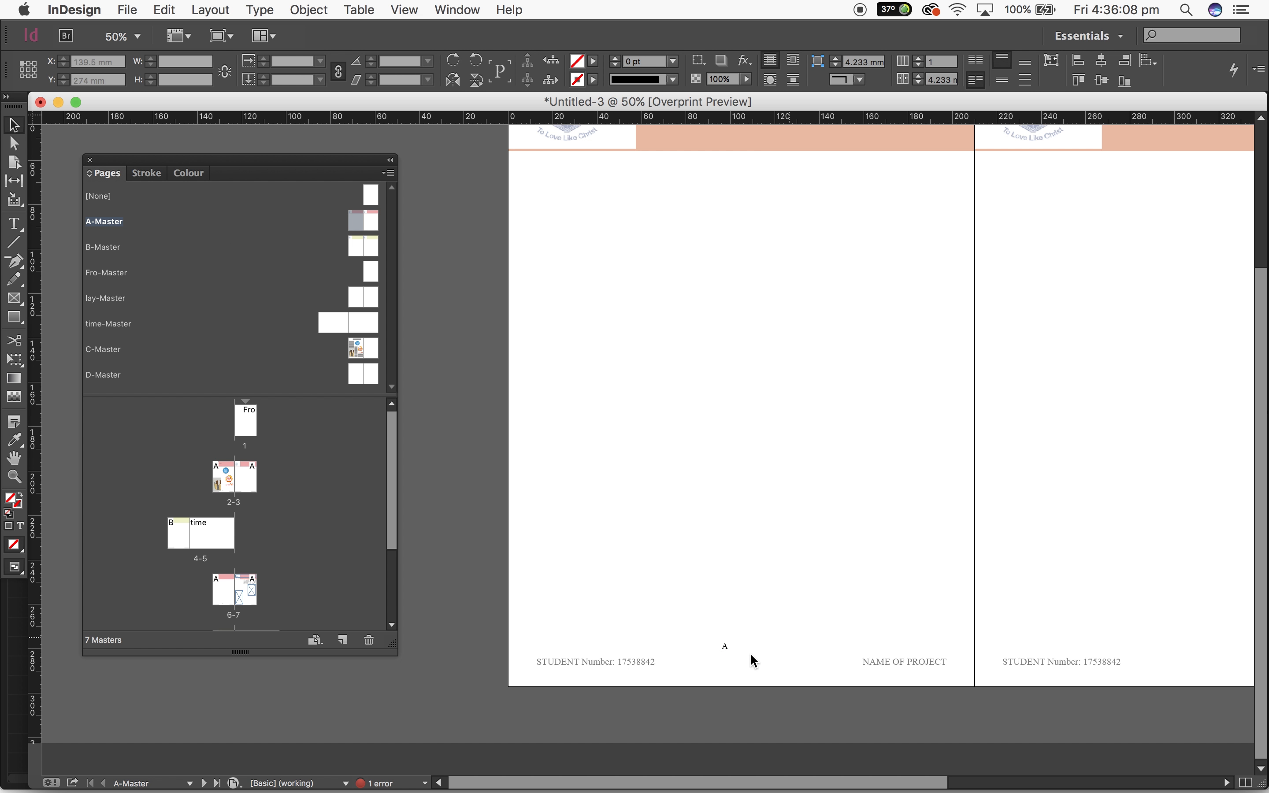
left_click_drag(726, 647, 740, 671)
Paste a copy of the page number frame and place it mid-footer on A-Master's right page, level with the left one
key("super+v")
scroll(848, 566, "right", 5)
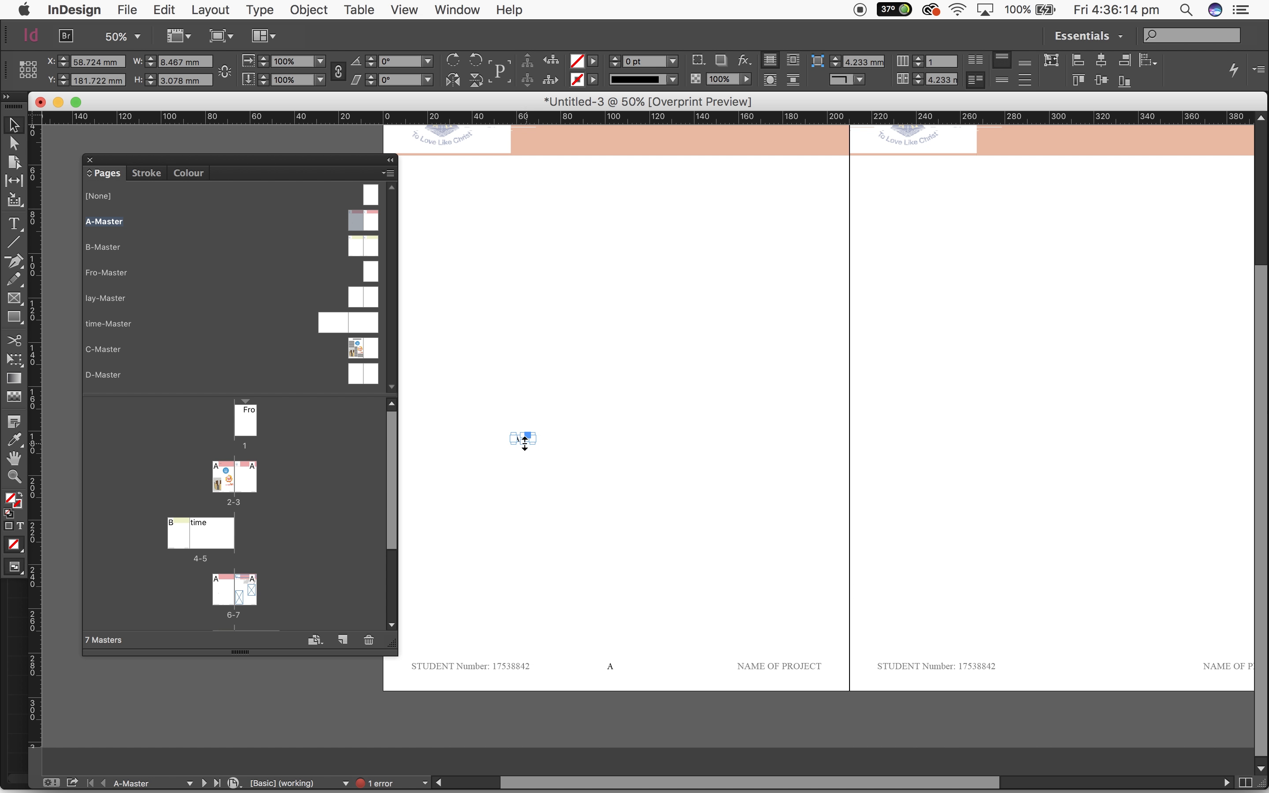
left_click_drag(518, 436, 789, 516)
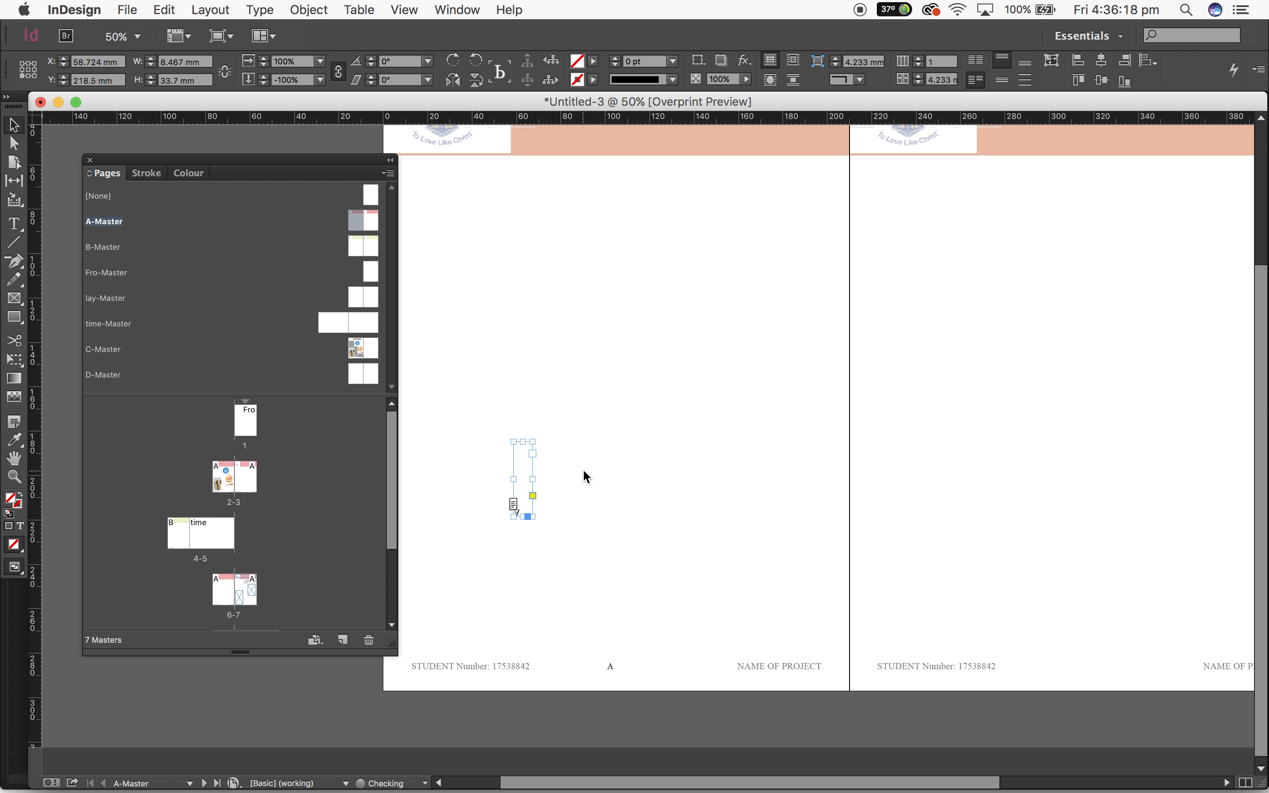
key("super+z")
left_click(577, 456)
key("super+equal")
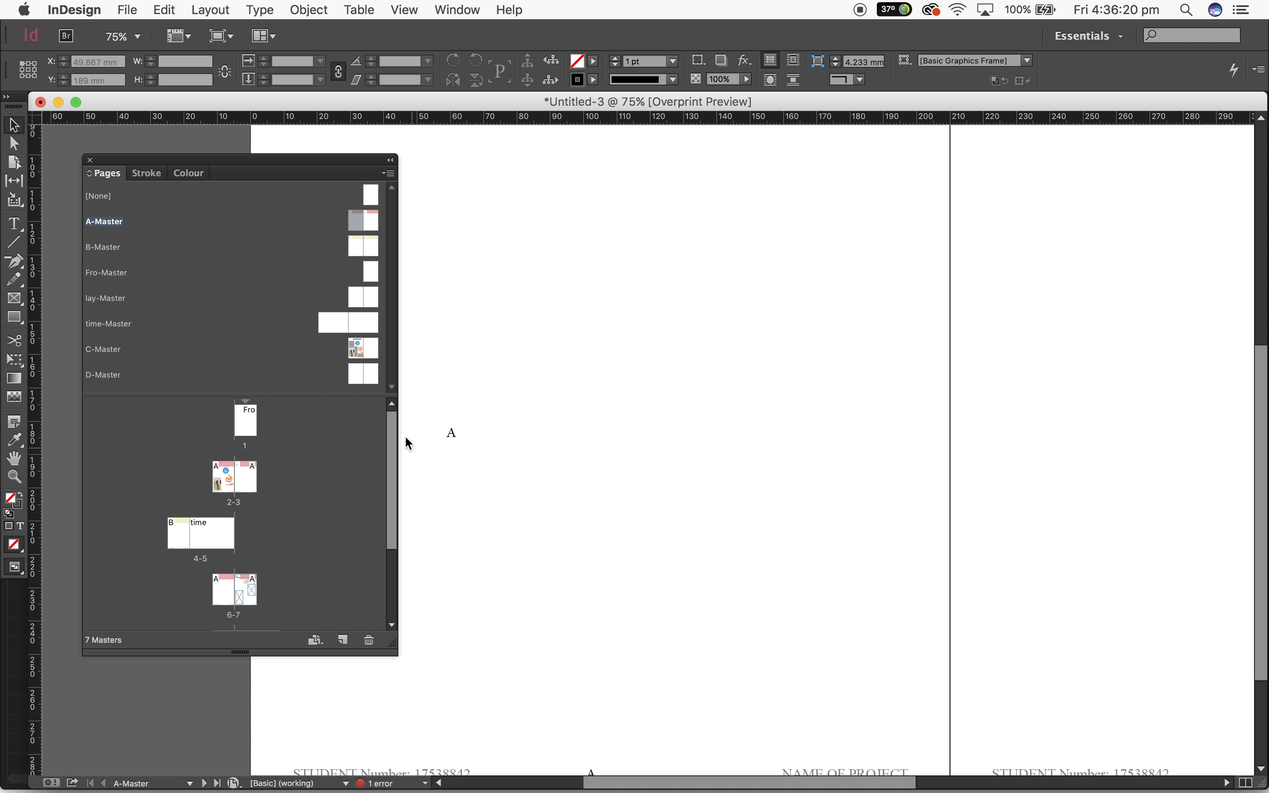
left_click_drag(452, 435, 1125, 724)
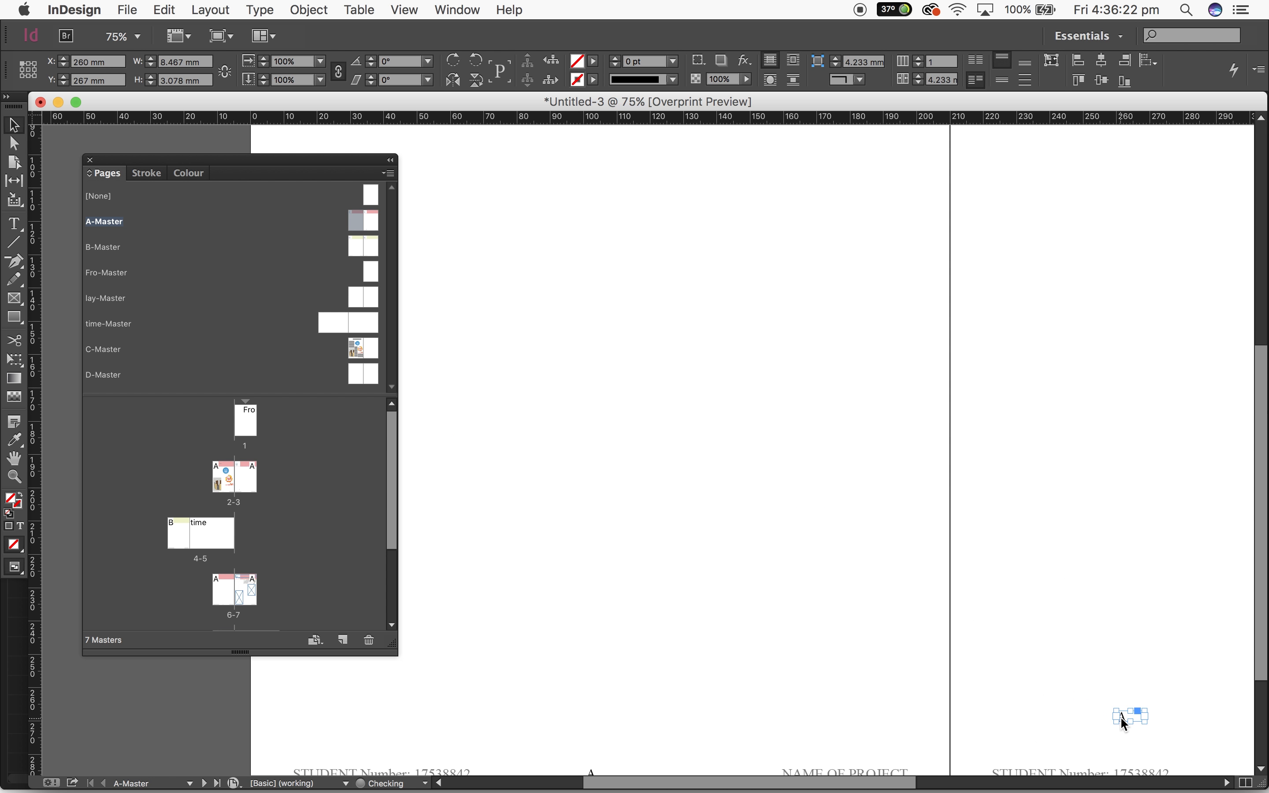
scroll(1126, 724, "right", 10)
scroll(1125, 724, "down", 3)
left_click_drag(674, 614, 845, 672)
left_click(940, 637)
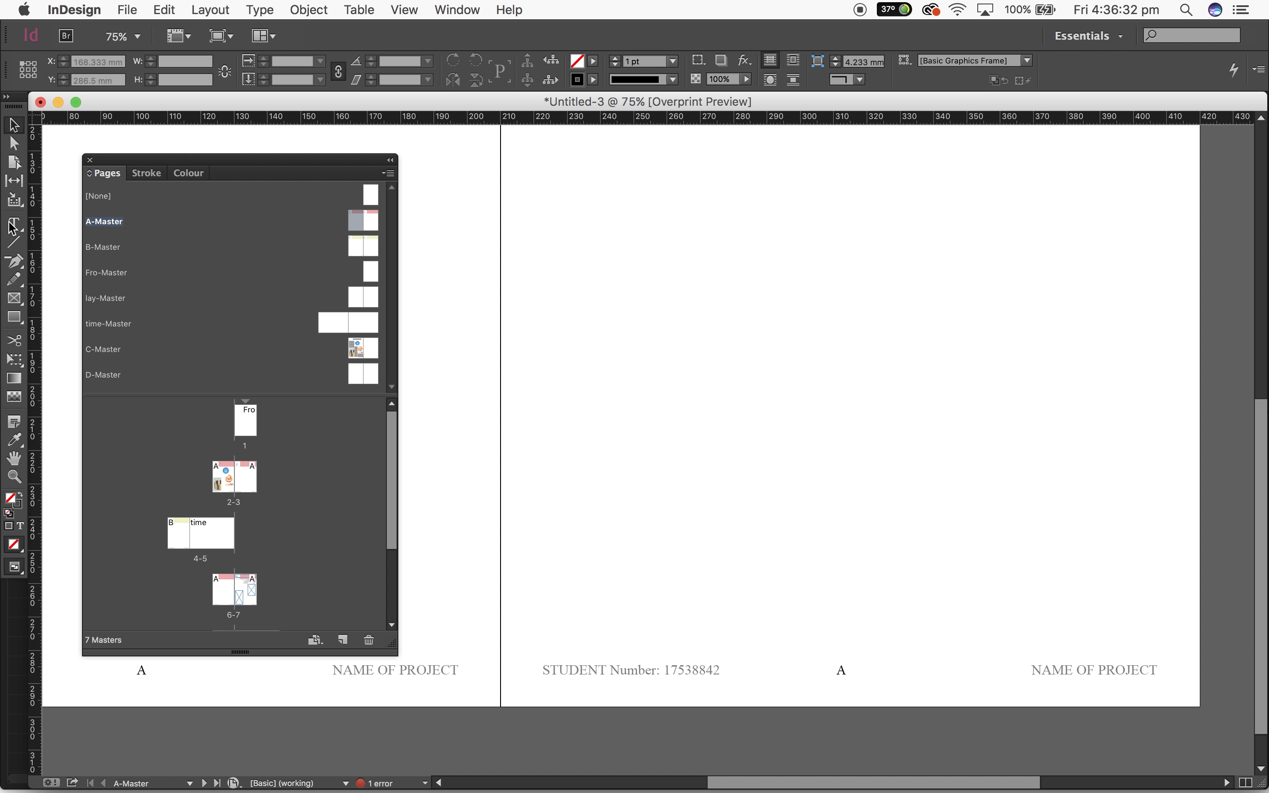
Check the footer page numbers on the document pages from page 2 through page 8
double_click(216, 474)
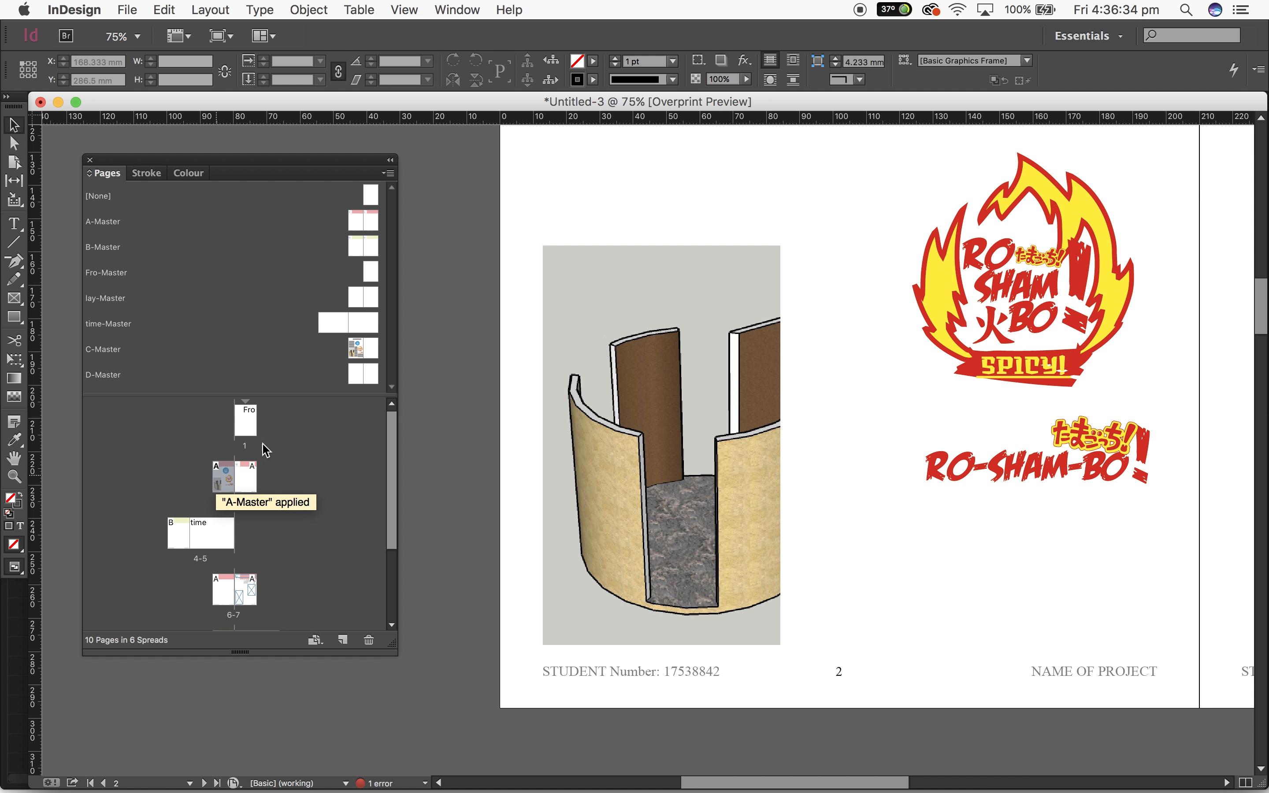
scroll(773, 488, "up", 15)
scroll(773, 488, "right", 8)
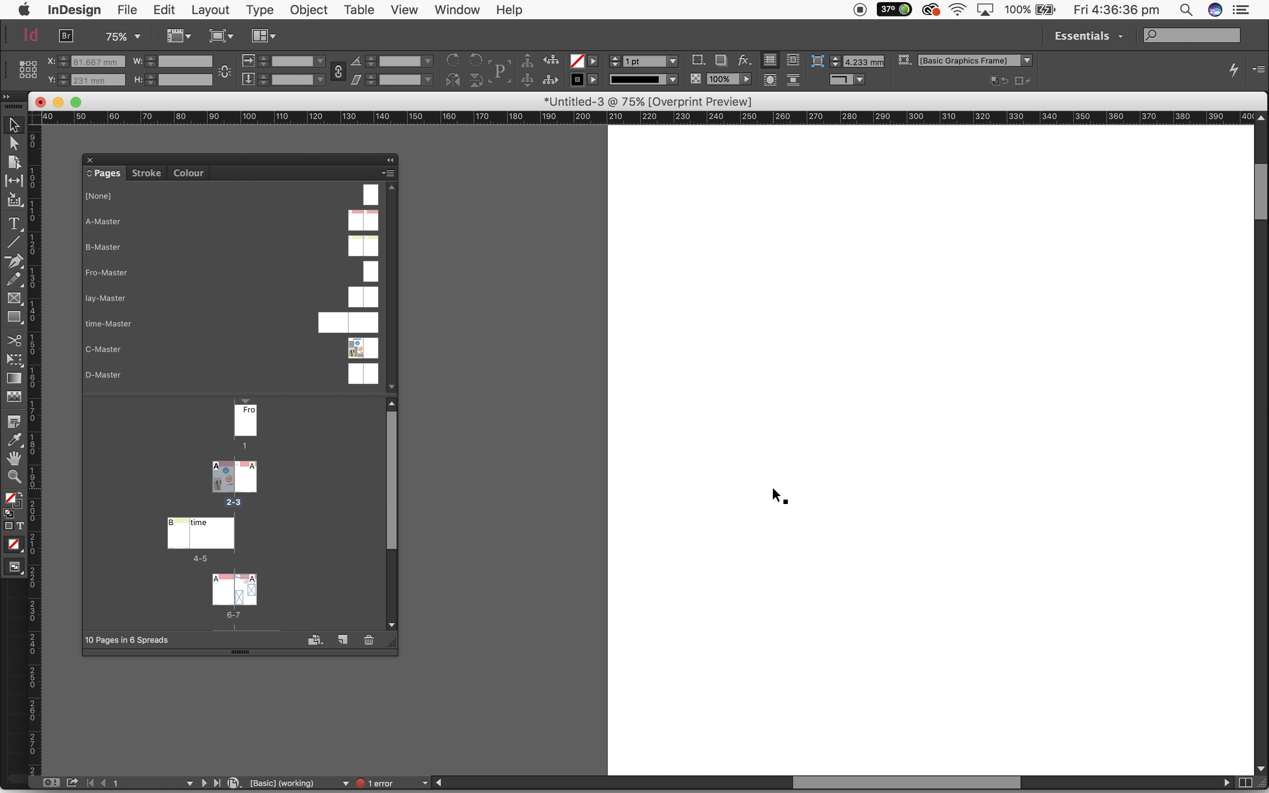
scroll(772, 488, "down", 15)
scroll(773, 488, "up", 2)
scroll(772, 487, "left", 2)
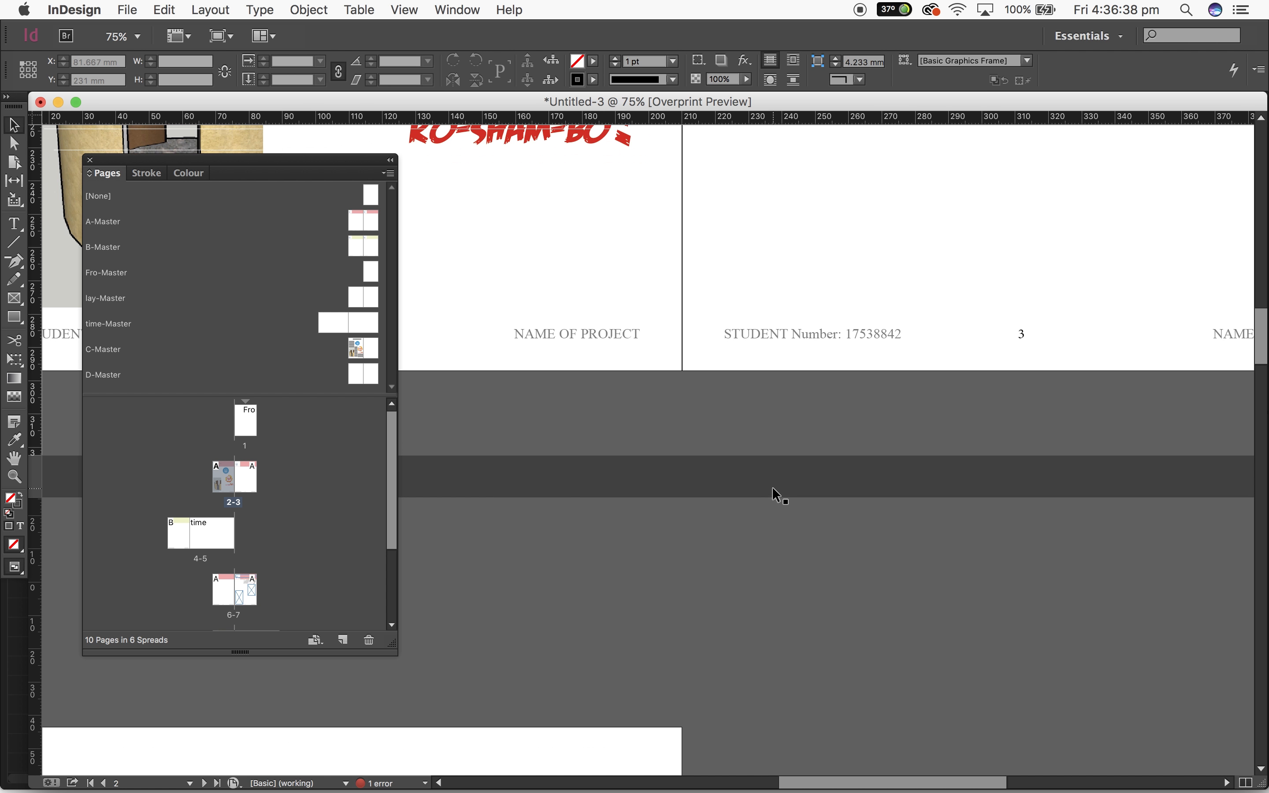
scroll(773, 487, "left", 2)
scroll(772, 487, "down", 1)
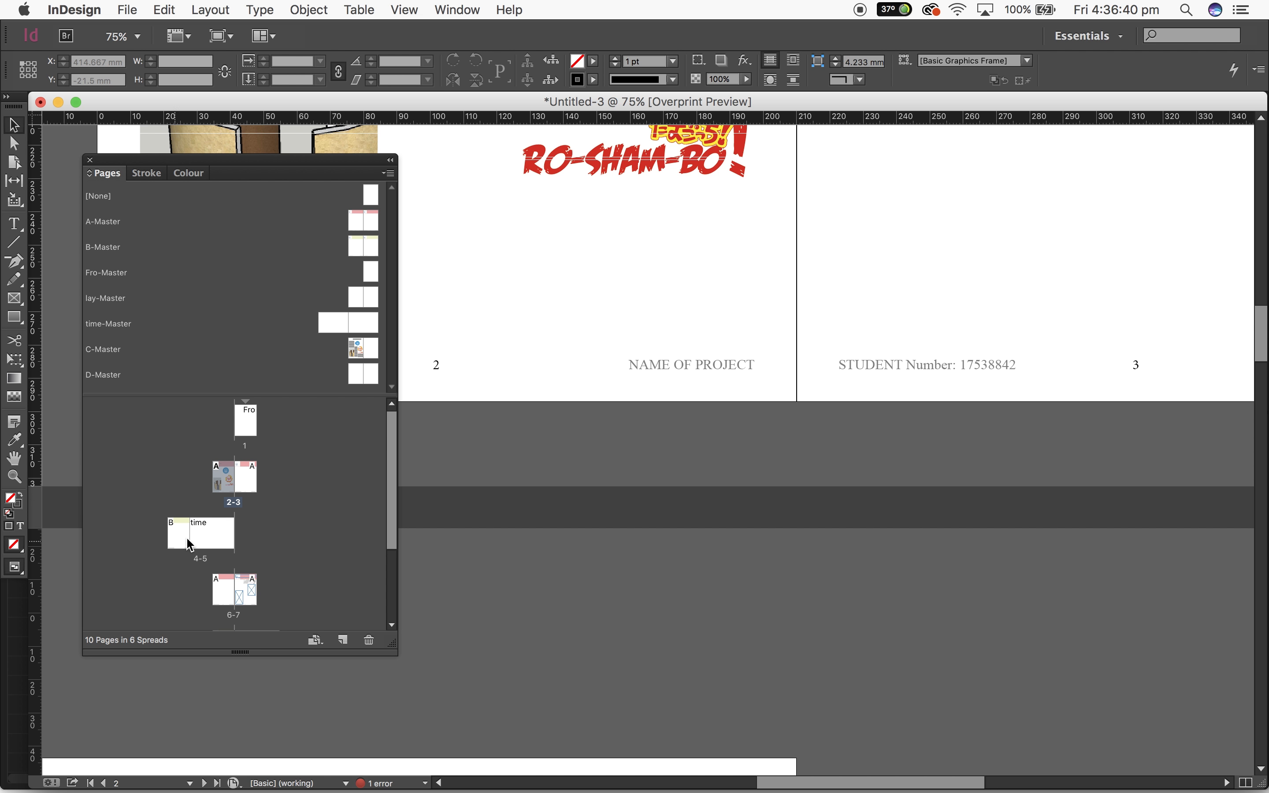
scroll(186, 542, "down", 4)
scroll(496, 468, "down", 20)
scroll(496, 469, "left", 5)
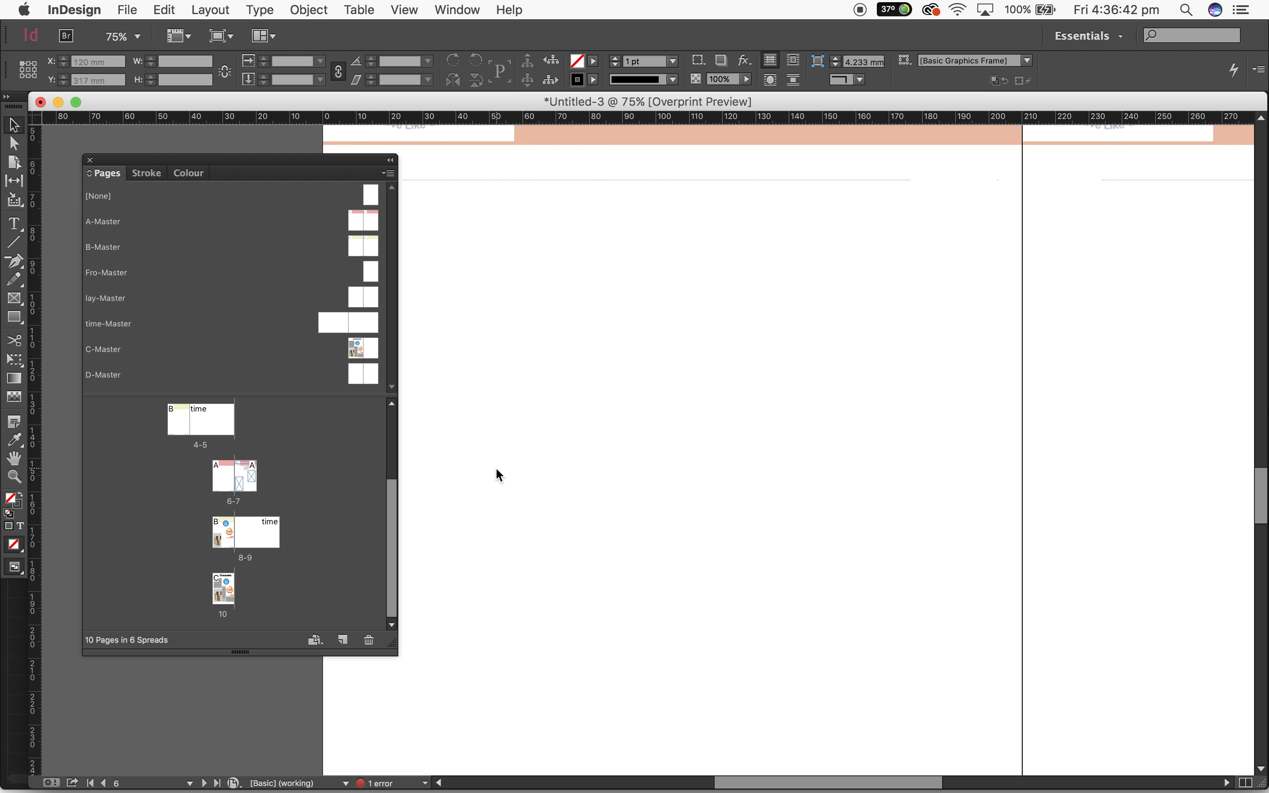
scroll(499, 474, "down", 10)
scroll(499, 475, "left", 2)
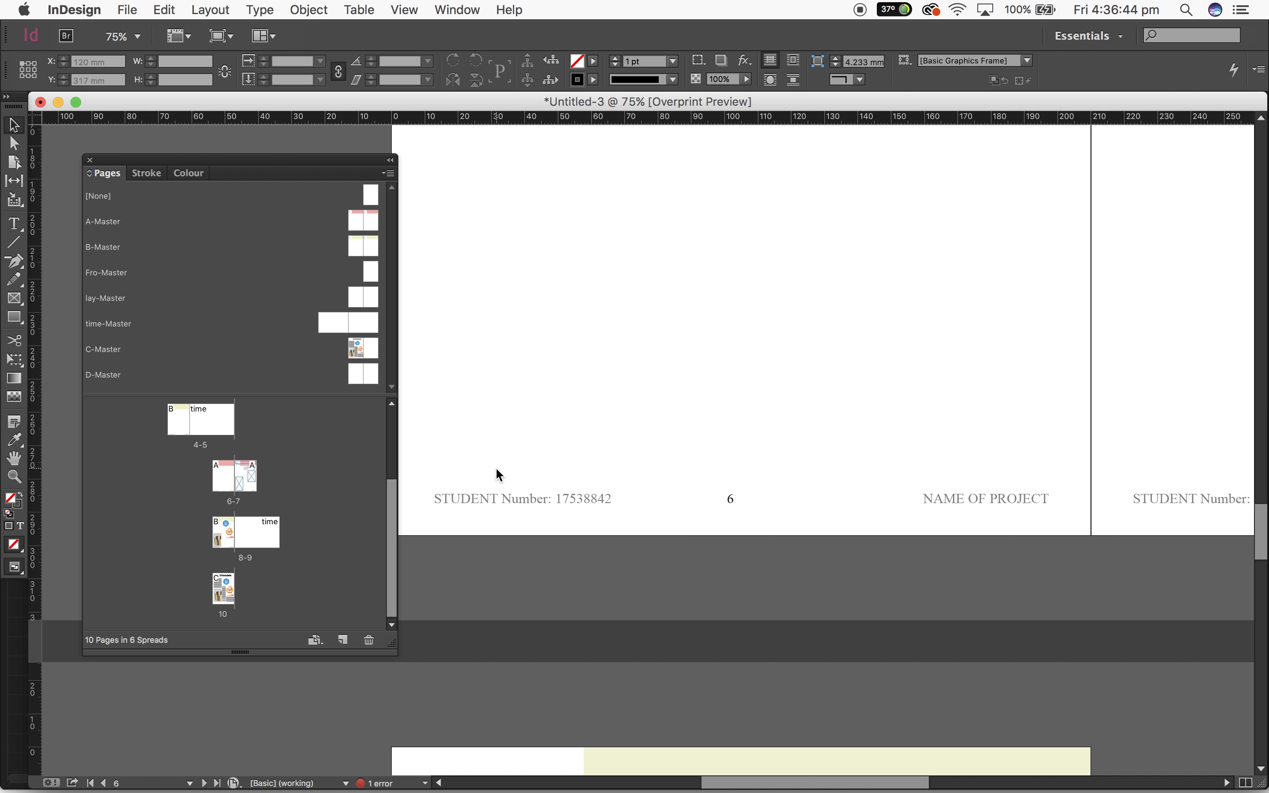
scroll(498, 472, "down", 20)
scroll(498, 472, "right", 2)
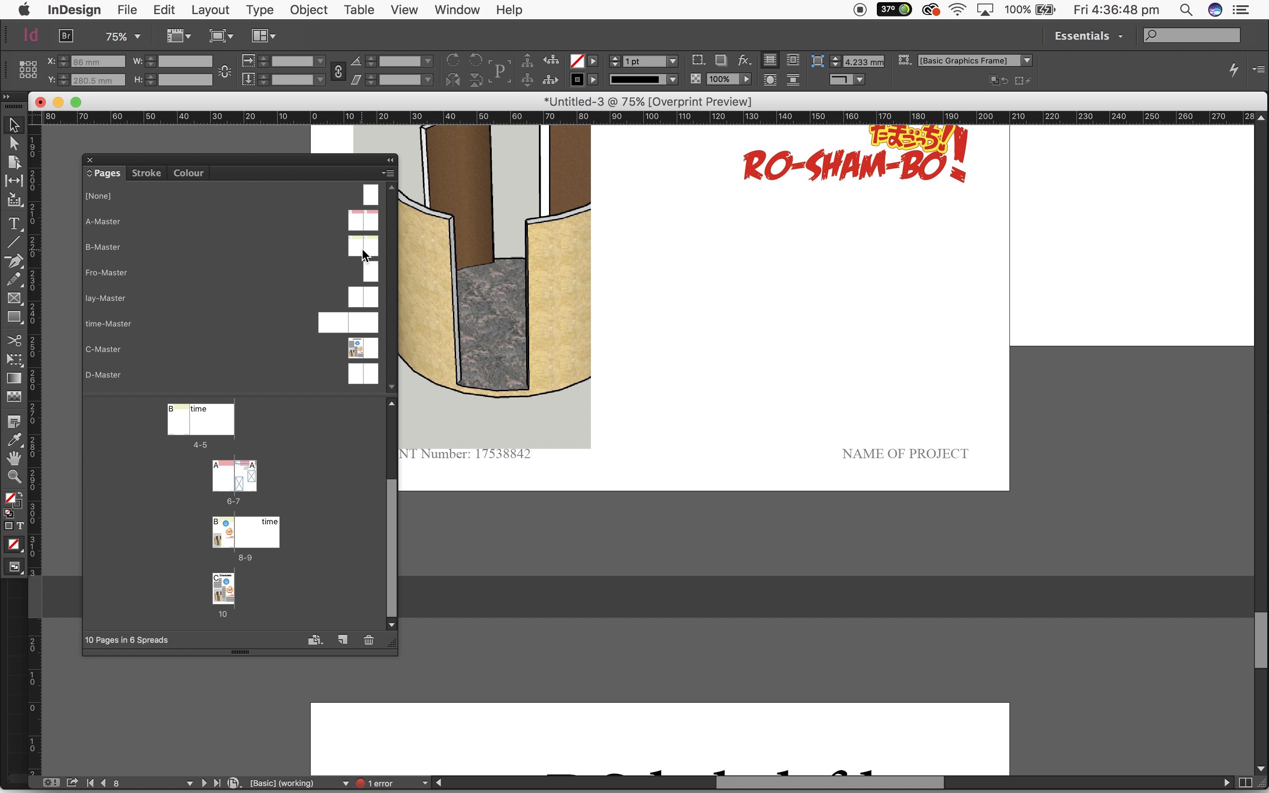
Return to A-Master and select both footer page number frames for copying
double_click(368, 226)
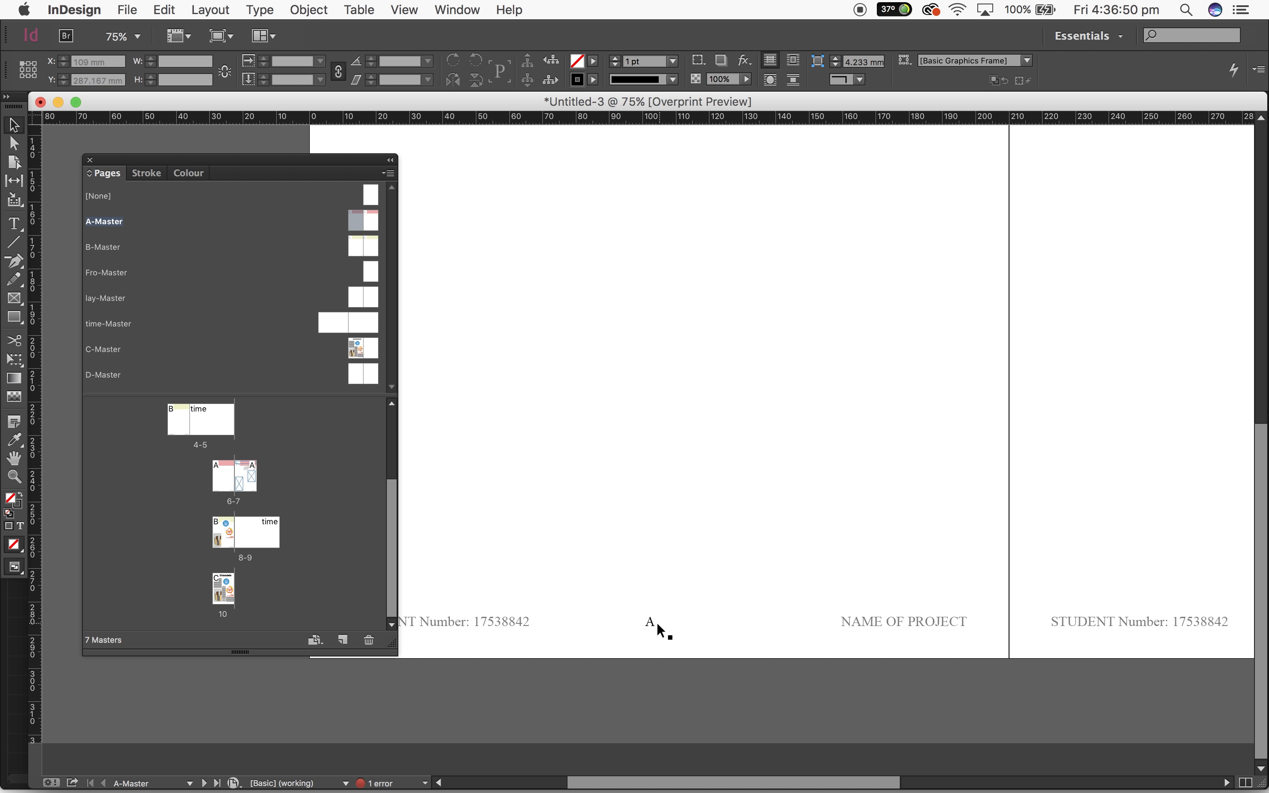
left_click(659, 627)
key("super+minus")
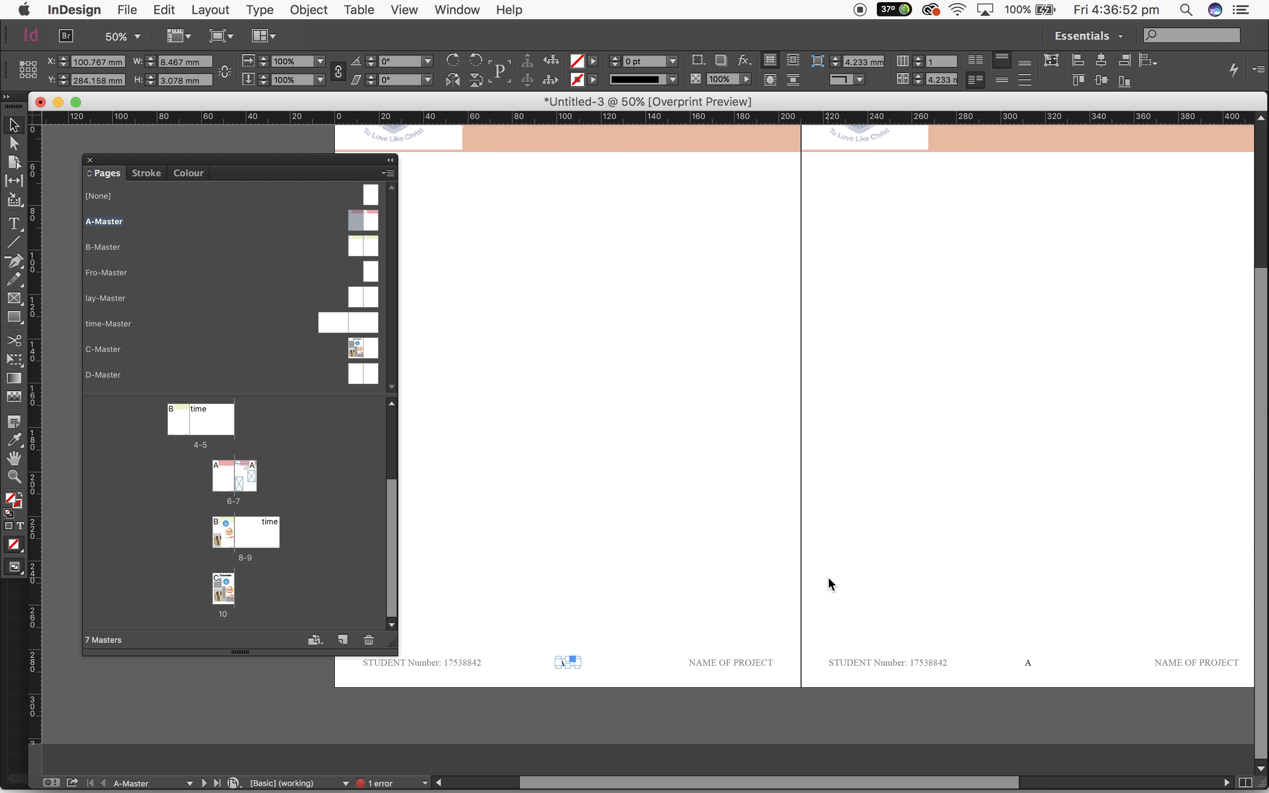
scroll(828, 579, "right", 1)
left_click(1000, 661, "shift")
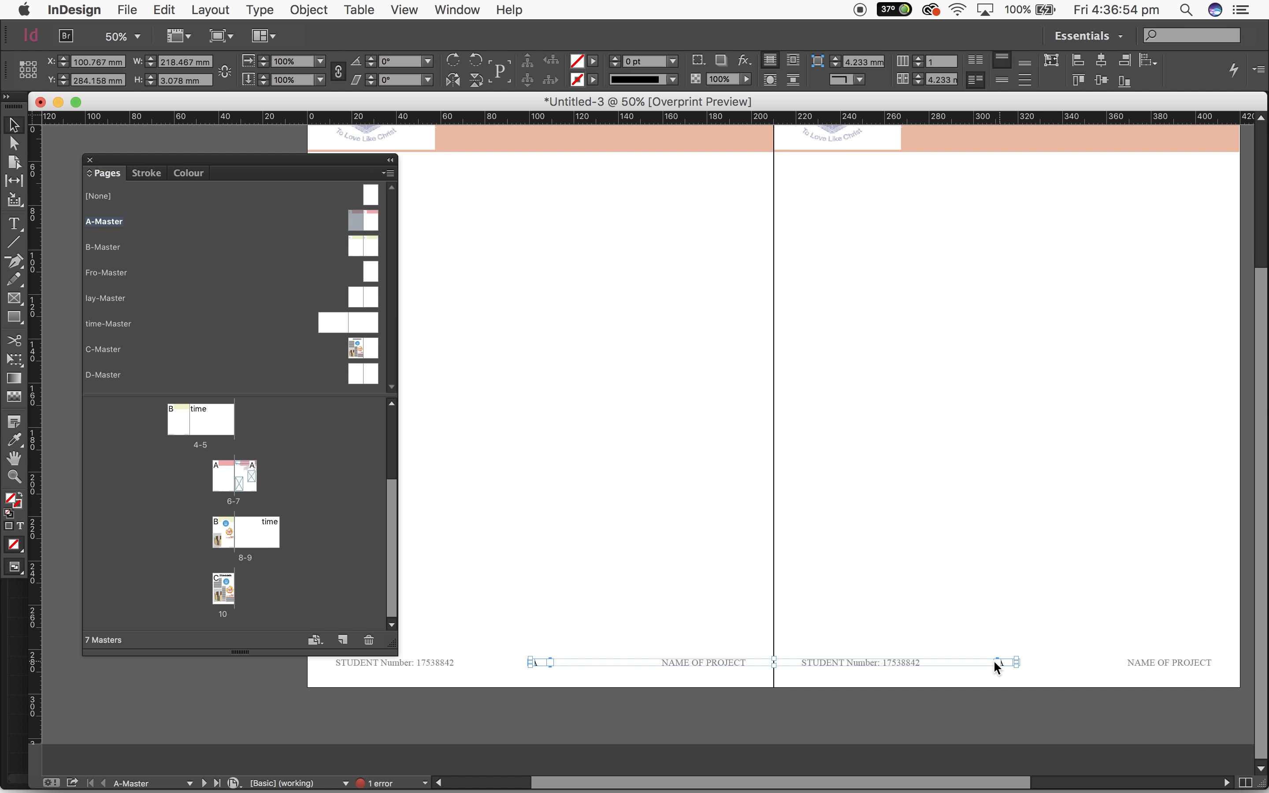
Paste both page number frames into B-Master and position them mid-footer on its left and right pages
double_click(365, 254)
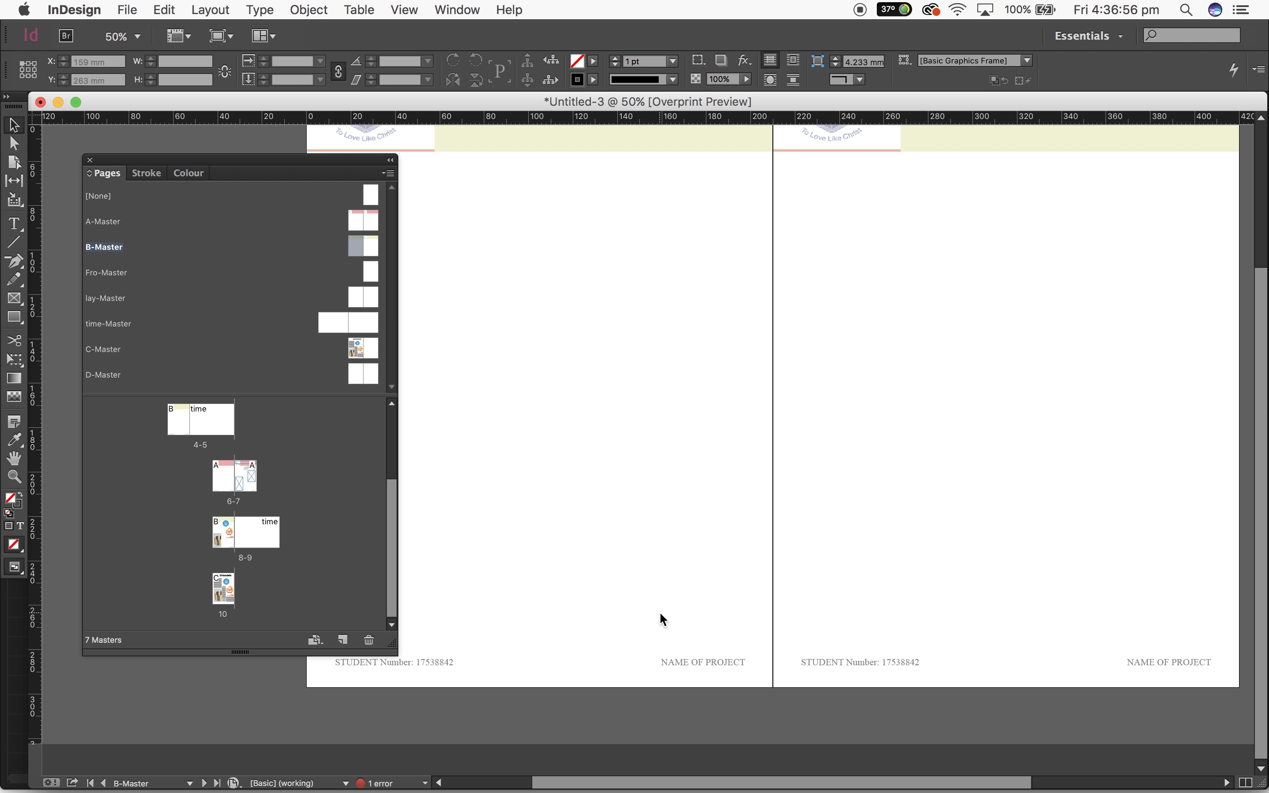
key("super+v")
left_click_drag(475, 434, 536, 666)
left_click(986, 583)
left_click(1212, 616)
left_click_drag(994, 660, 997, 669)
left_click(977, 601)
left_click(378, 189)
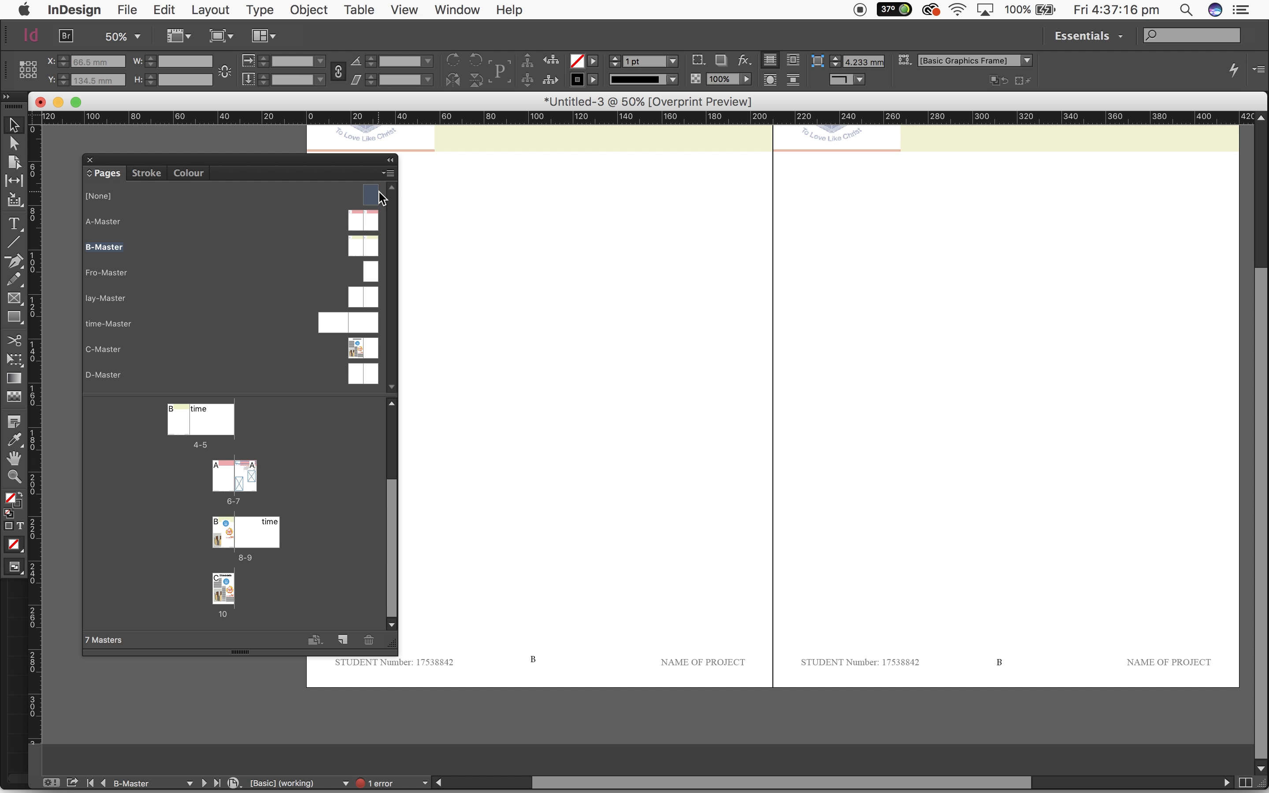
left_click(372, 196)
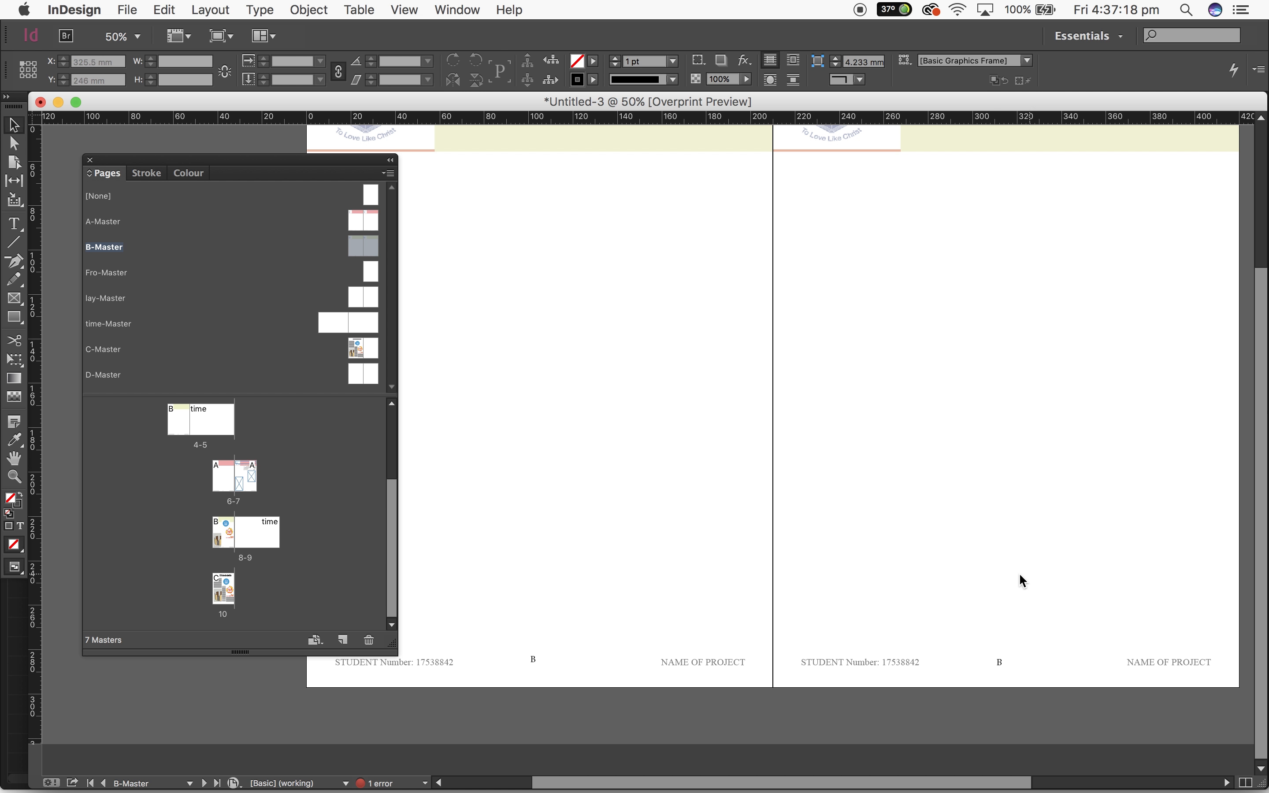
Review the footer page numbers from page 1 through page 8, including the pages based on B-Master
left_click(210, 432)
scroll(257, 472, "up", 2)
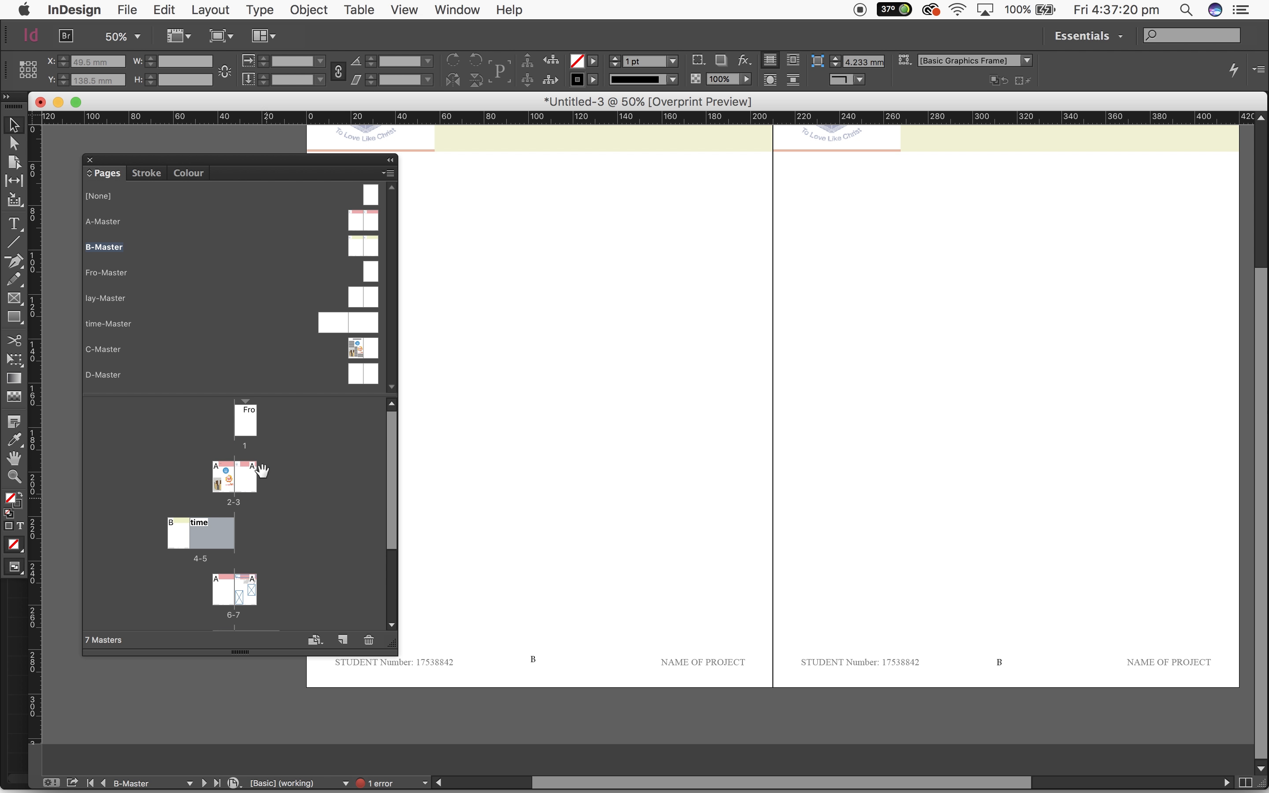
double_click(250, 424)
scroll(595, 454, "down", 10)
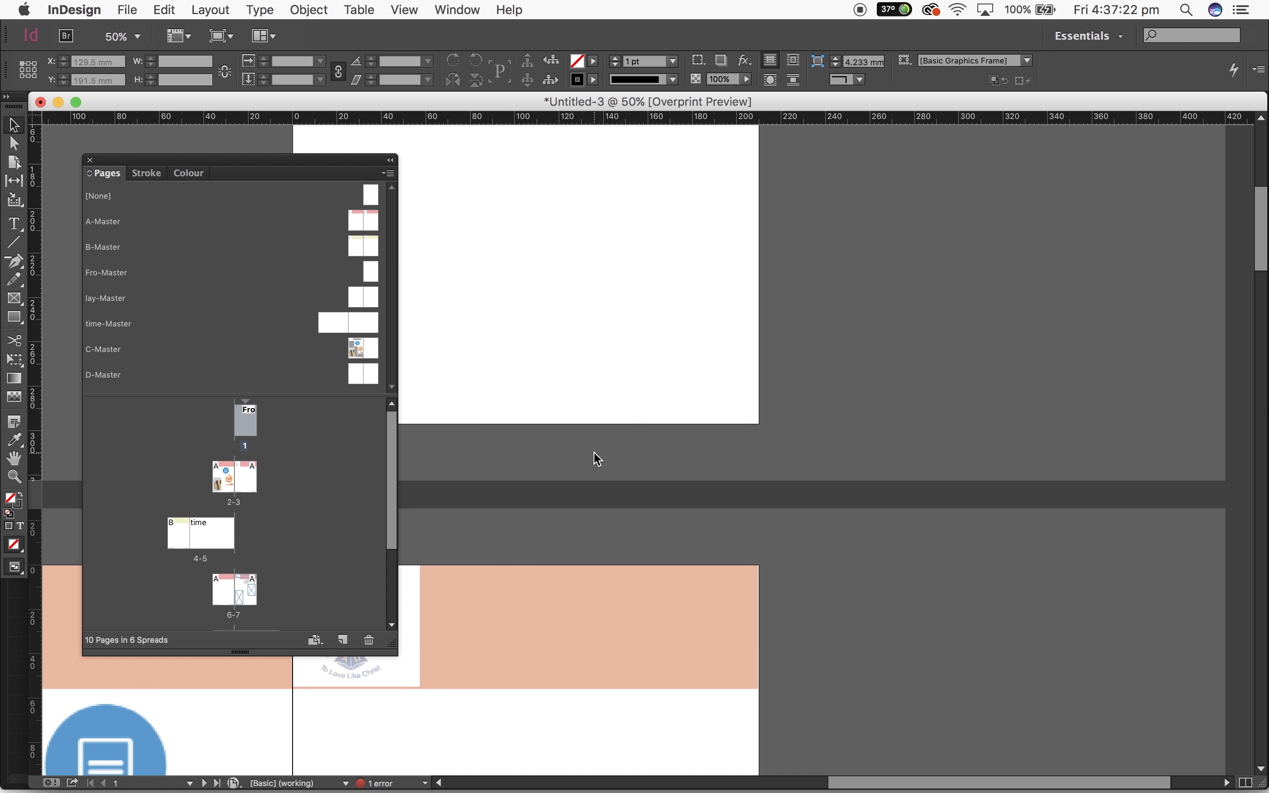
scroll(598, 459, "down", 3)
scroll(597, 459, "left", 3)
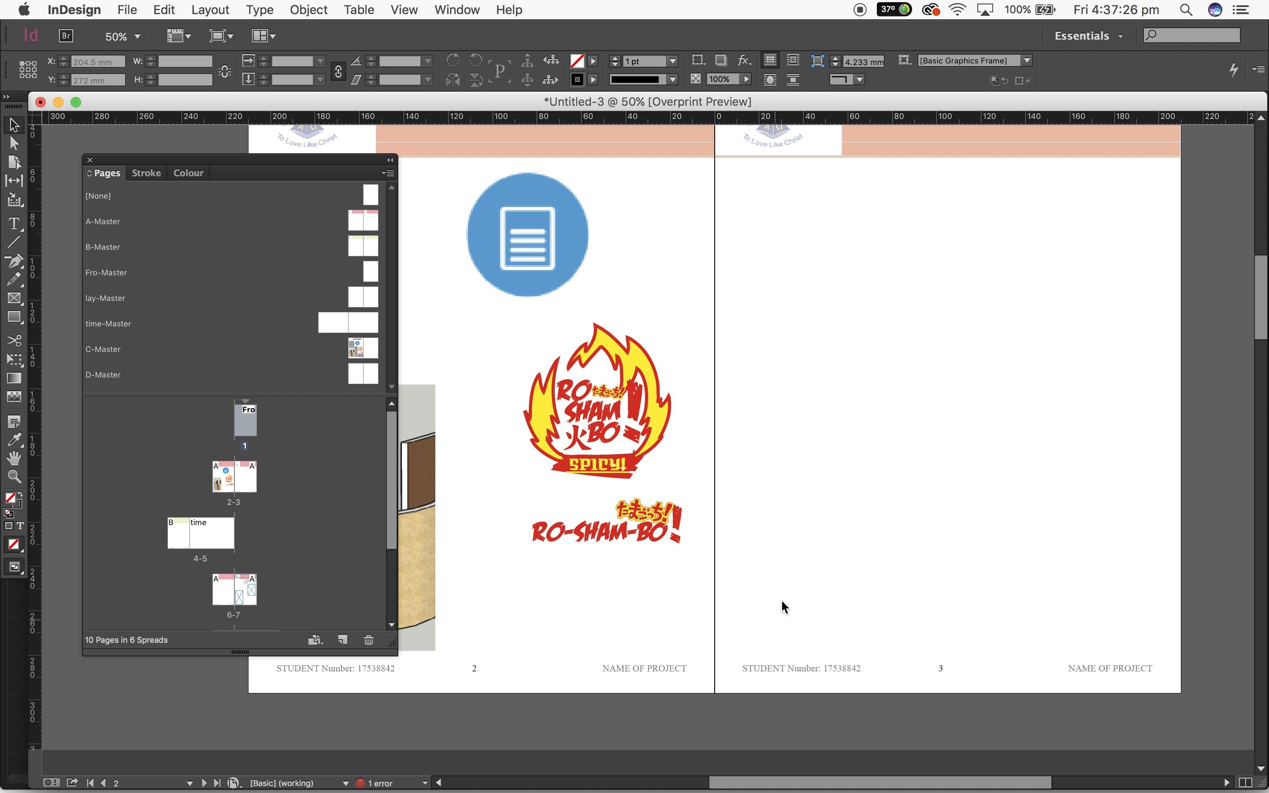
scroll(781, 611, "down", 15)
scroll(740, 539, "left", 1)
scroll(741, 539, "down", 6)
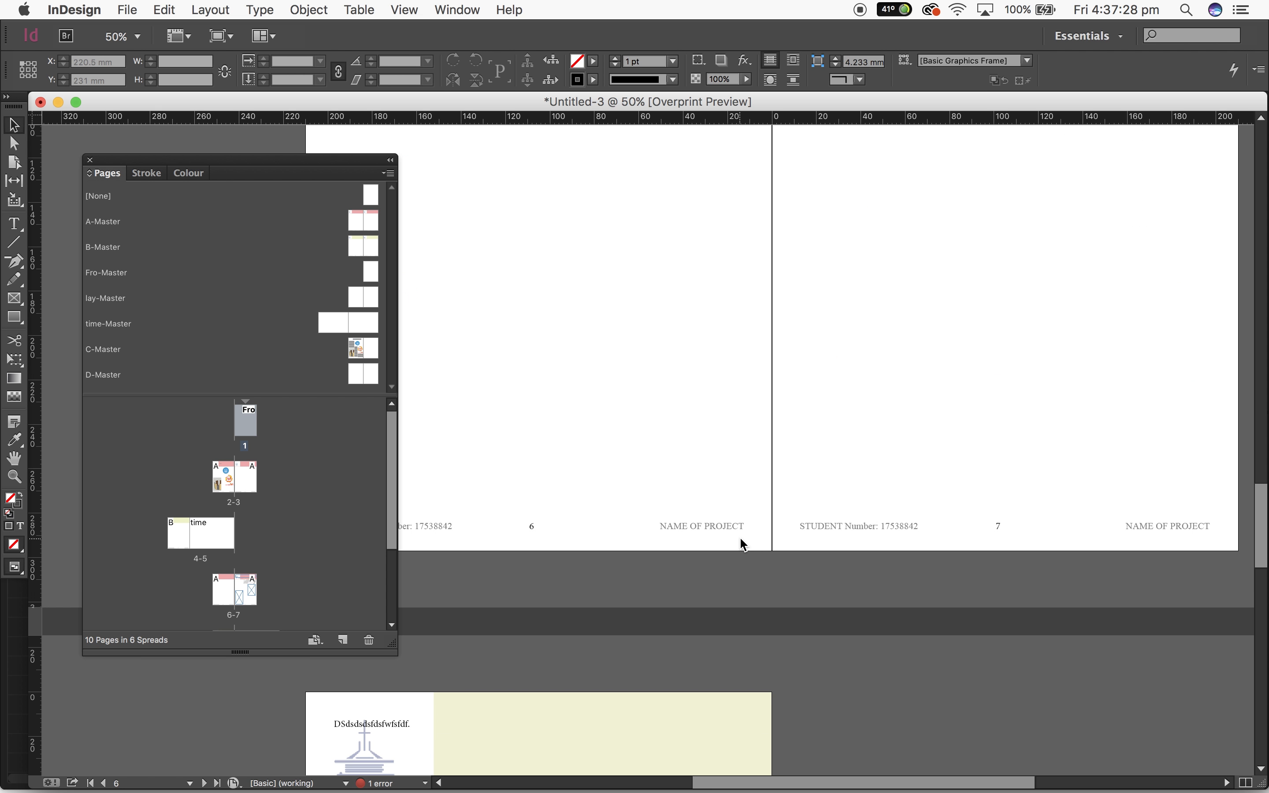
scroll(740, 531, "up", 10)
scroll(740, 531, "left", 1)
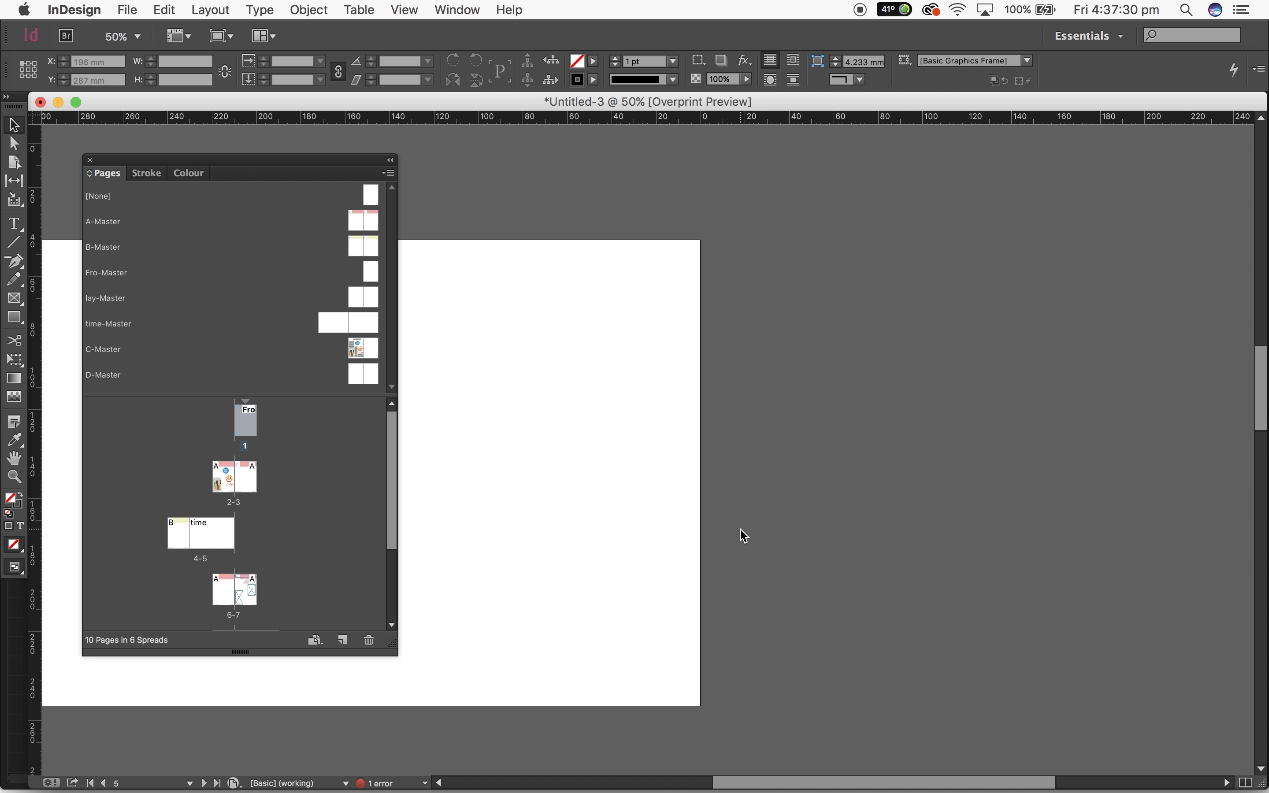
scroll(740, 529, "left", 10)
scroll(740, 530, "down", 5)
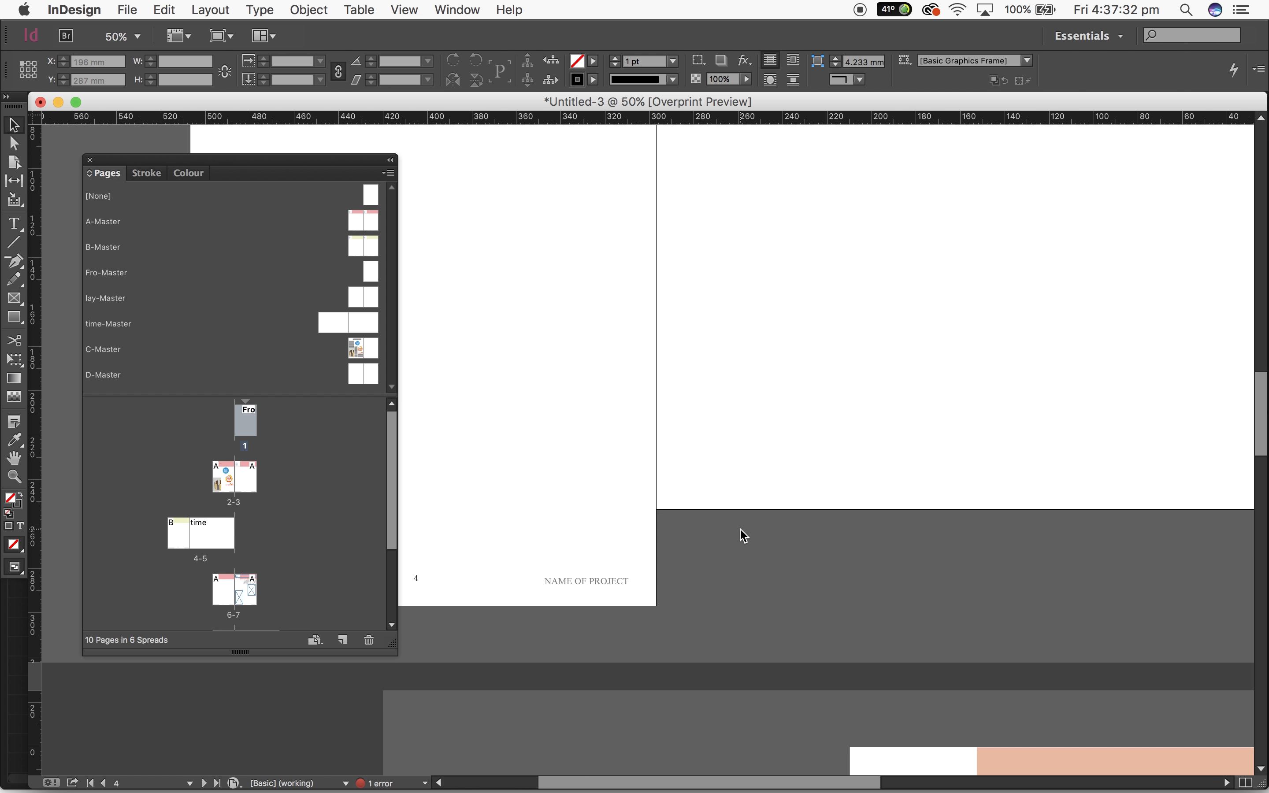
scroll(744, 535, "down", 10)
scroll(744, 535, "right", 5)
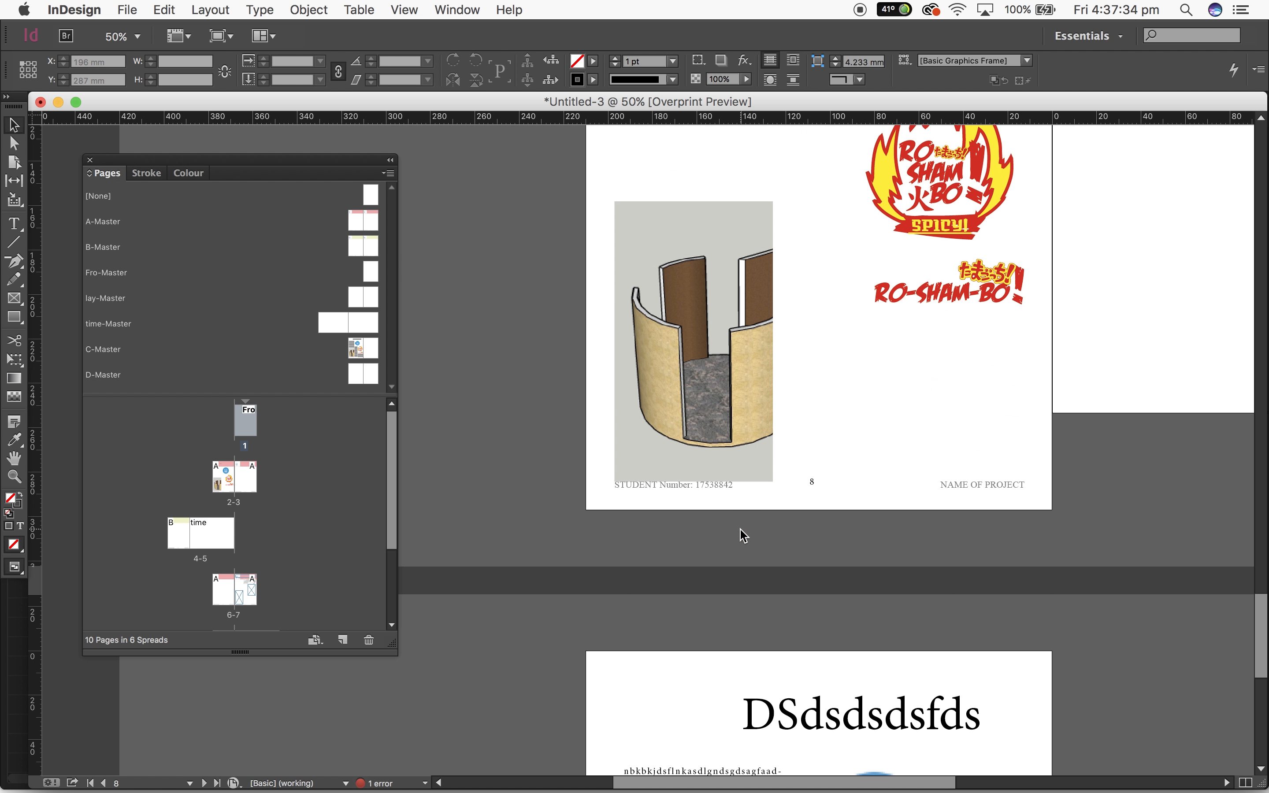
Move the B-Master page of the 4-5 spread to the other side of the wide time-Master page
left_click(173, 543)
left_click_drag(176, 539, 249, 525)
scroll(491, 505, "right", 10)
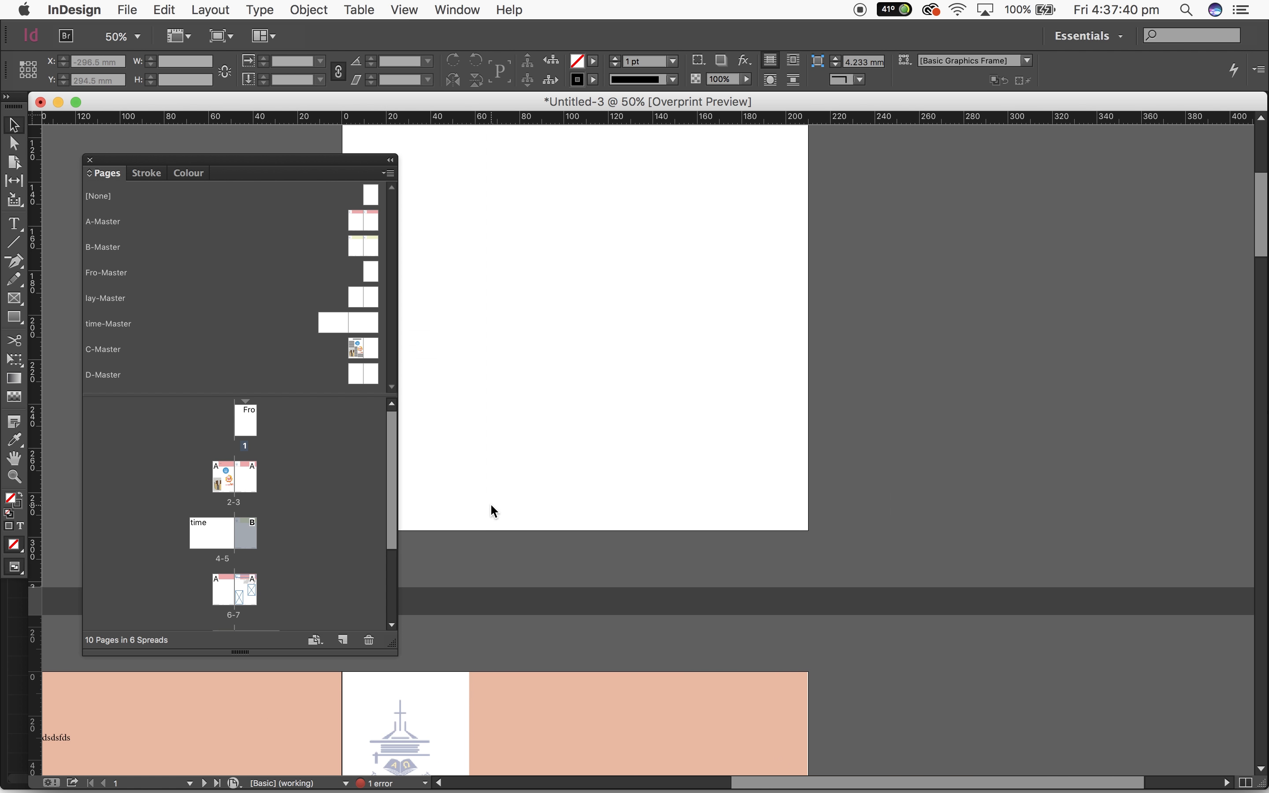
scroll(491, 506, "down", 10)
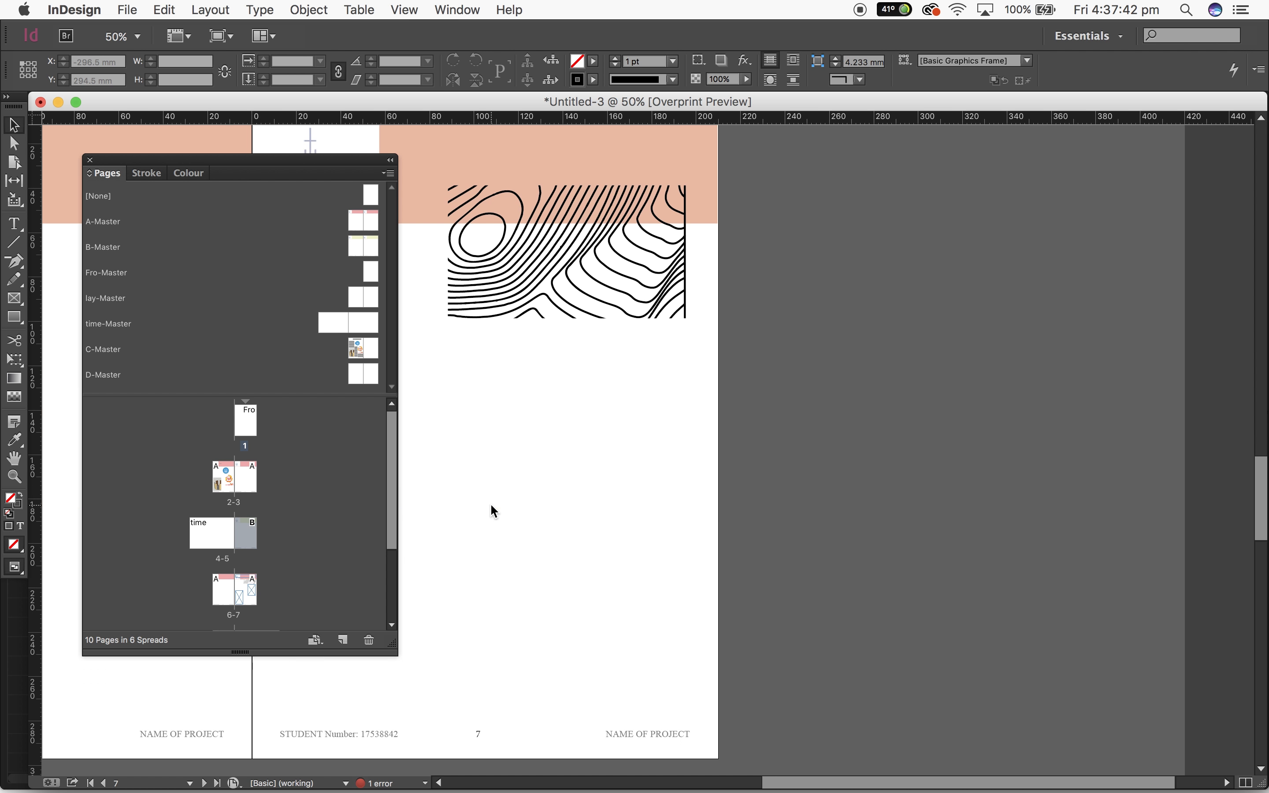
scroll(736, 531, "up", 10)
scroll(736, 531, "left", 10)
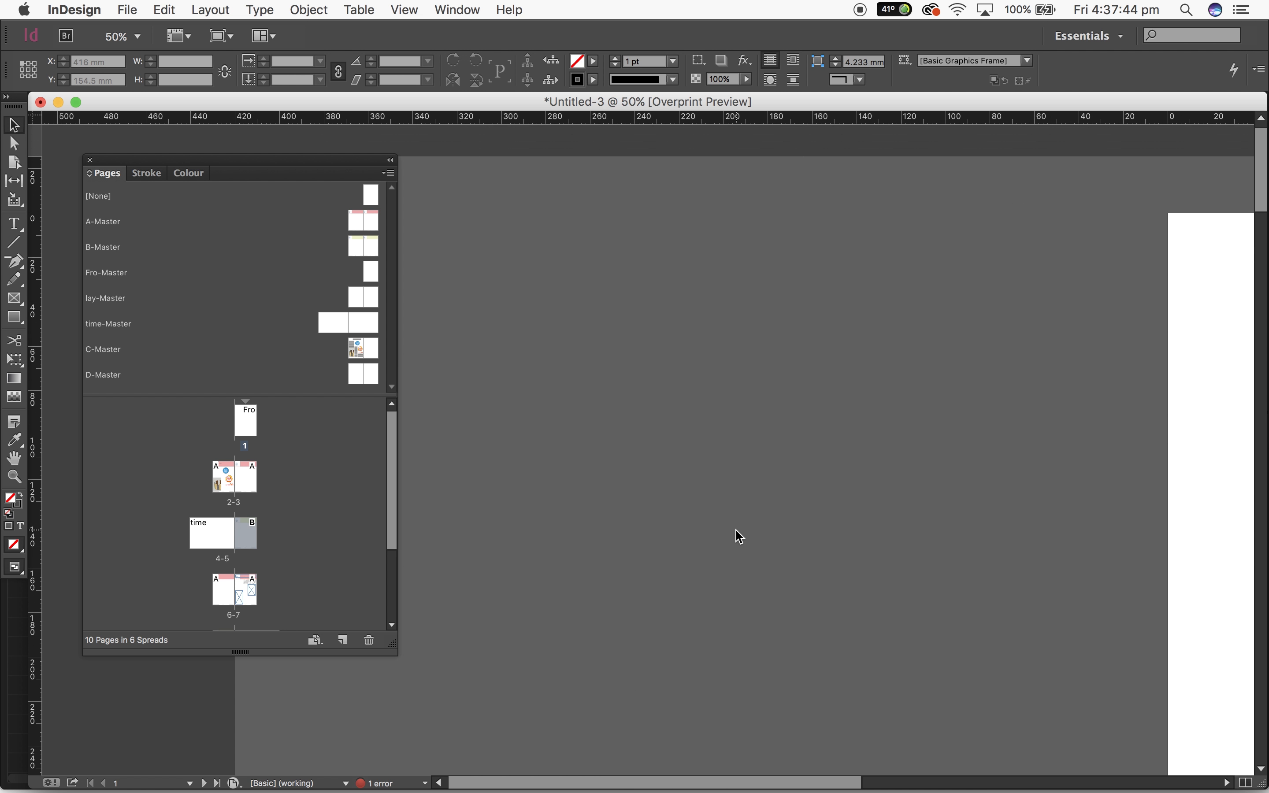
left_click(260, 9)
mouse_move(194, 6)
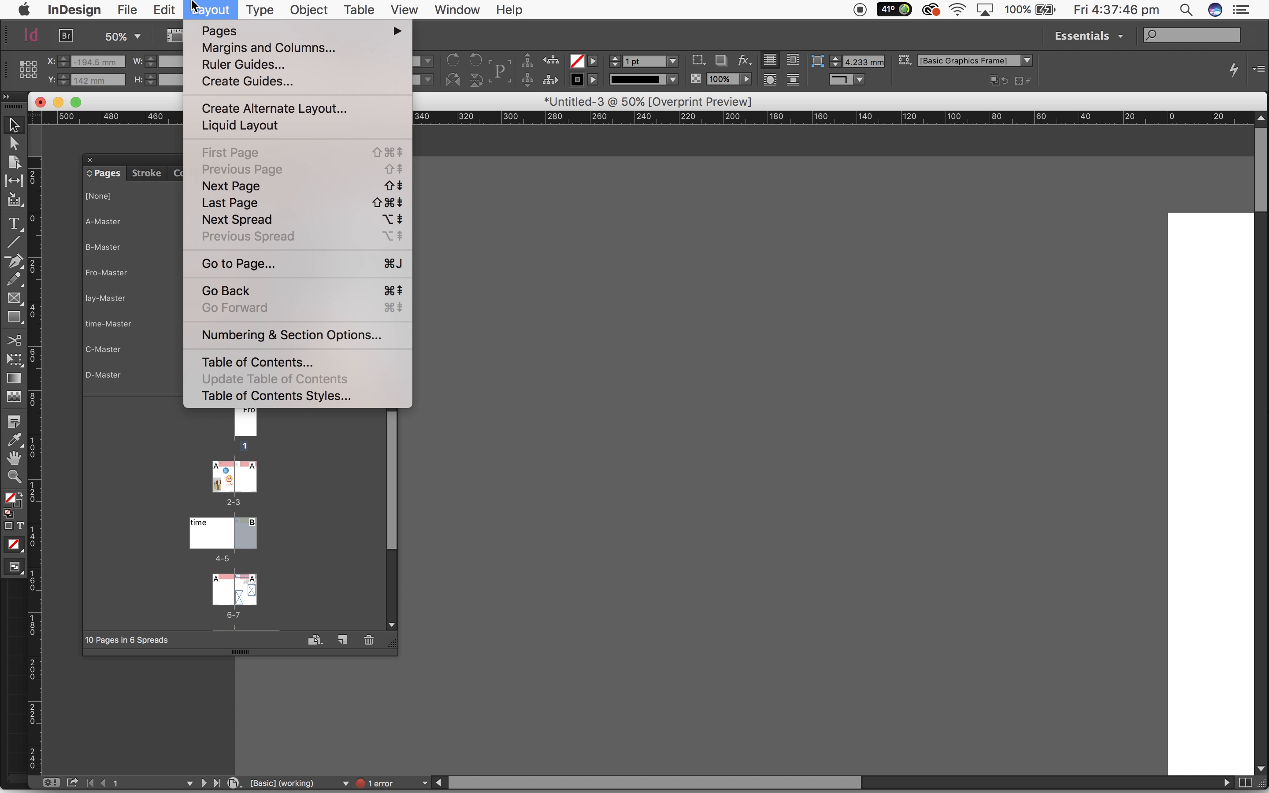
mouse_move(246, 6)
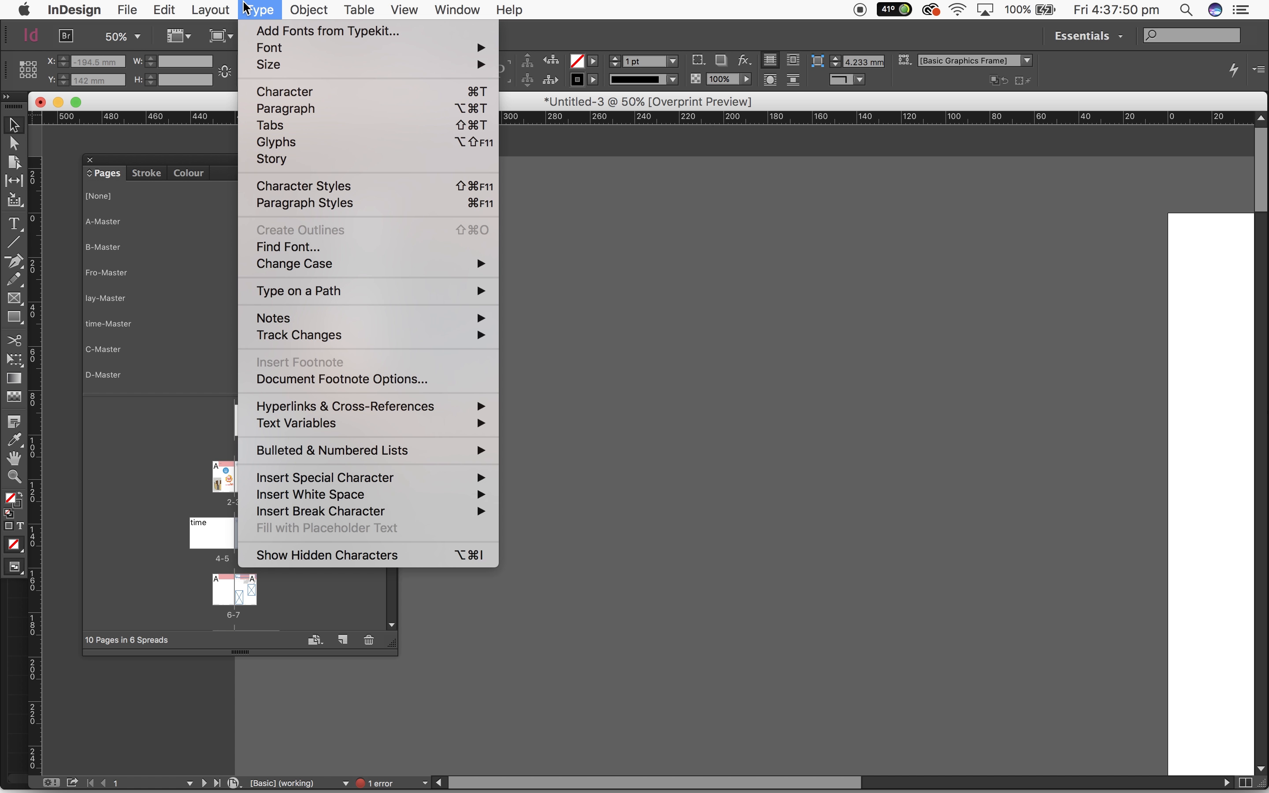
mouse_move(310, 9)
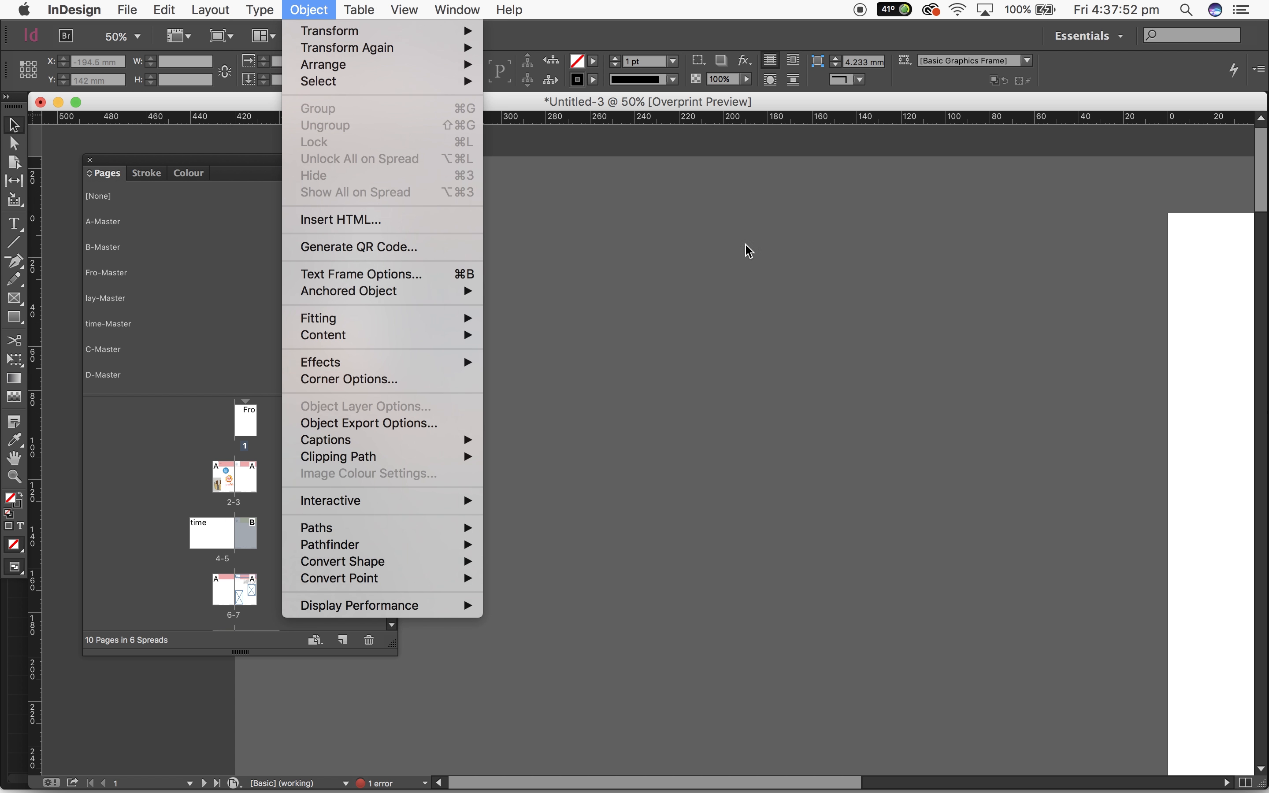
left_click(938, 416)
scroll(937, 416, "right", 10)
scroll(937, 417, "down", 10)
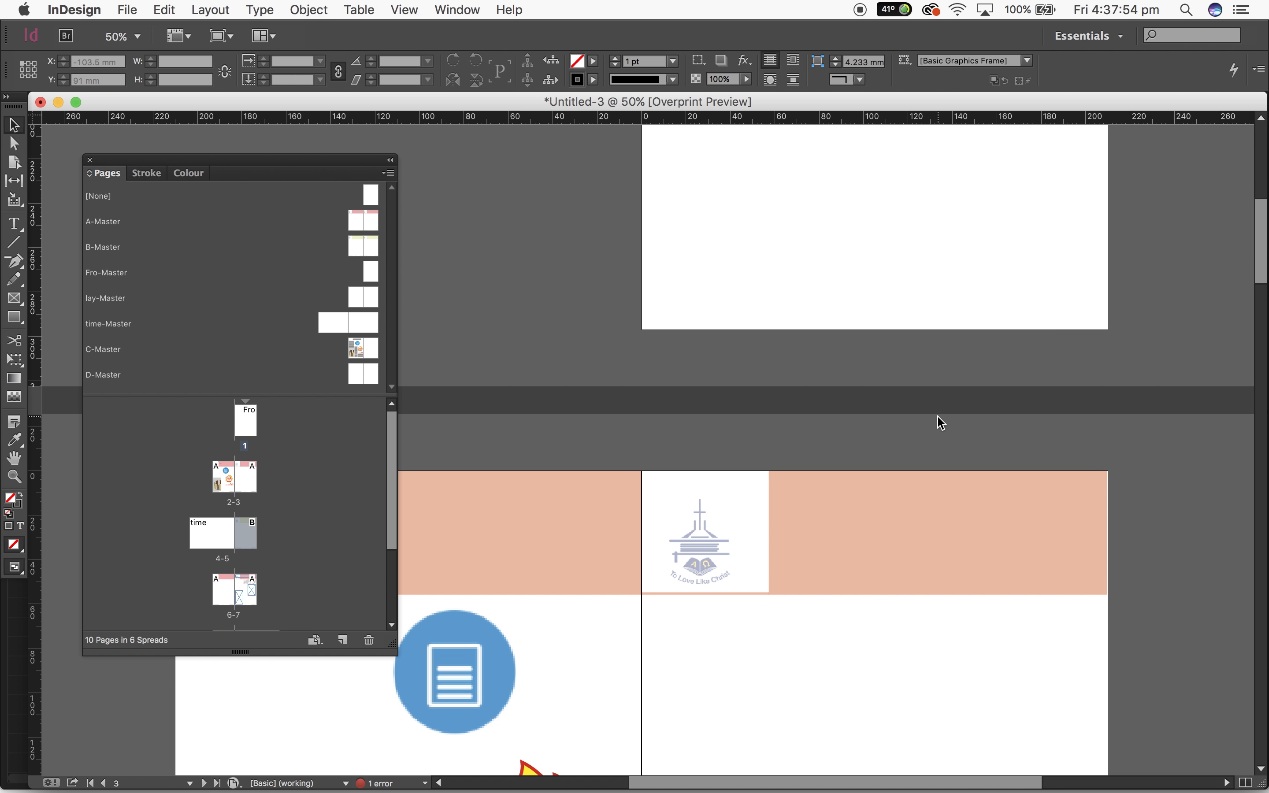
scroll(937, 417, "down", 8)
scroll(937, 417, "right", 2)
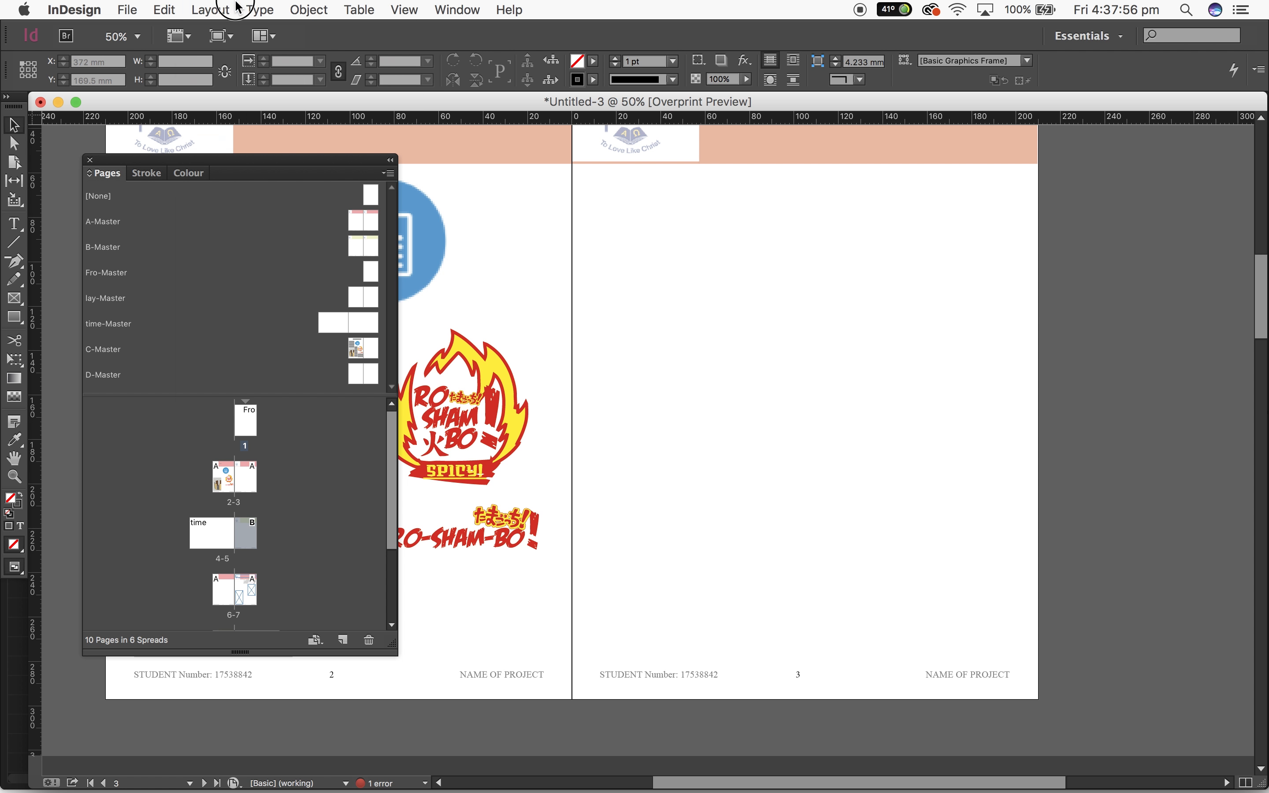
left_click(236, 8)
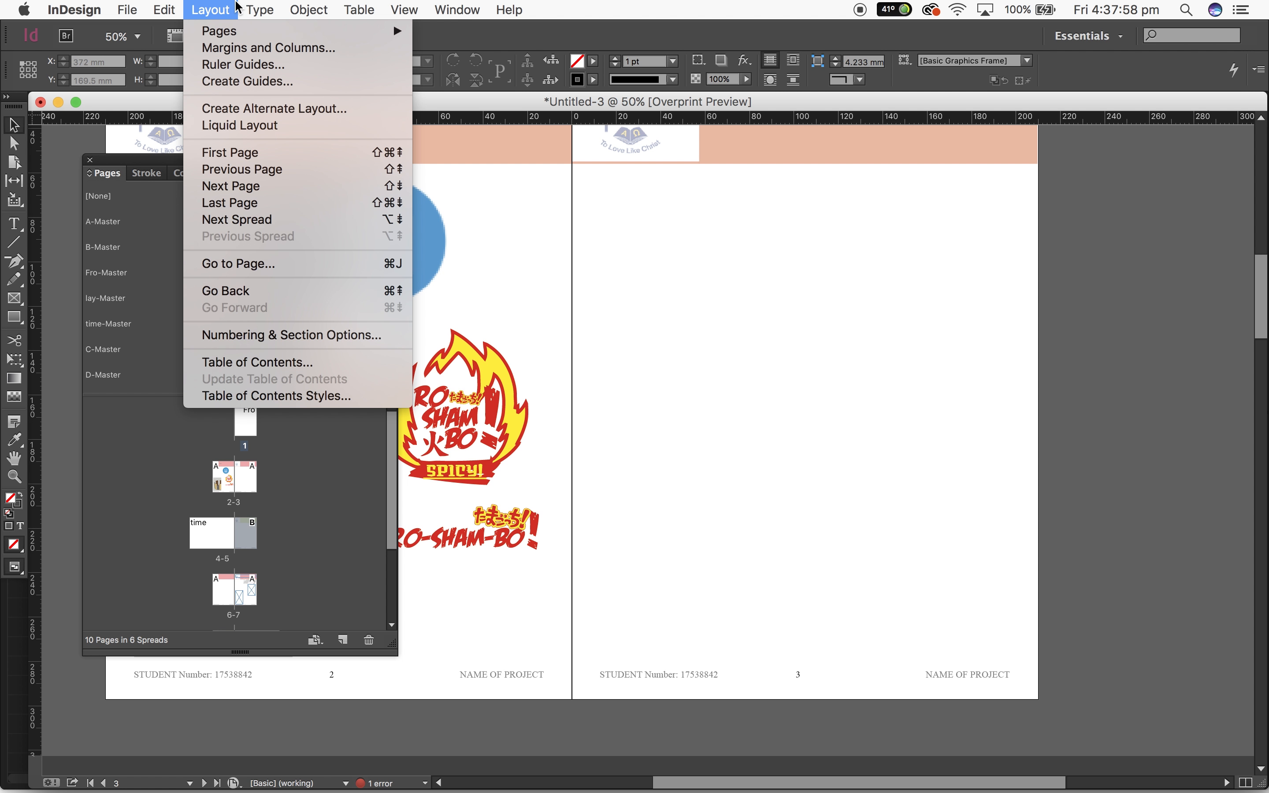
mouse_move(265, 8)
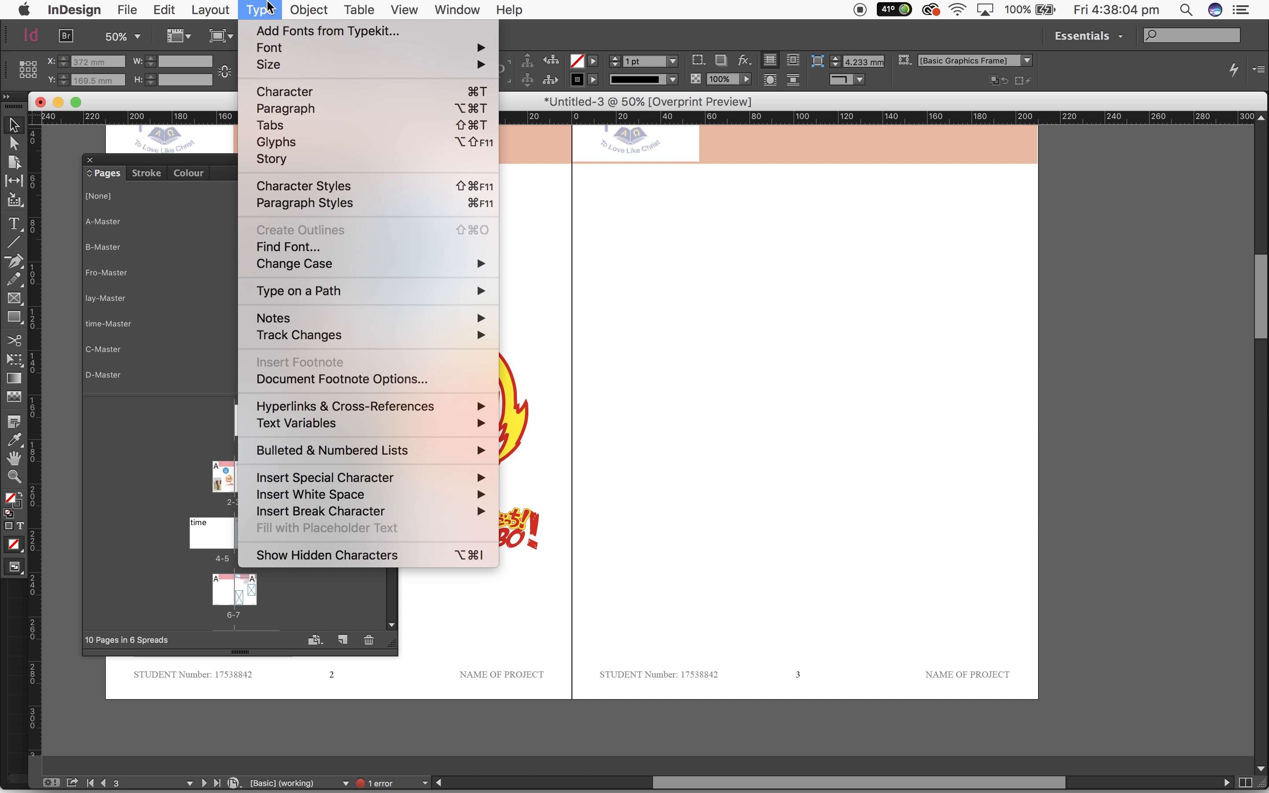
mouse_move(392, 405)
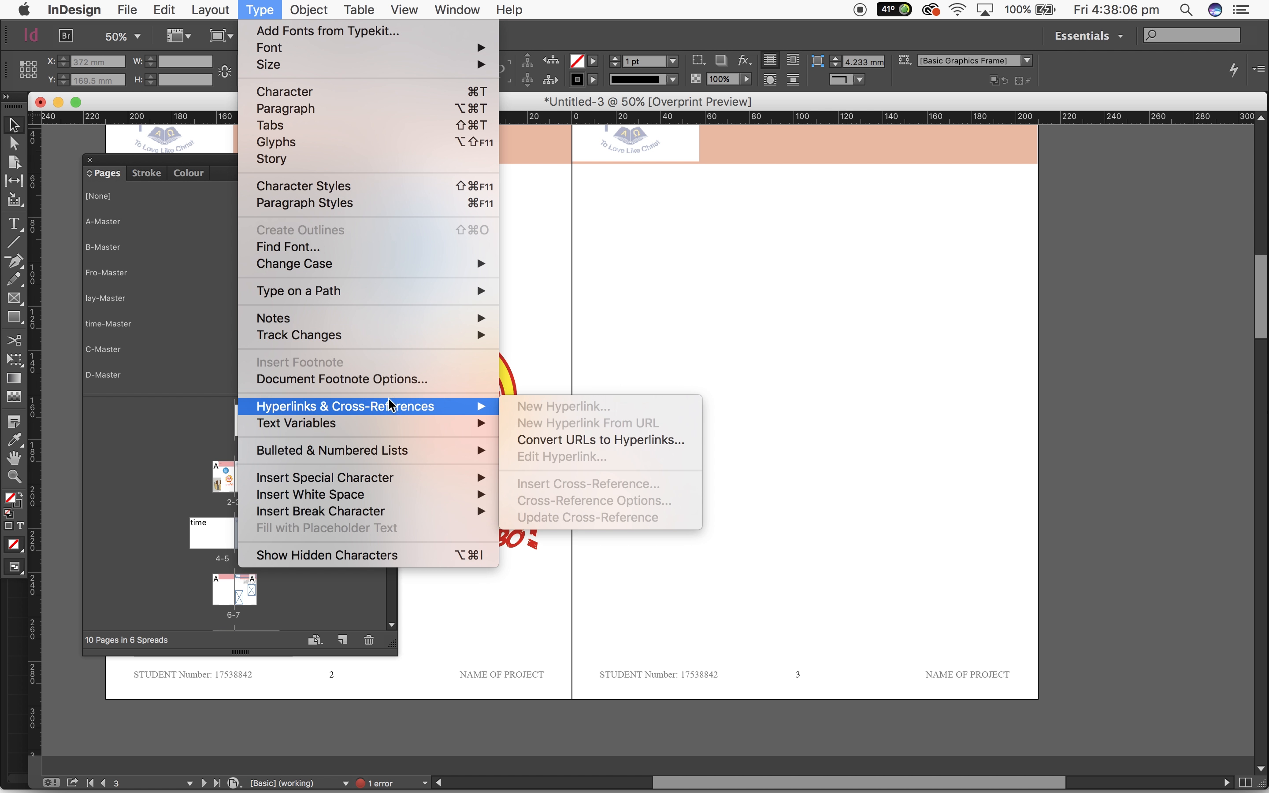
mouse_move(318, 5)
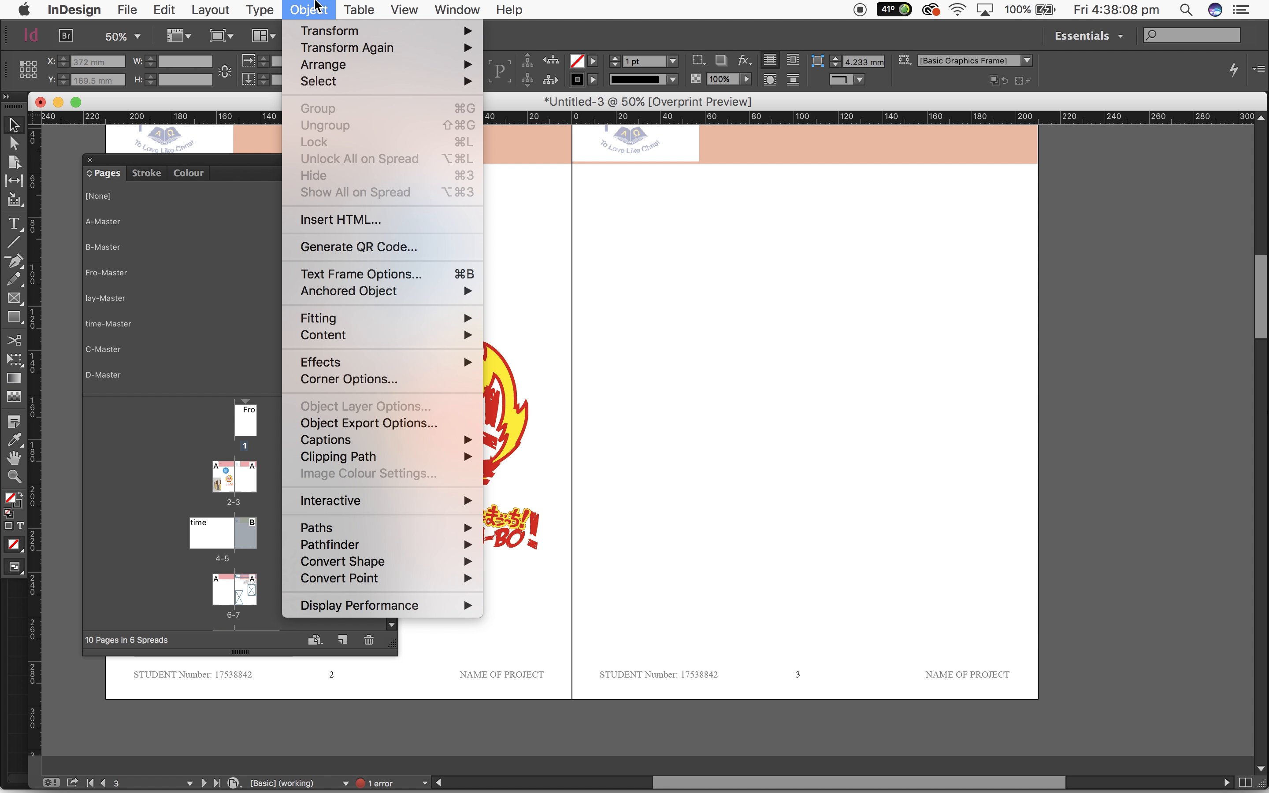
left_click(924, 575)
Place a table of contents titled Contents, built from [Basic Paragraph], on page 1 and widen its text frame to 118.5 mm
left_click(242, 423)
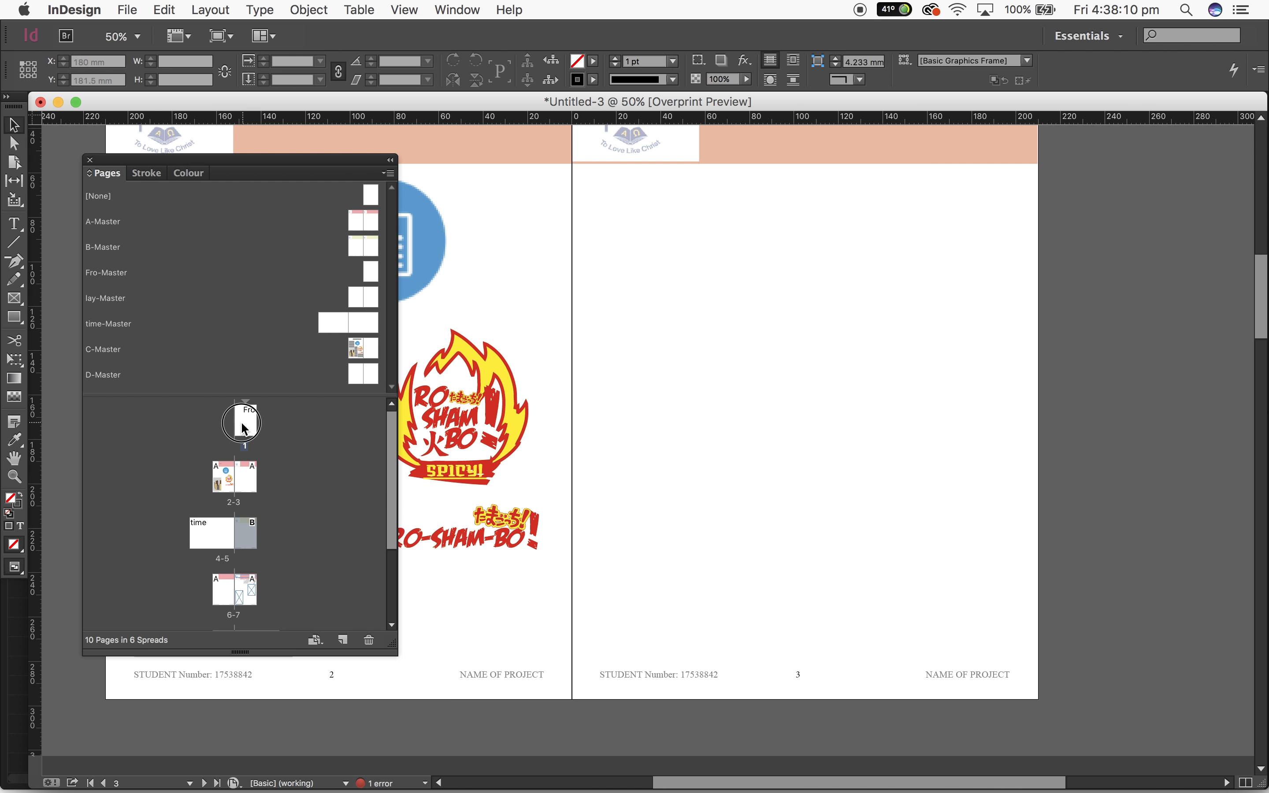
double_click(244, 426)
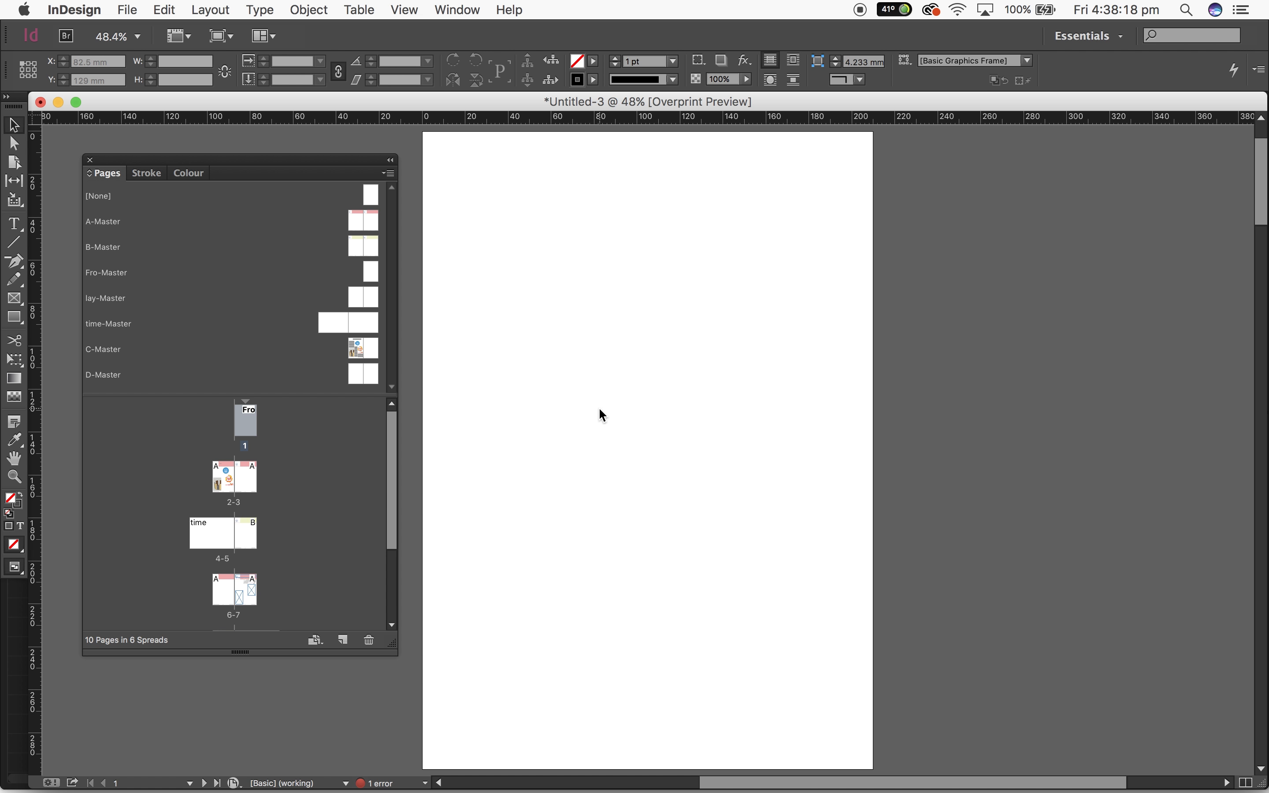
left_click(259, 9)
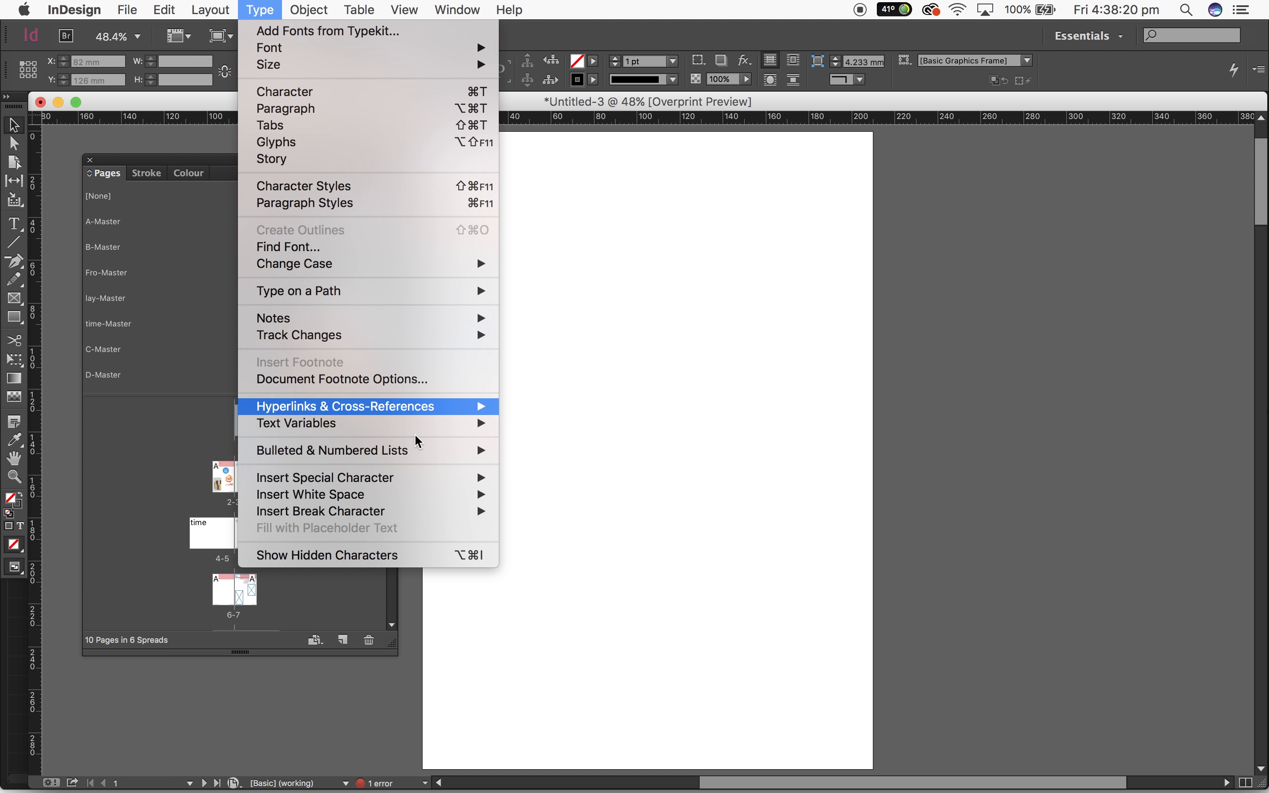
mouse_move(210, 9)
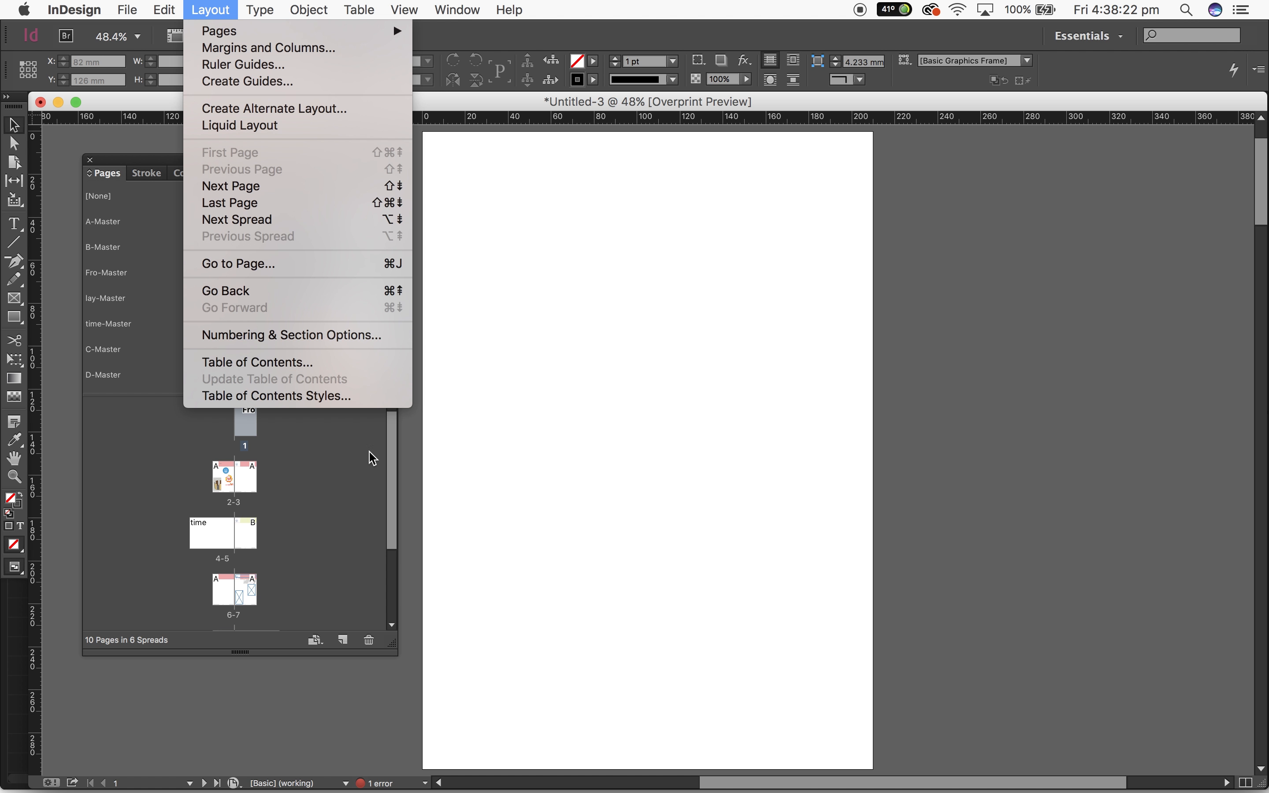
left_click(345, 369)
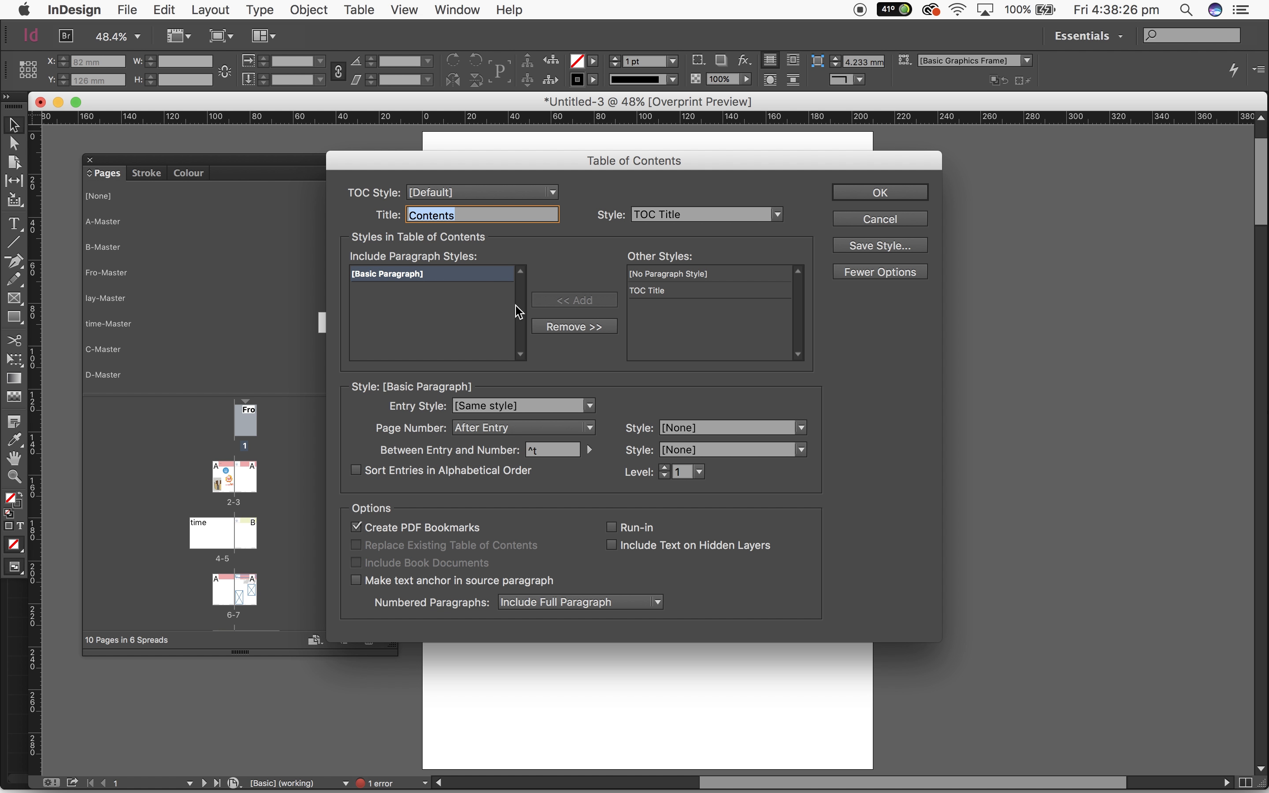
left_click(880, 193)
left_click(526, 213)
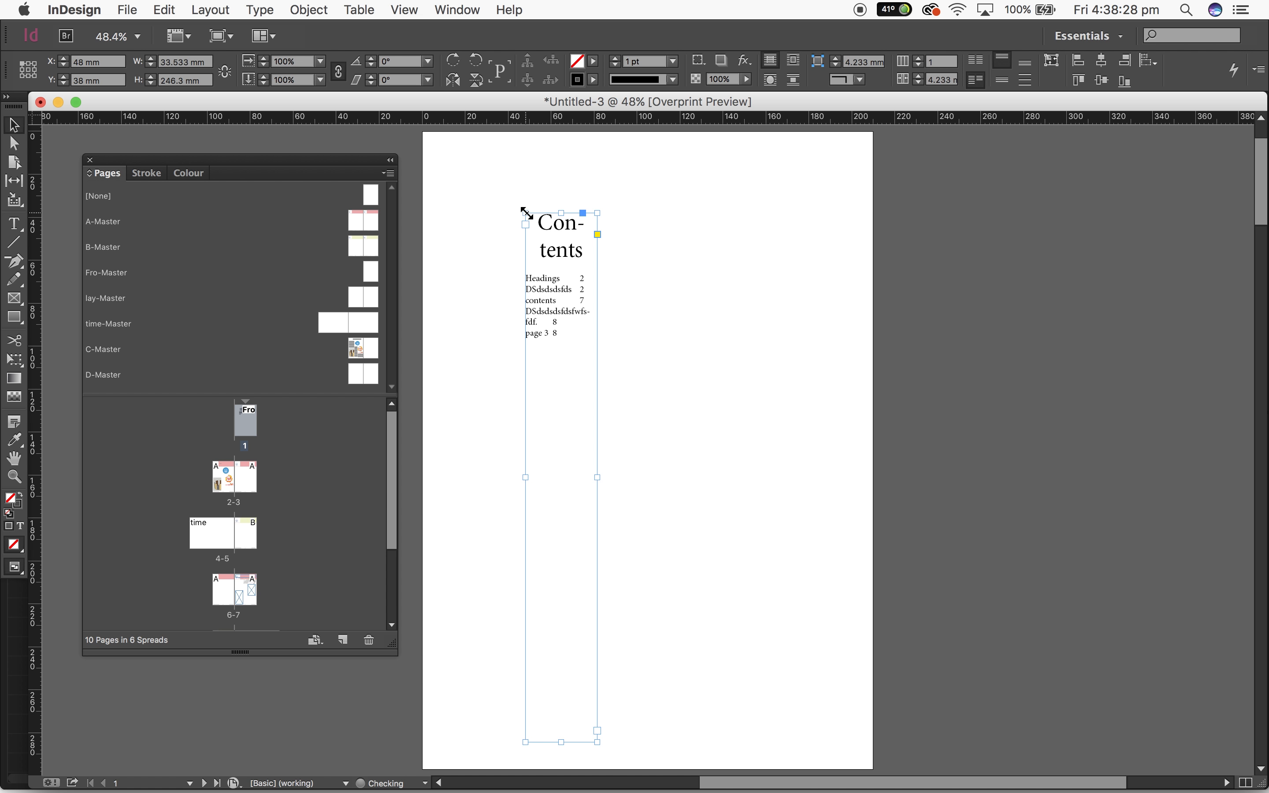
left_click_drag(599, 479, 767, 461)
Compare the entries in the table of contents with the heading text frames on the 2-3 spread
scroll(960, 430, "down", 3)
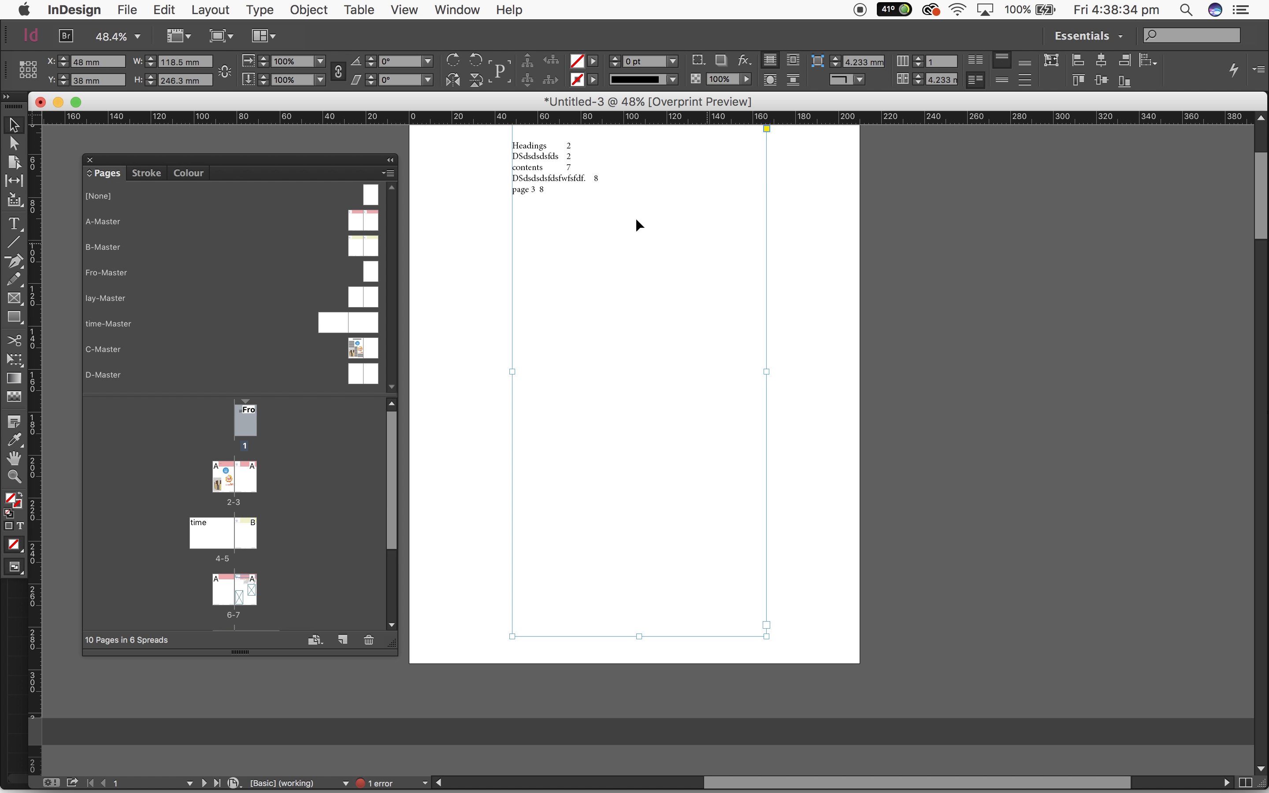
scroll(552, 156, "down", 15)
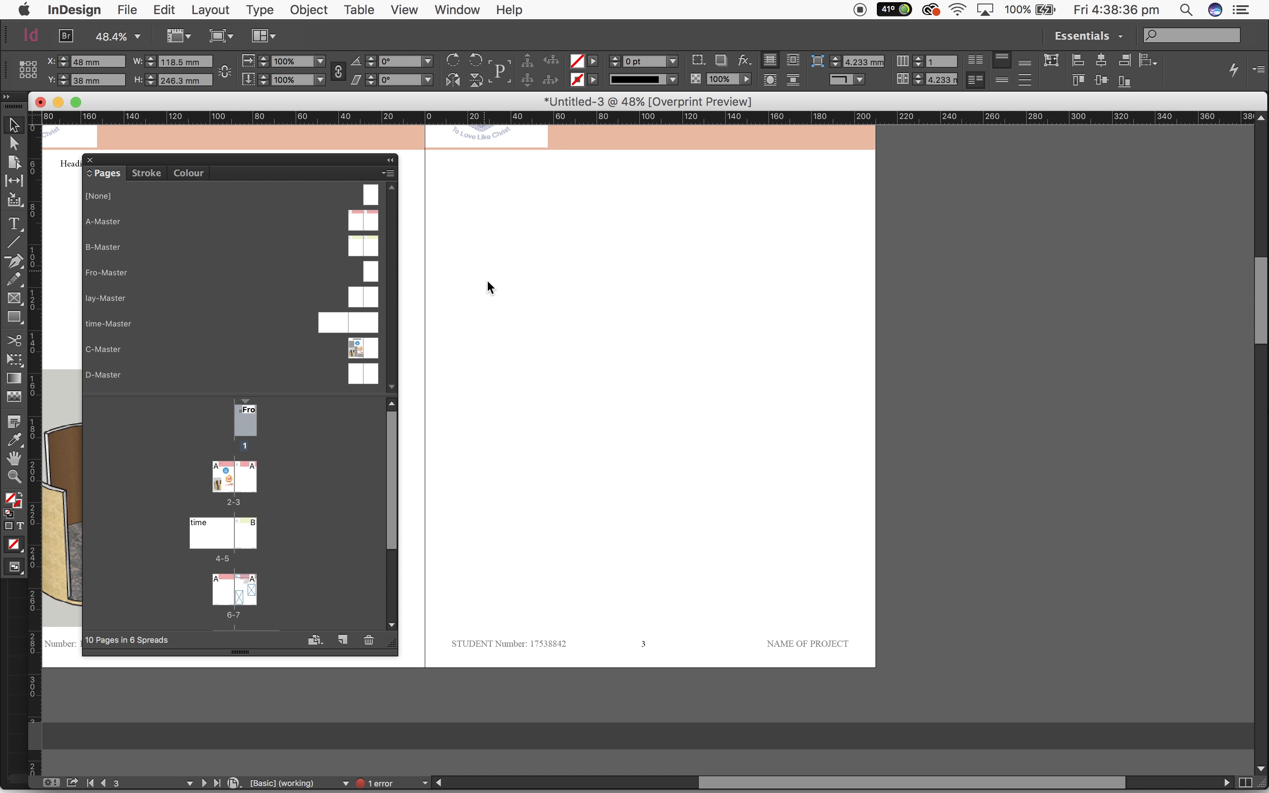
scroll(487, 278, "up", 5)
scroll(488, 278, "left", 6)
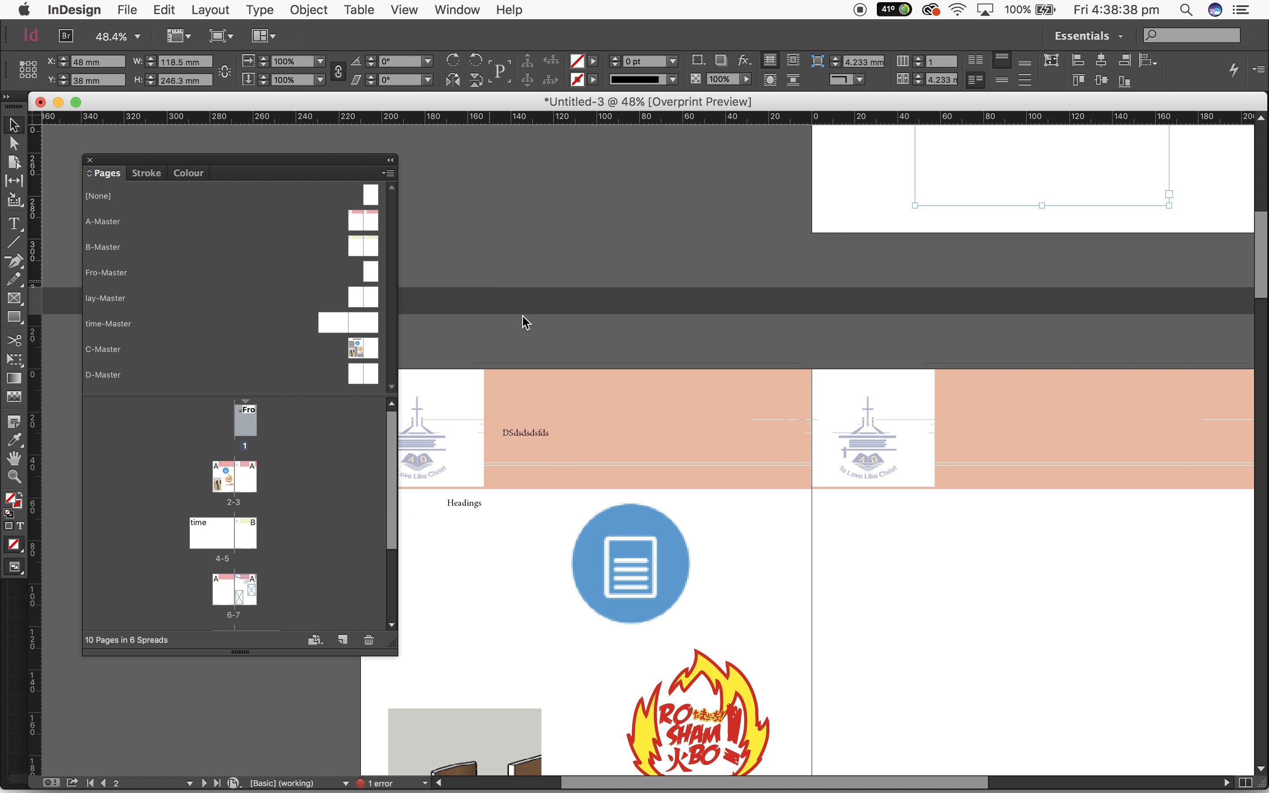
left_click(466, 505)
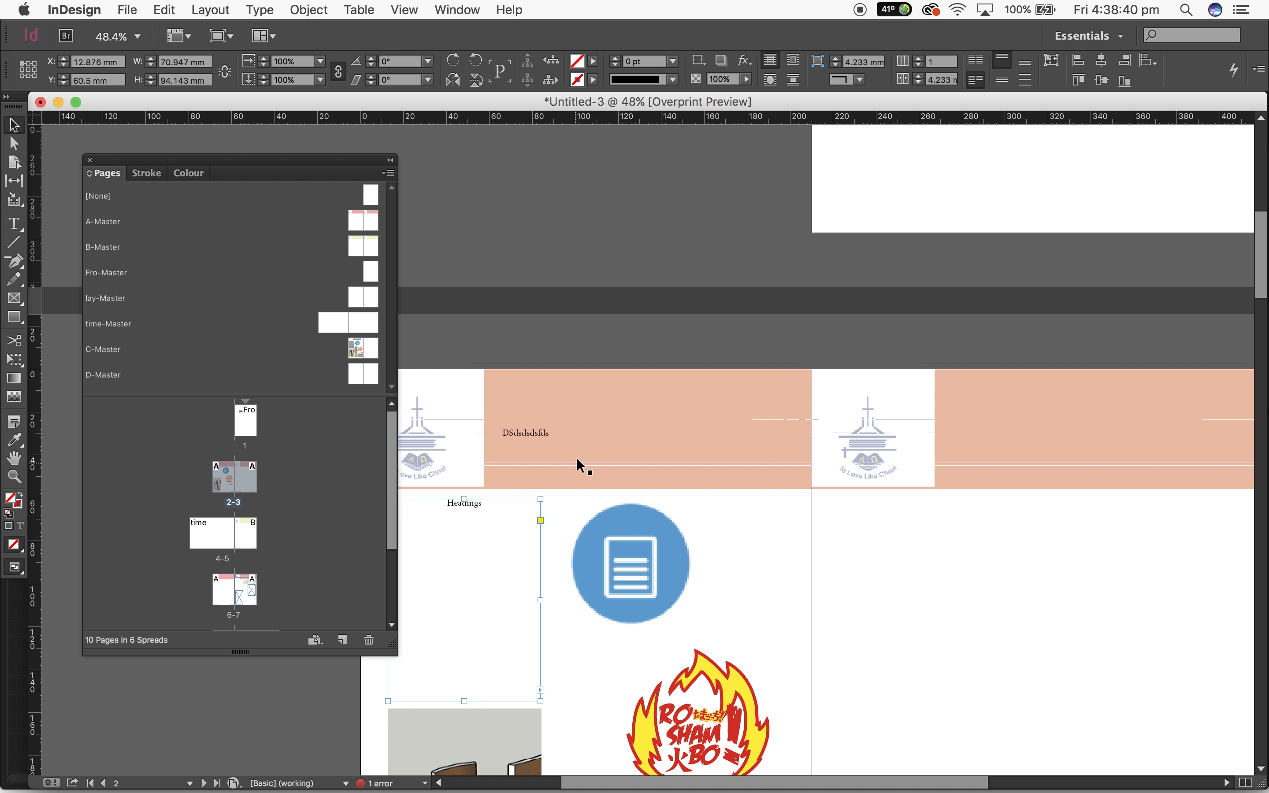
left_click(539, 438)
scroll(1027, 396, "up", 15)
scroll(1027, 396, "right", 3)
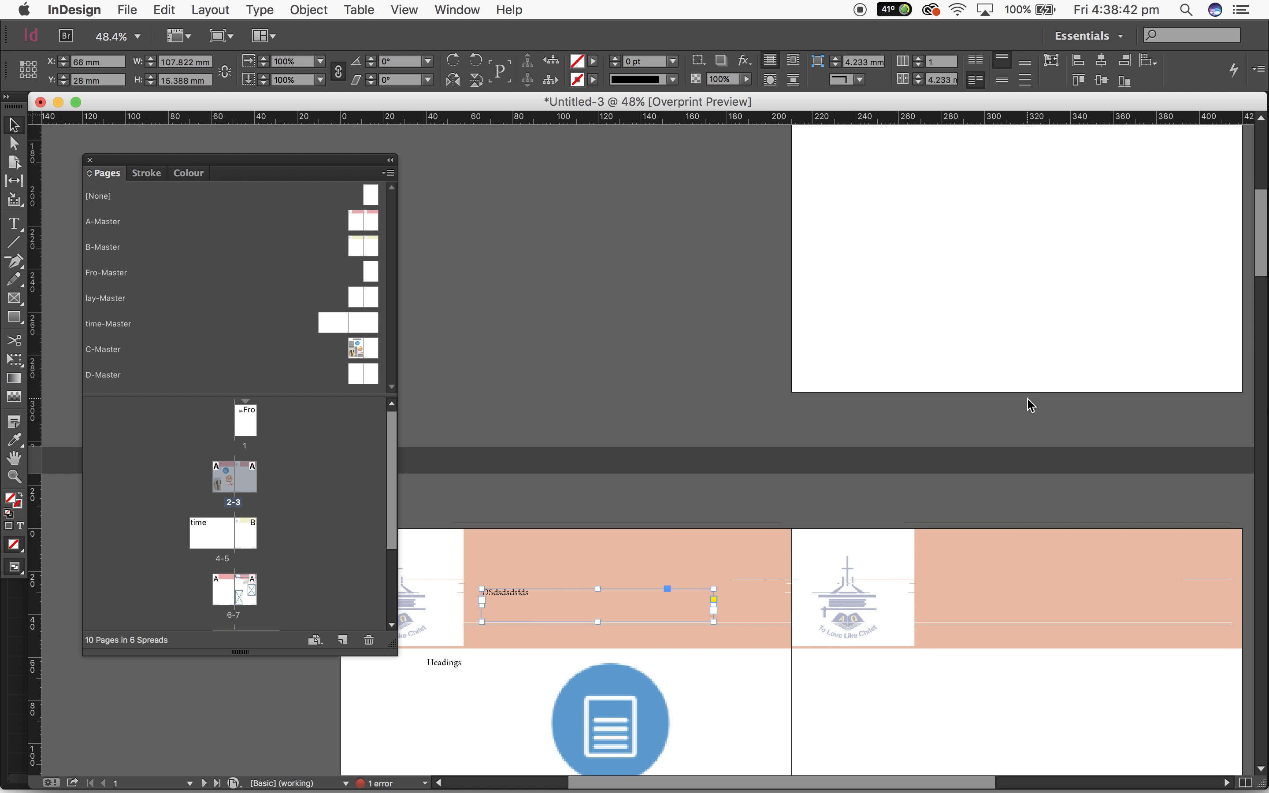
scroll(1027, 397, "down", 3)
scroll(1027, 397, "right", 2)
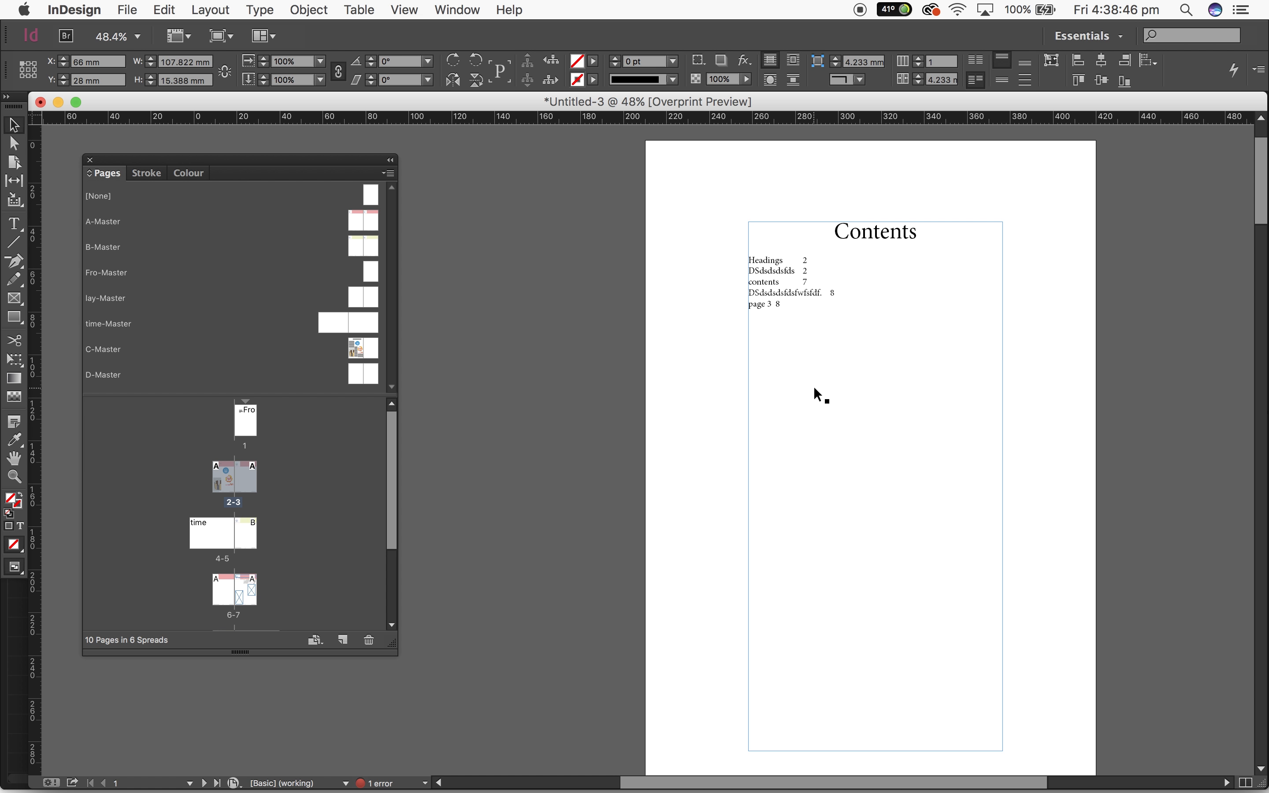
scroll(579, 407, "down", 10)
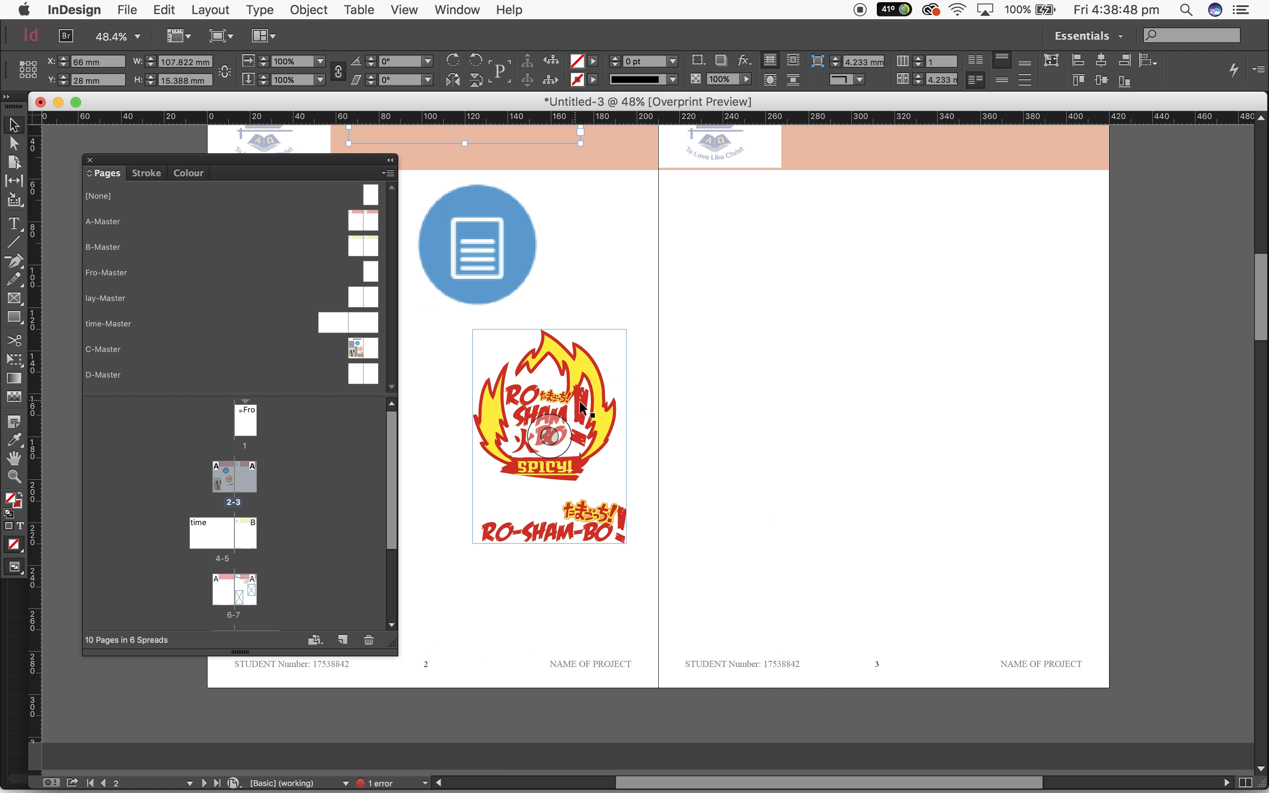
Add "]" and "asrdadkjwbafbkabfgkas" as separate lines below Headings in the text frame on page 2
double_click(467, 154)
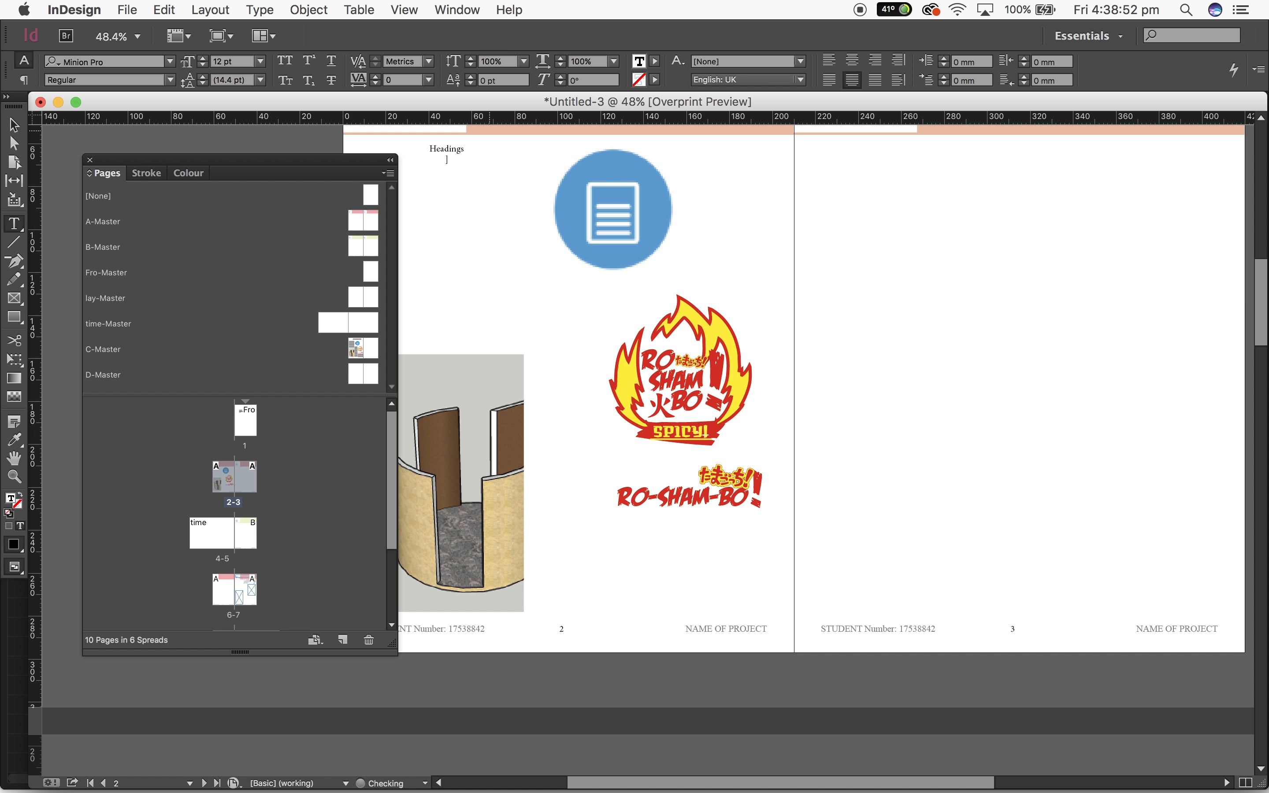
type("asrdadkjwbafbkabfgkas")
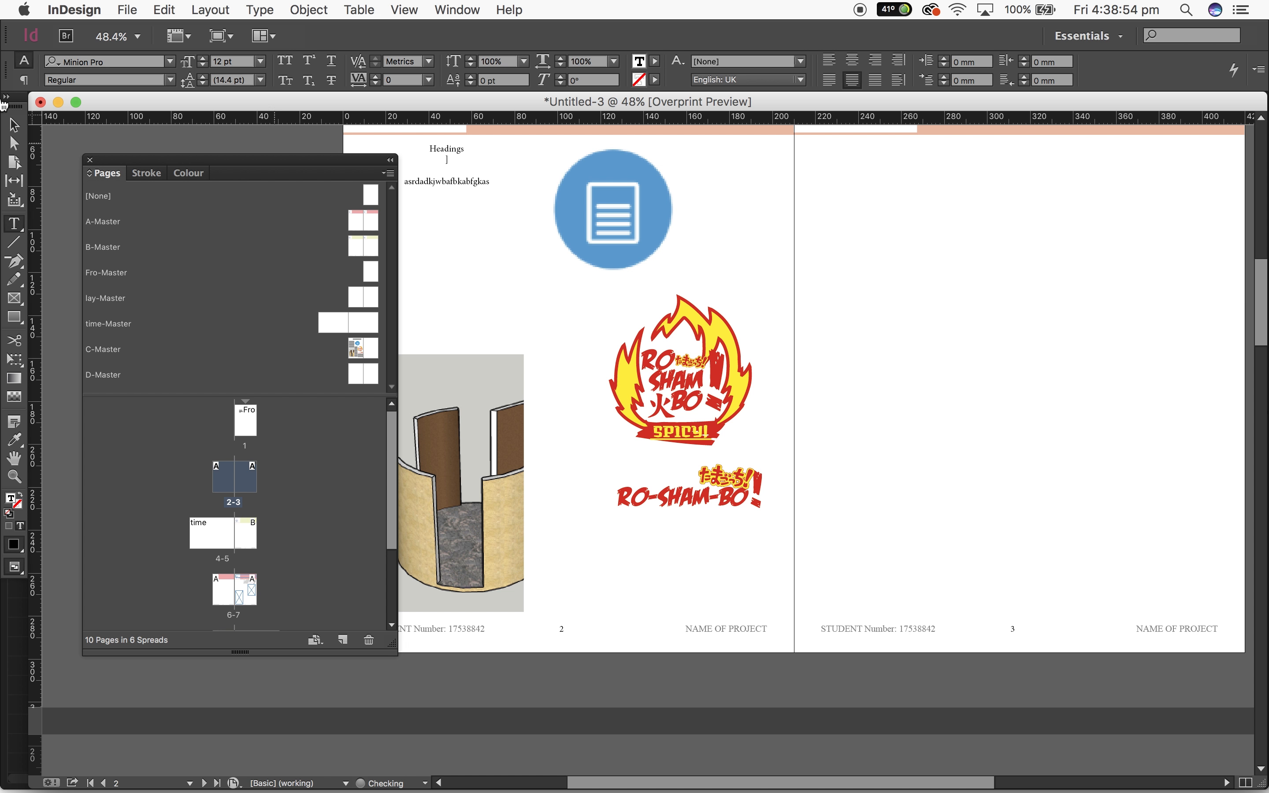
key("Escape")
left_click(888, 256)
Delete the table of contents frame from page 1
scroll(889, 256, "up", 10)
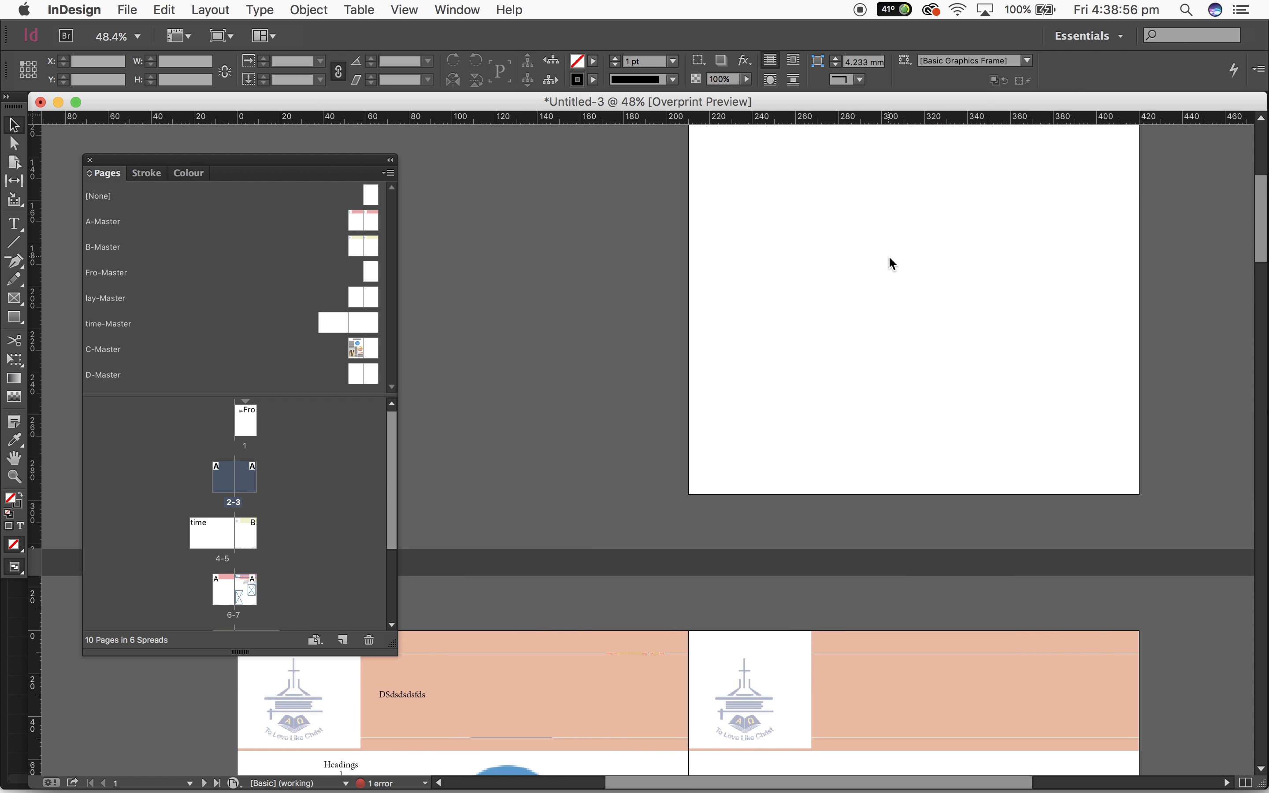
left_click(600, 345)
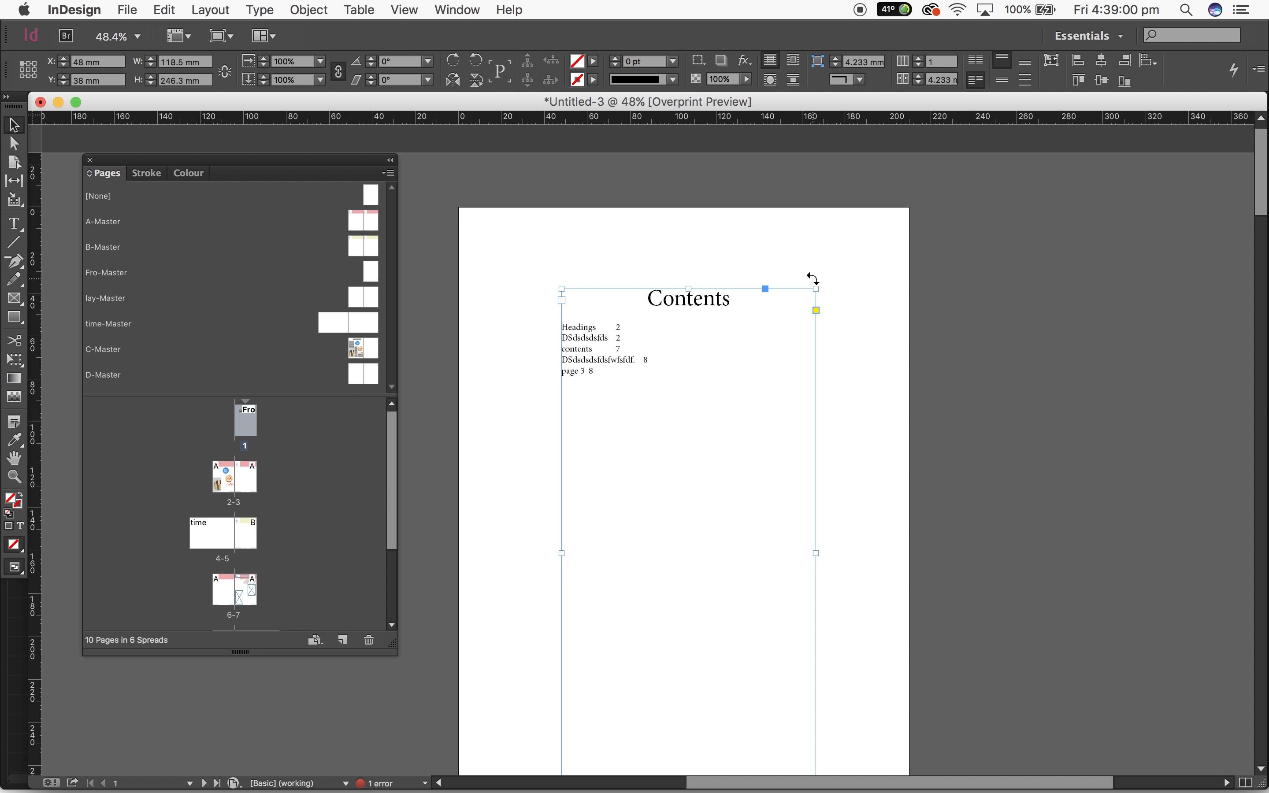
key("BackSpace")
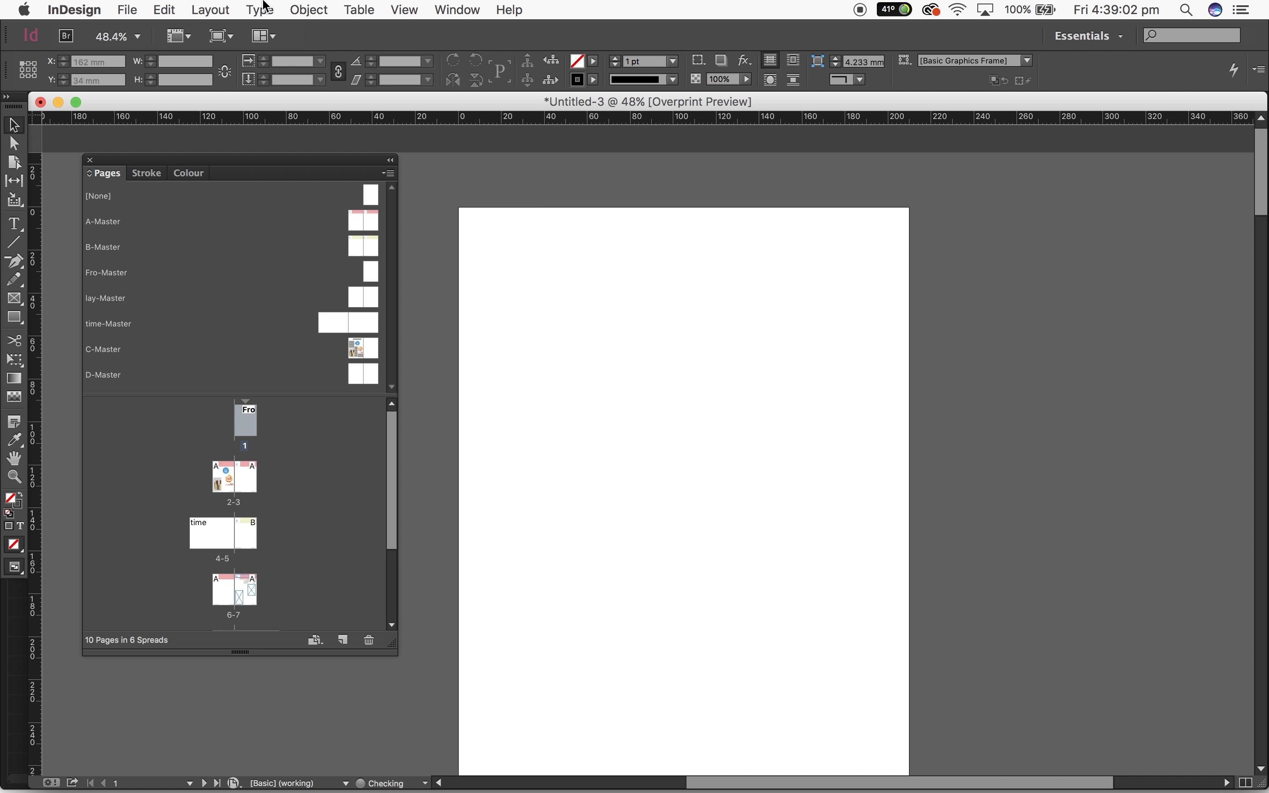
Generate the Contents table from [Basic Paragraph] again on page 1 and widen its text frame to 127.533 mm
left_click(164, 9)
mouse_move(212, 9)
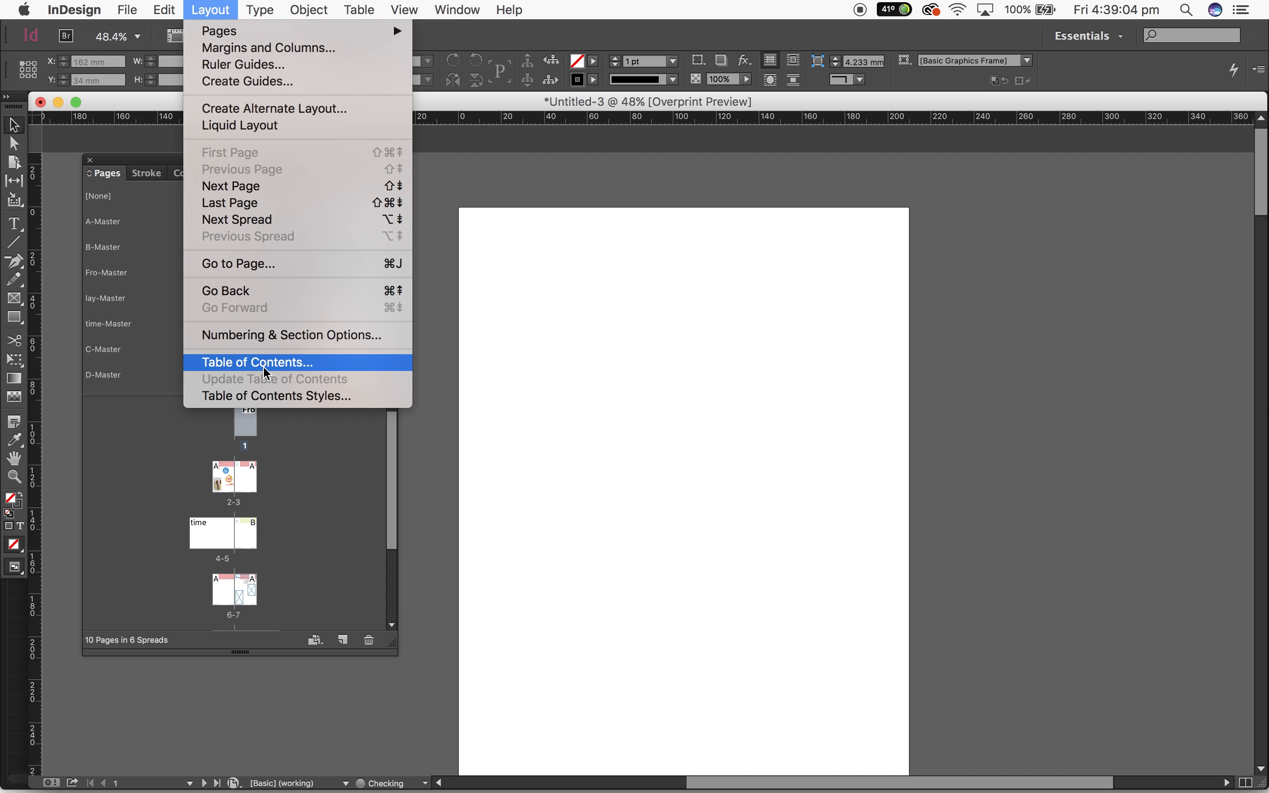
left_click(231, 362)
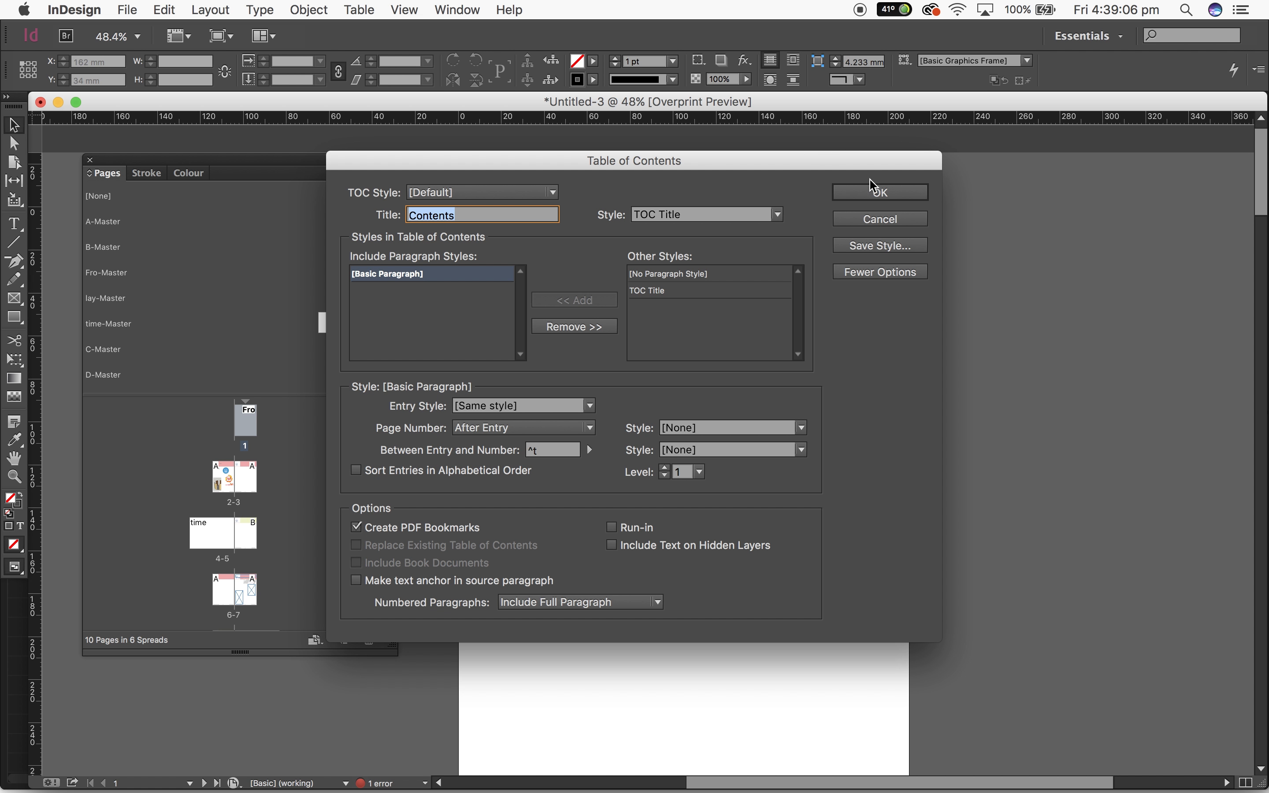
left_click(881, 192)
left_click(568, 322)
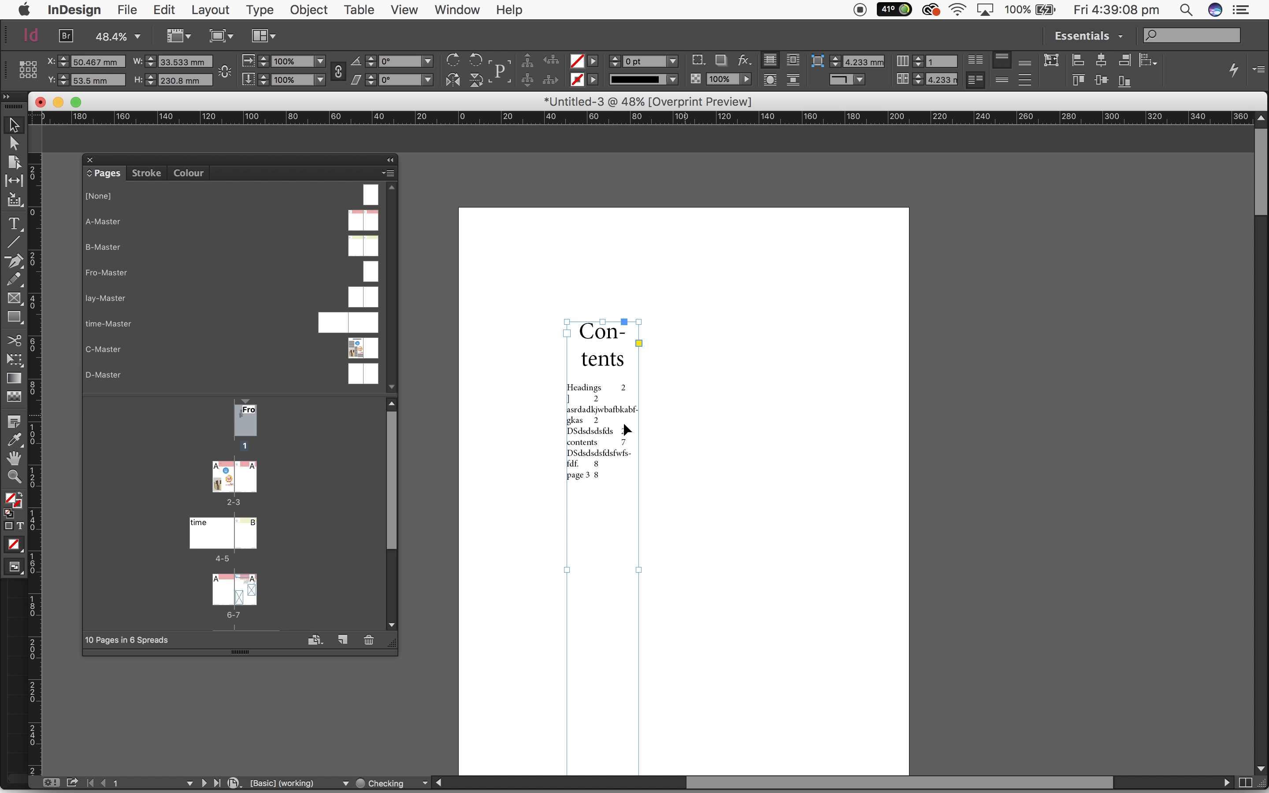
left_click_drag(637, 570, 841, 570)
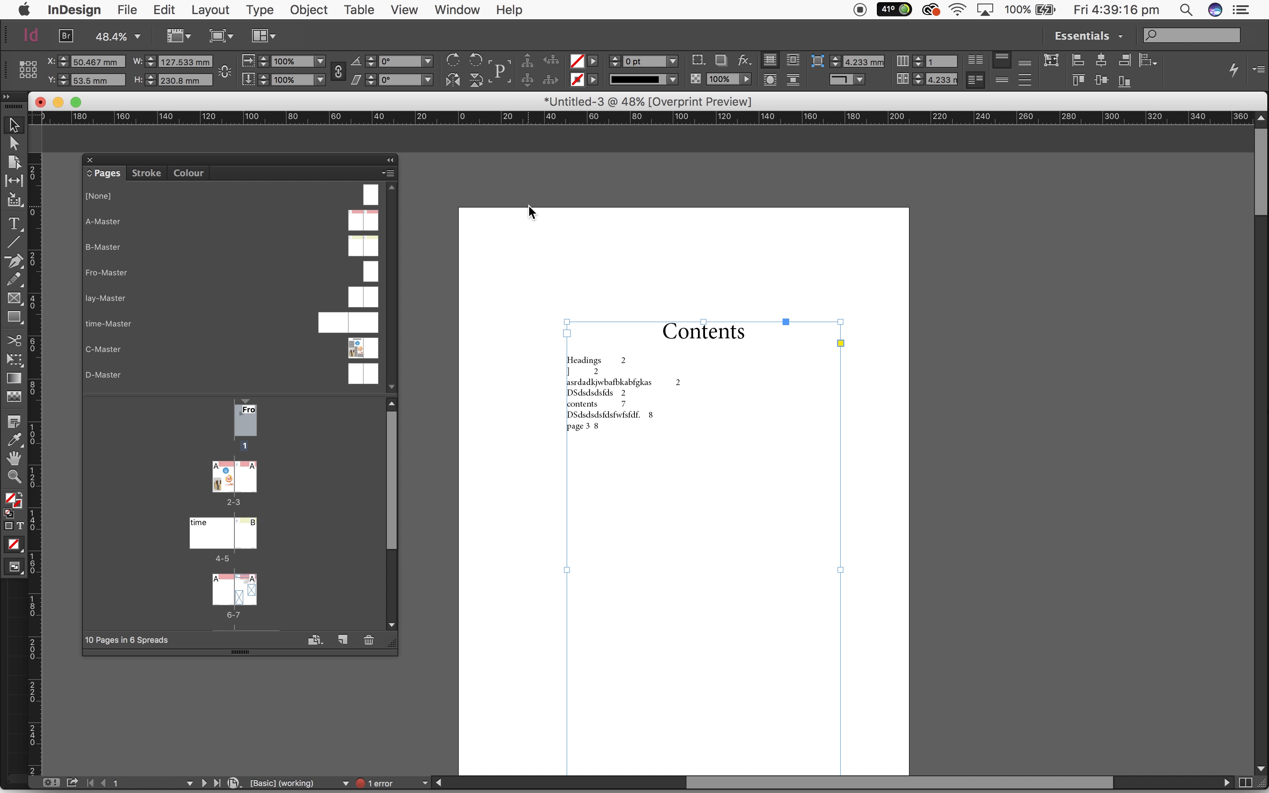
Bring up the paragraph styles beside page 1 and create a new paragraph style named Headings
left_click(456, 10)
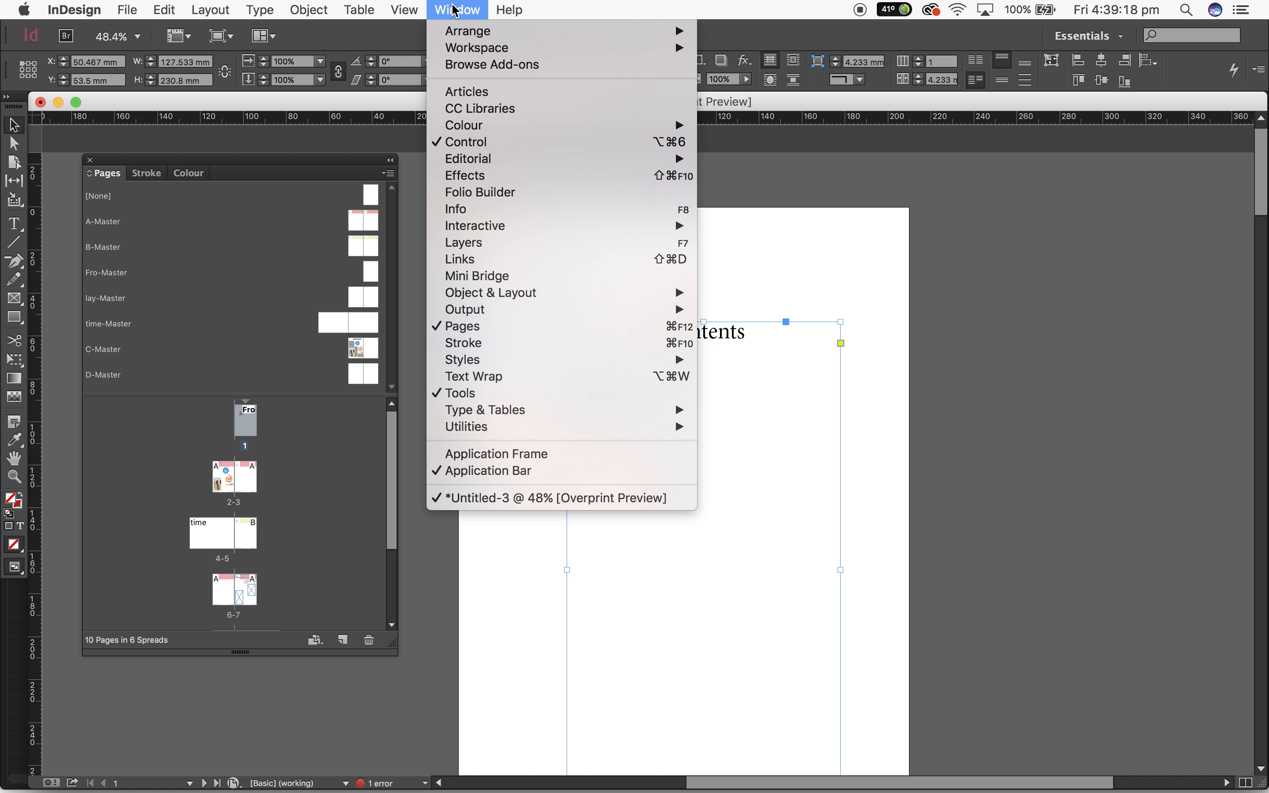
mouse_move(550, 363)
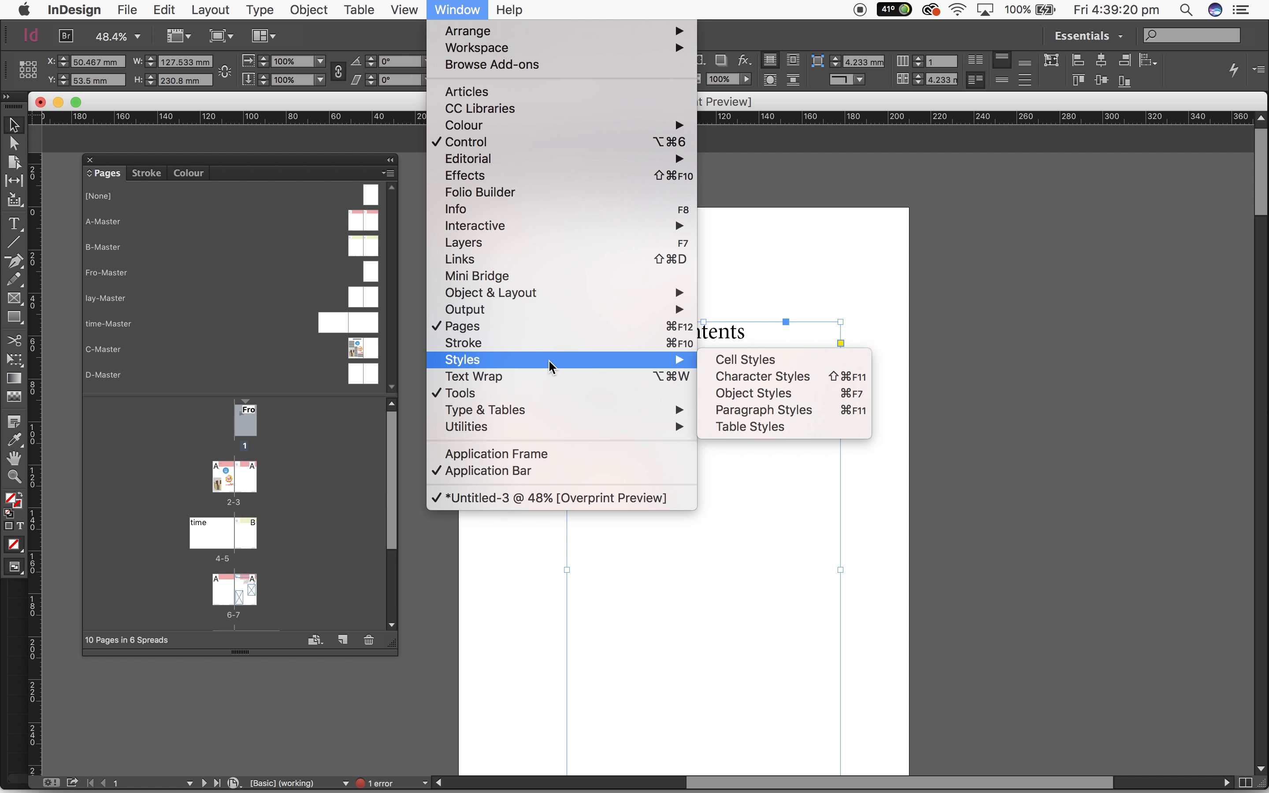
left_click(776, 410)
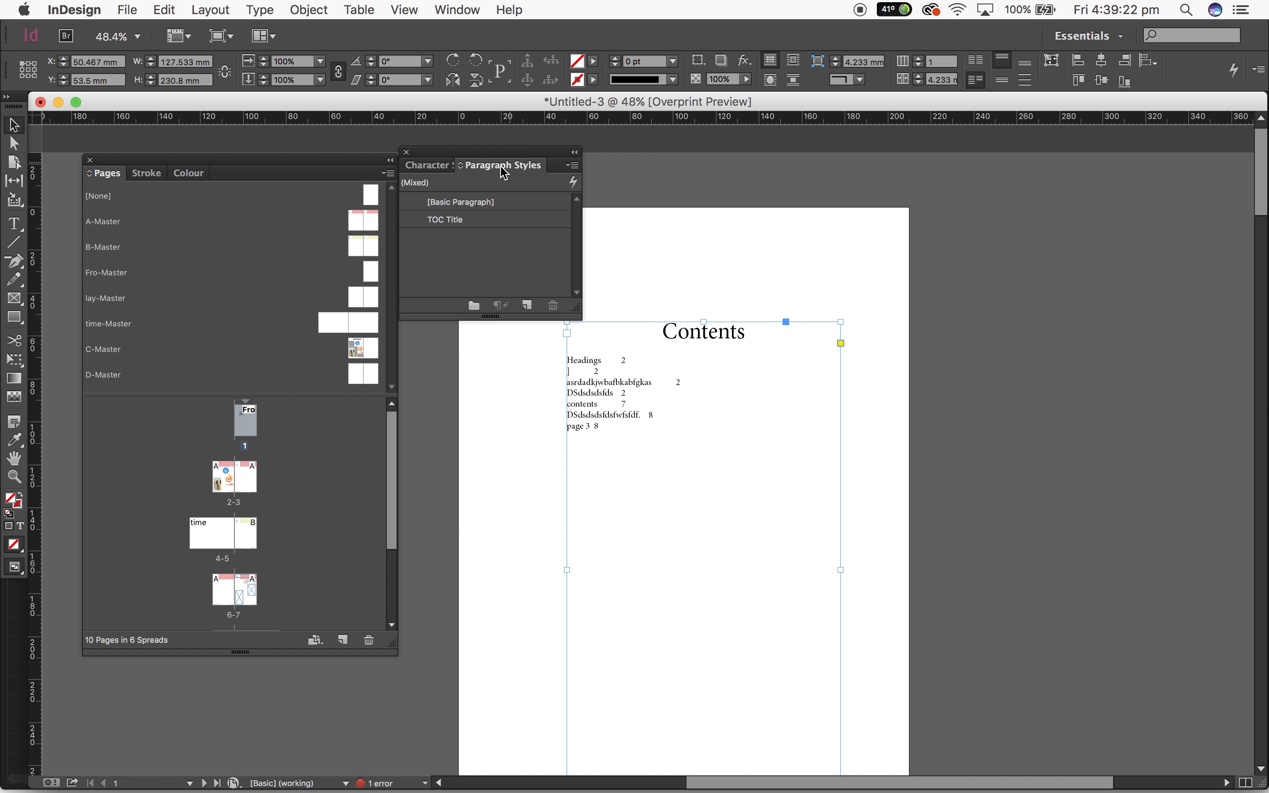
left_click_drag(439, 157, 962, 190)
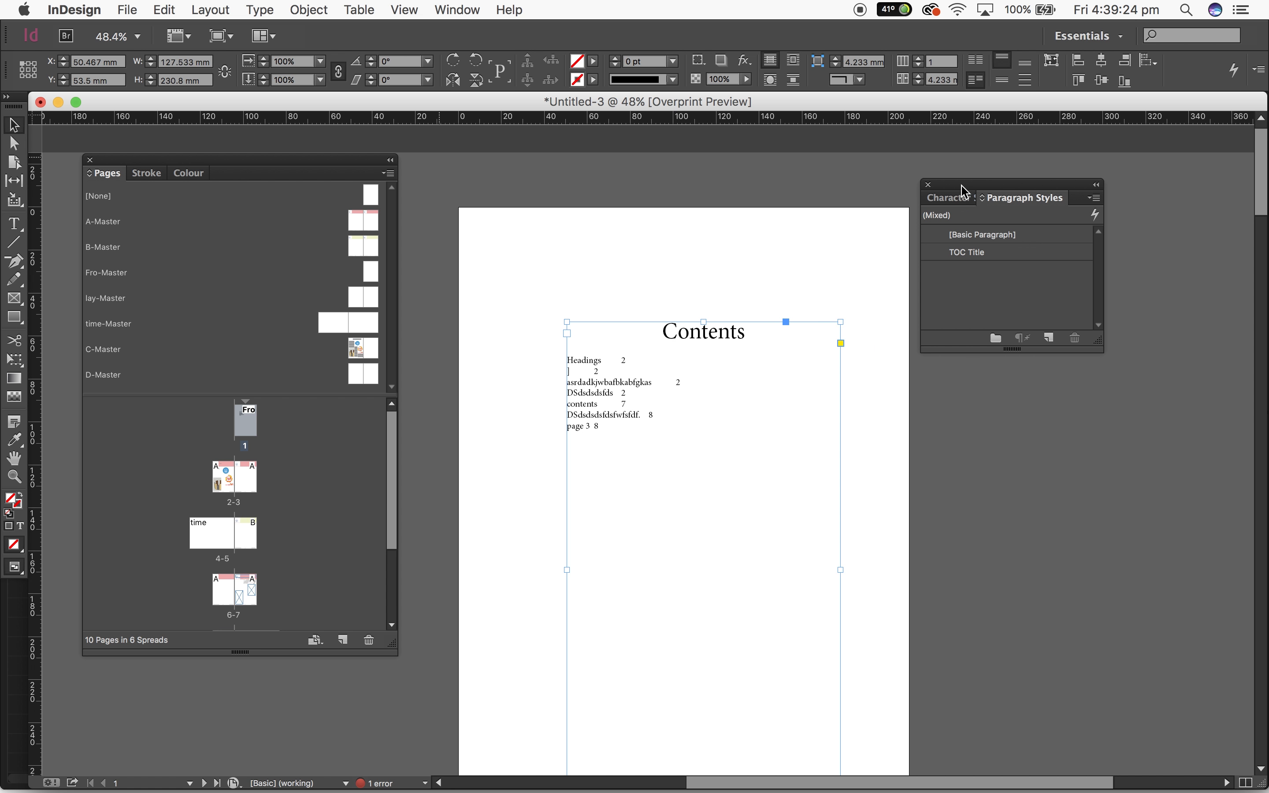
left_click(1049, 336)
left_click(987, 277)
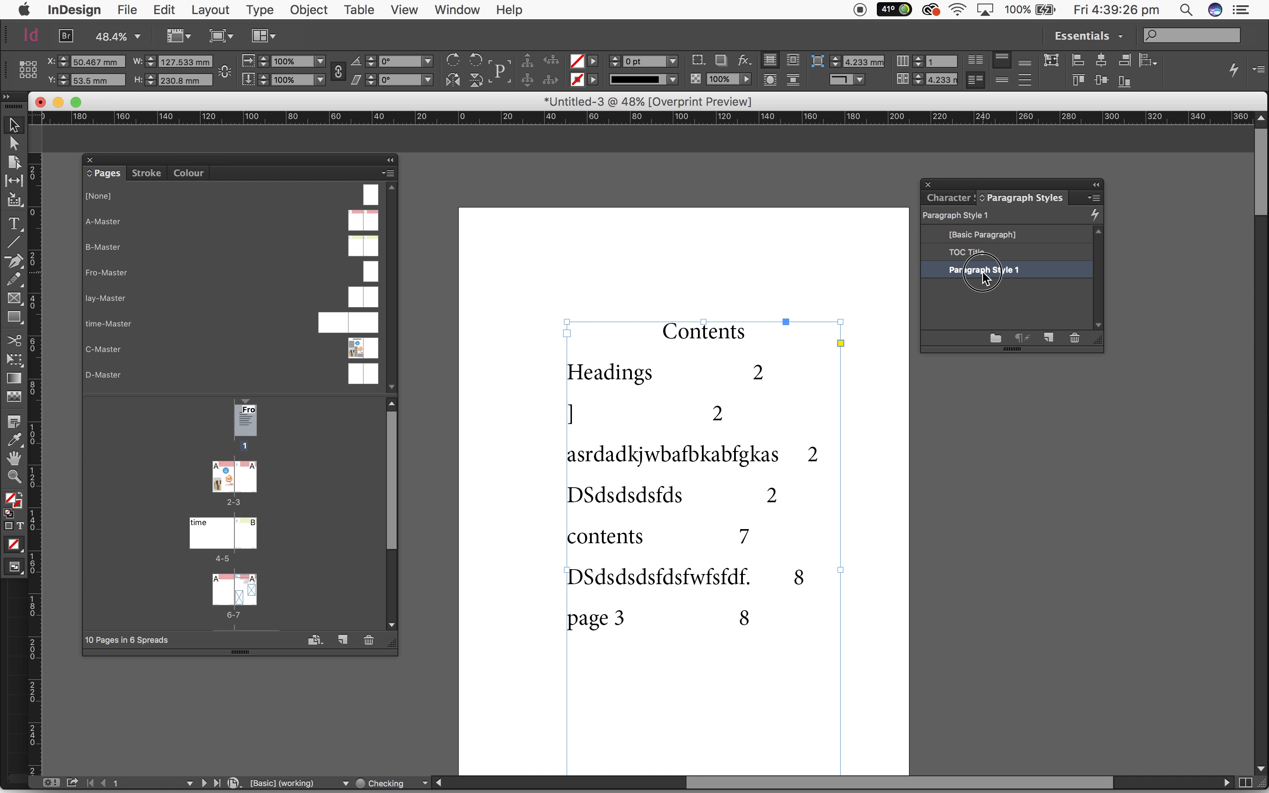
left_click(987, 270)
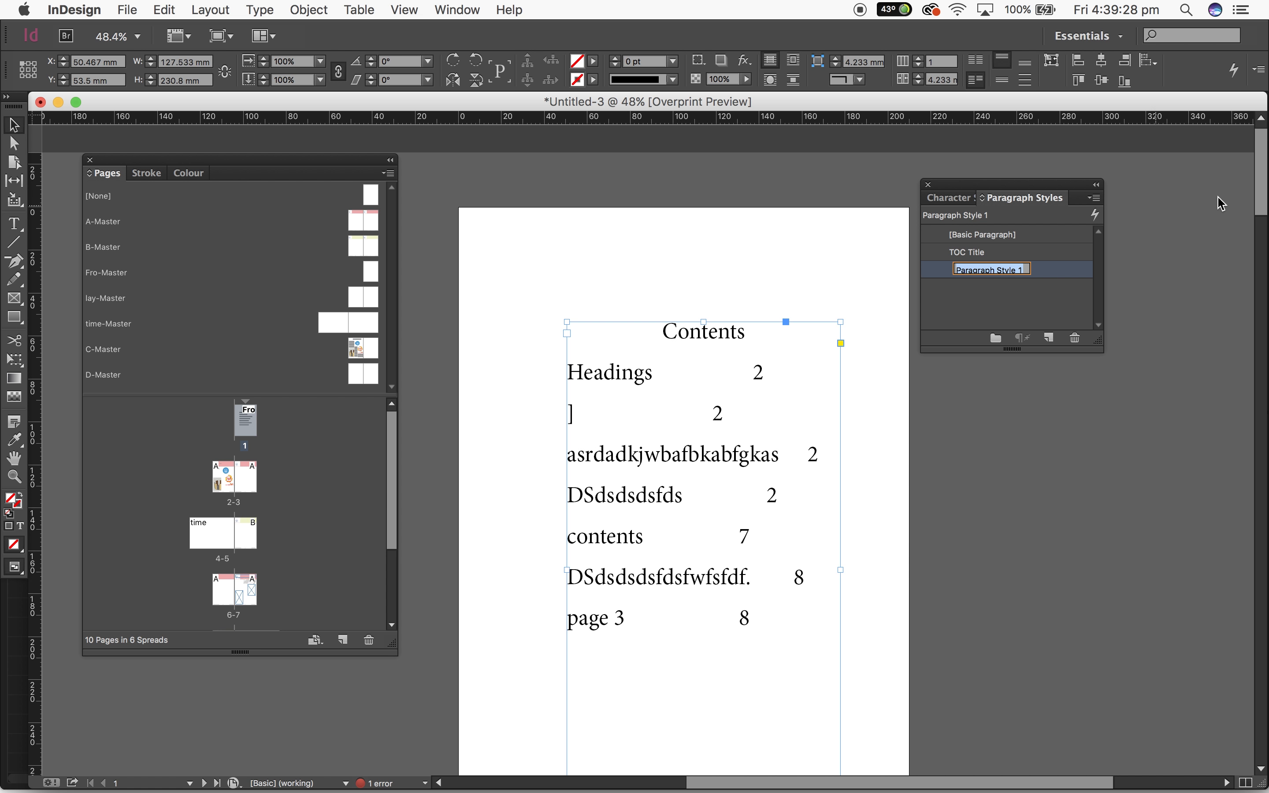
type("Headings")
key("Return")
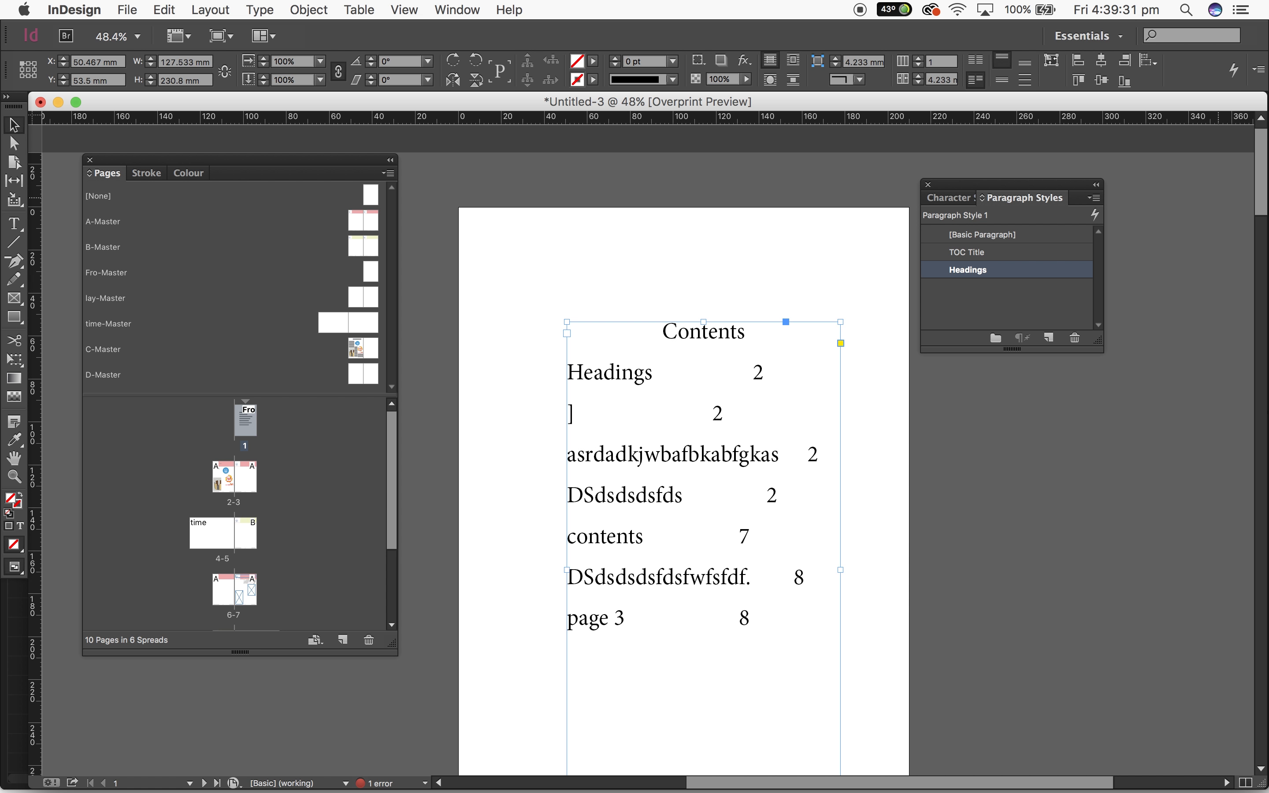
Compare the [Basic Paragraph] and Headings styles by applying each in turn to the Contents text frame on page 1
left_click(985, 240)
left_click(979, 271)
left_click(986, 377)
left_click(830, 385)
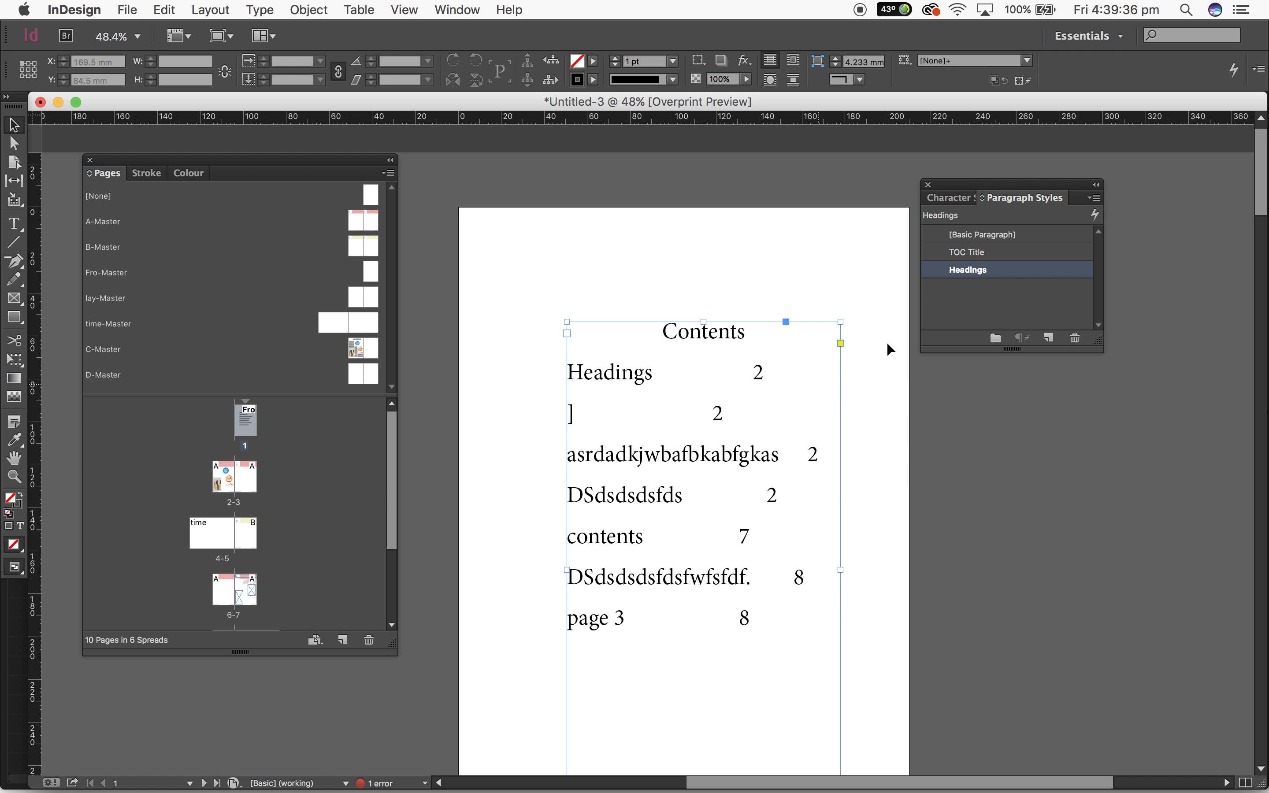
left_click(982, 240)
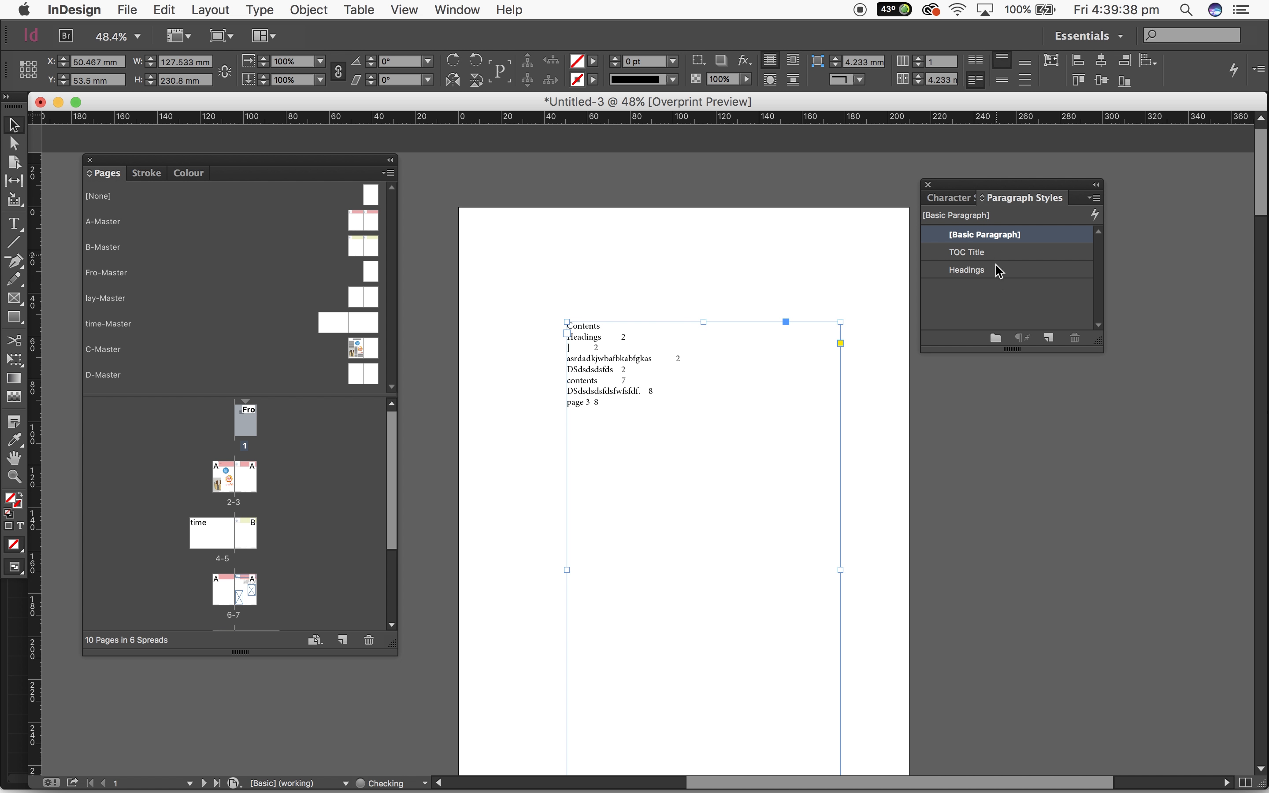
left_click(1001, 271)
Open the Headings style for editing and review its basic character formats, including the kerning, tracking and case options
right_click(975, 278)
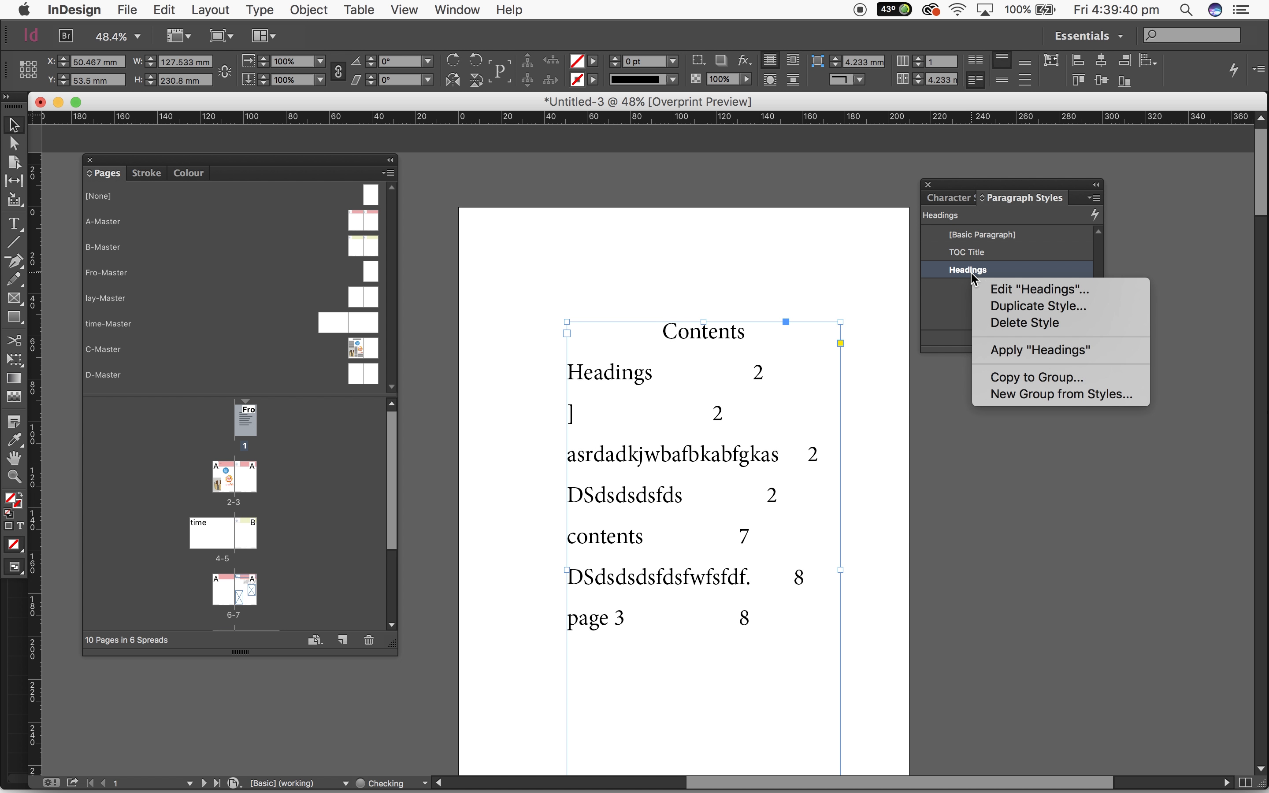
left_click(992, 289)
left_click_drag(621, 158, 685, 171)
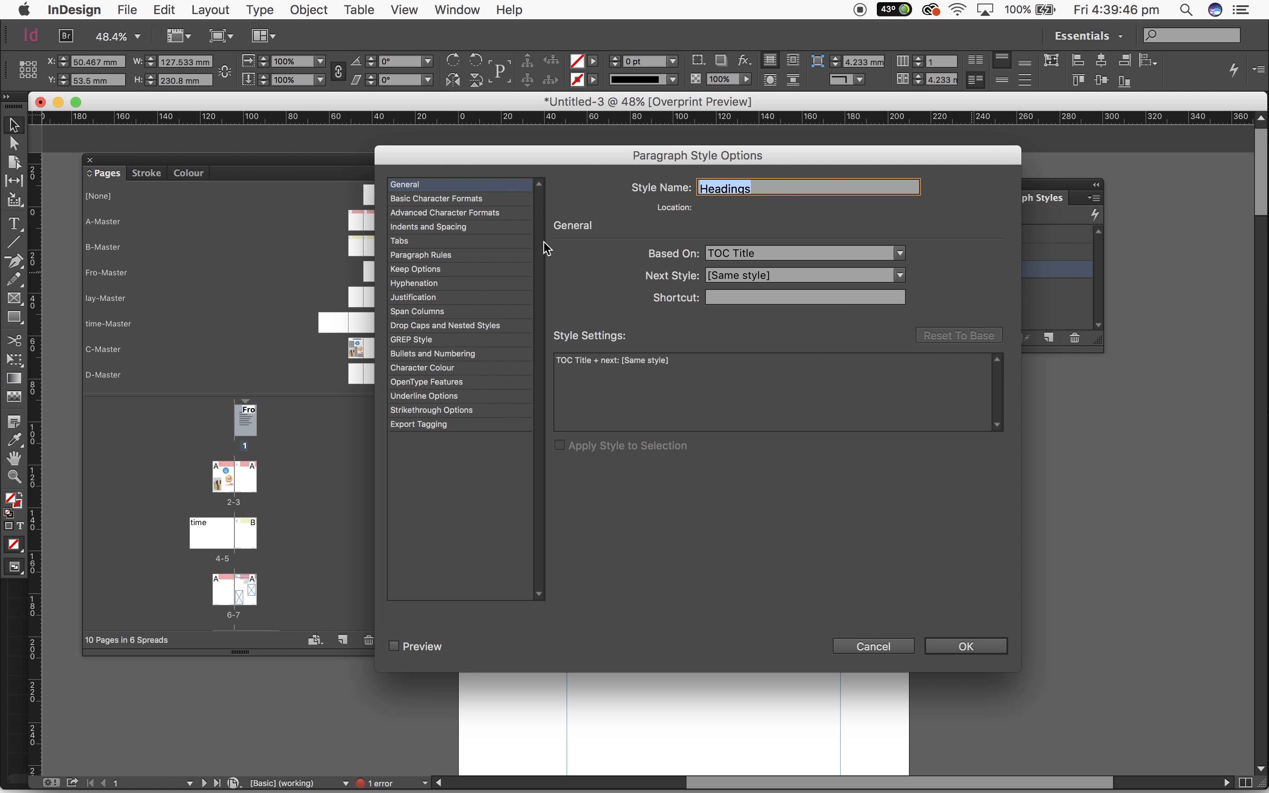
left_click(468, 202)
left_click(753, 261)
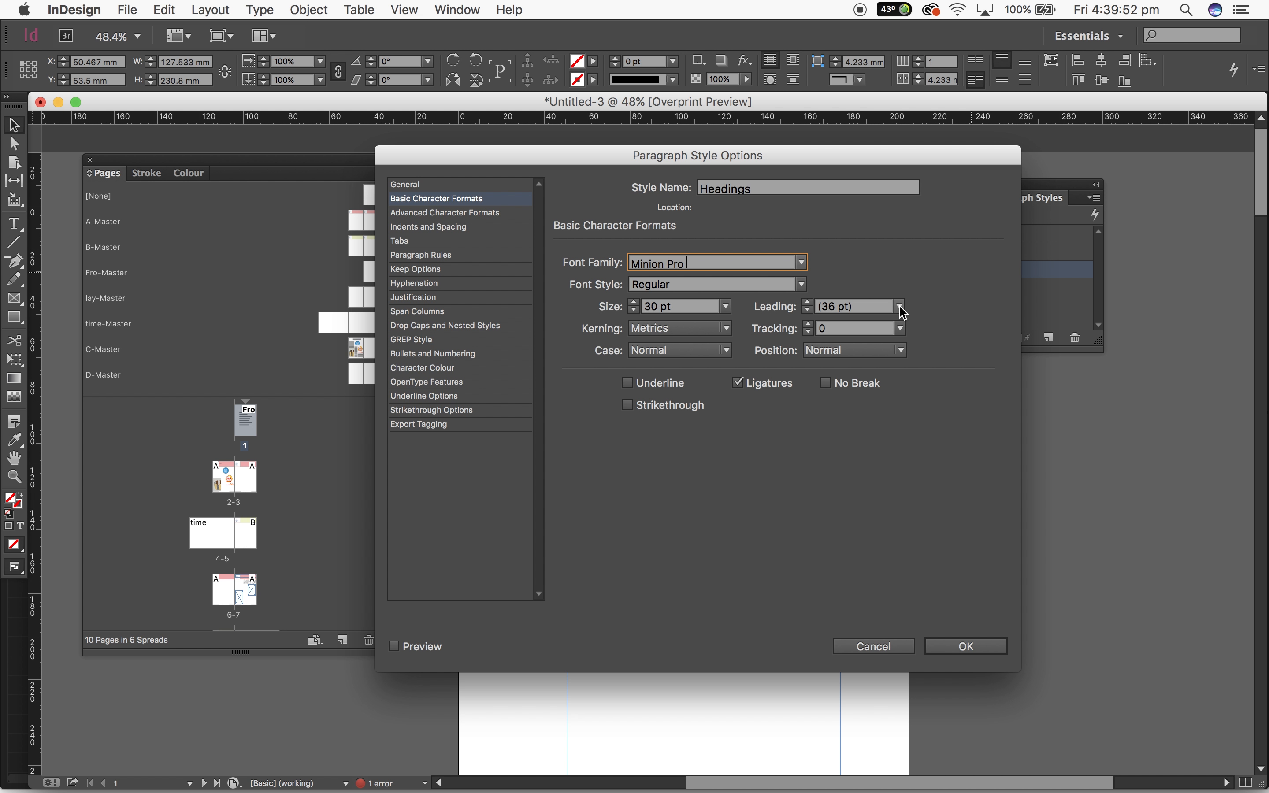
left_click(695, 330)
left_click(833, 445)
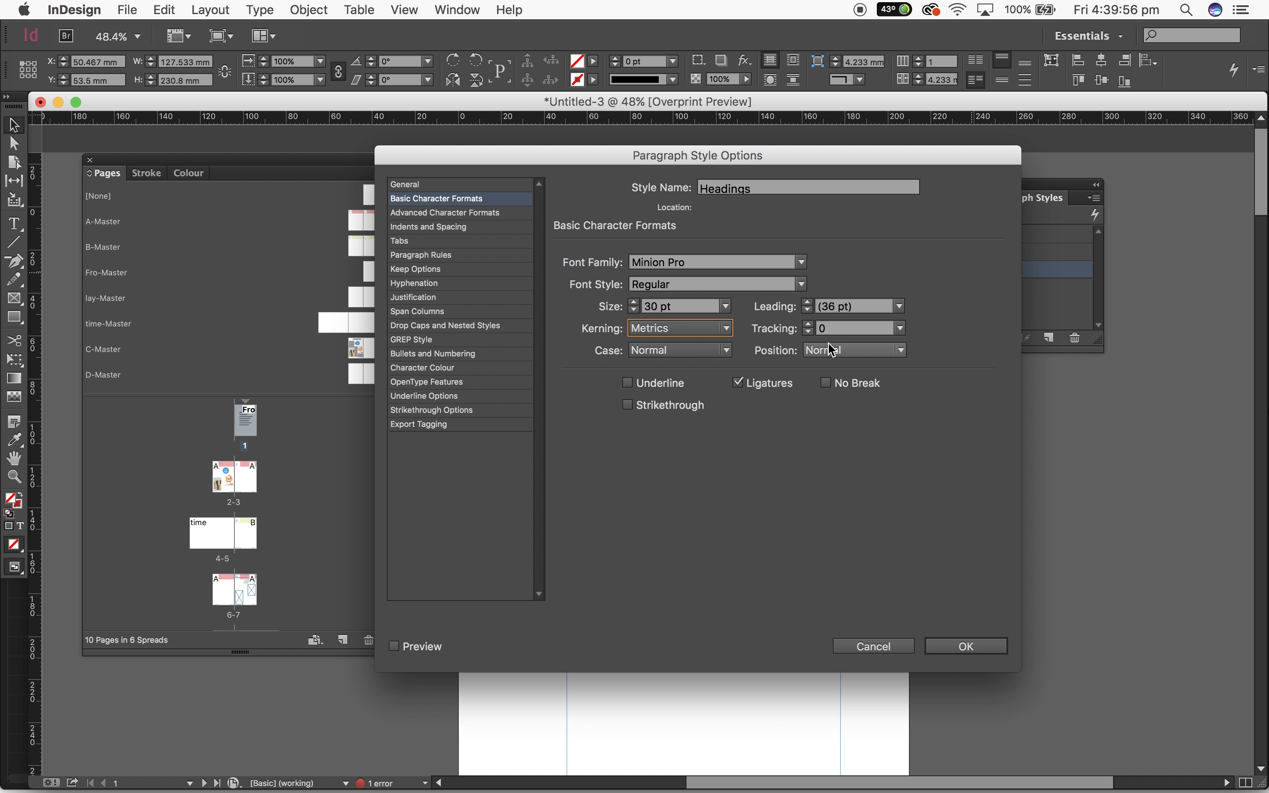
left_click(902, 330)
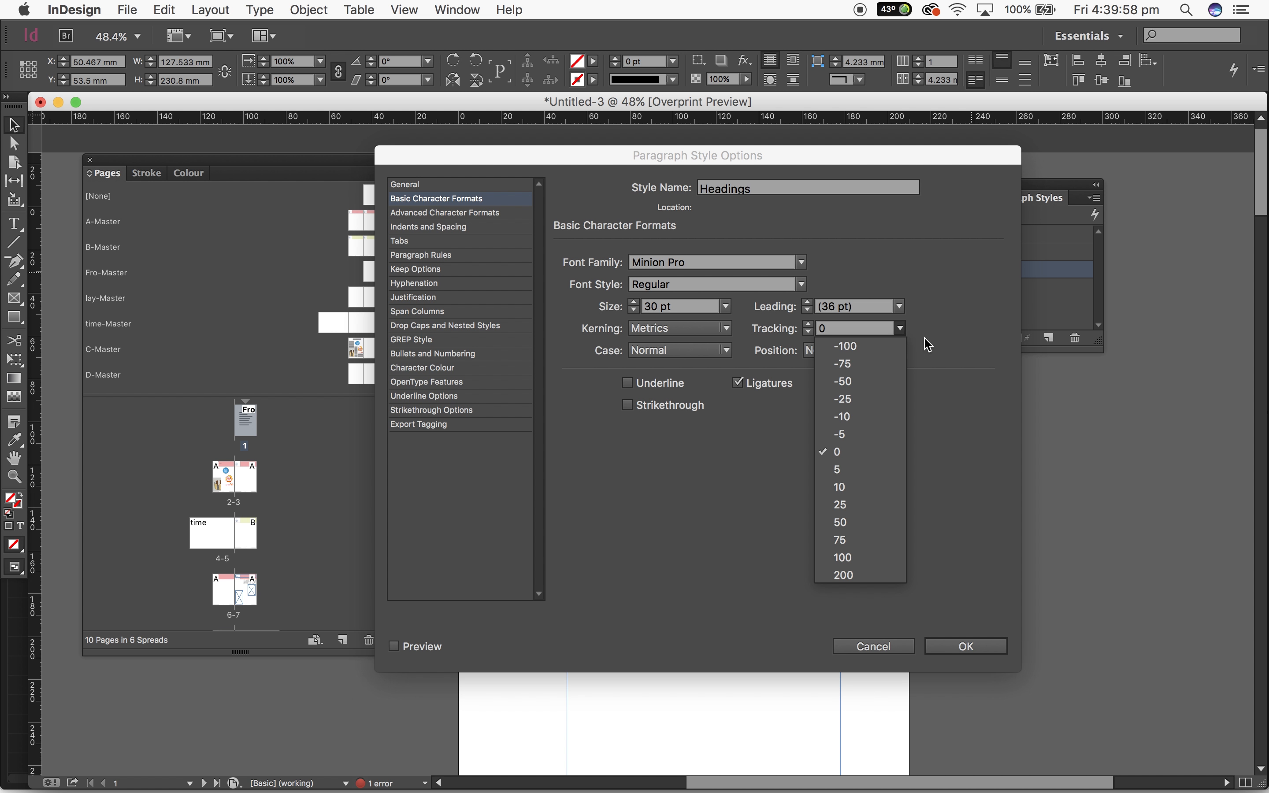
left_click(960, 368)
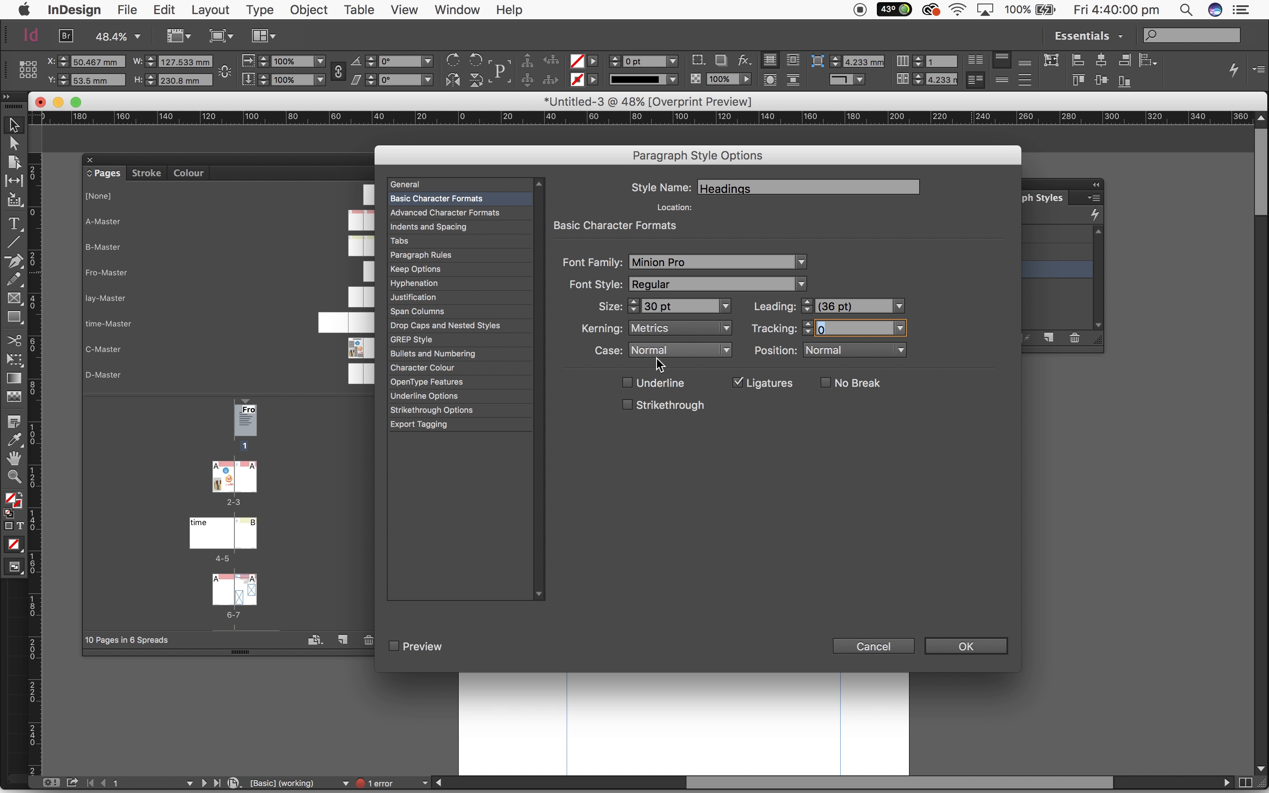
left_click(703, 352)
left_click(897, 438)
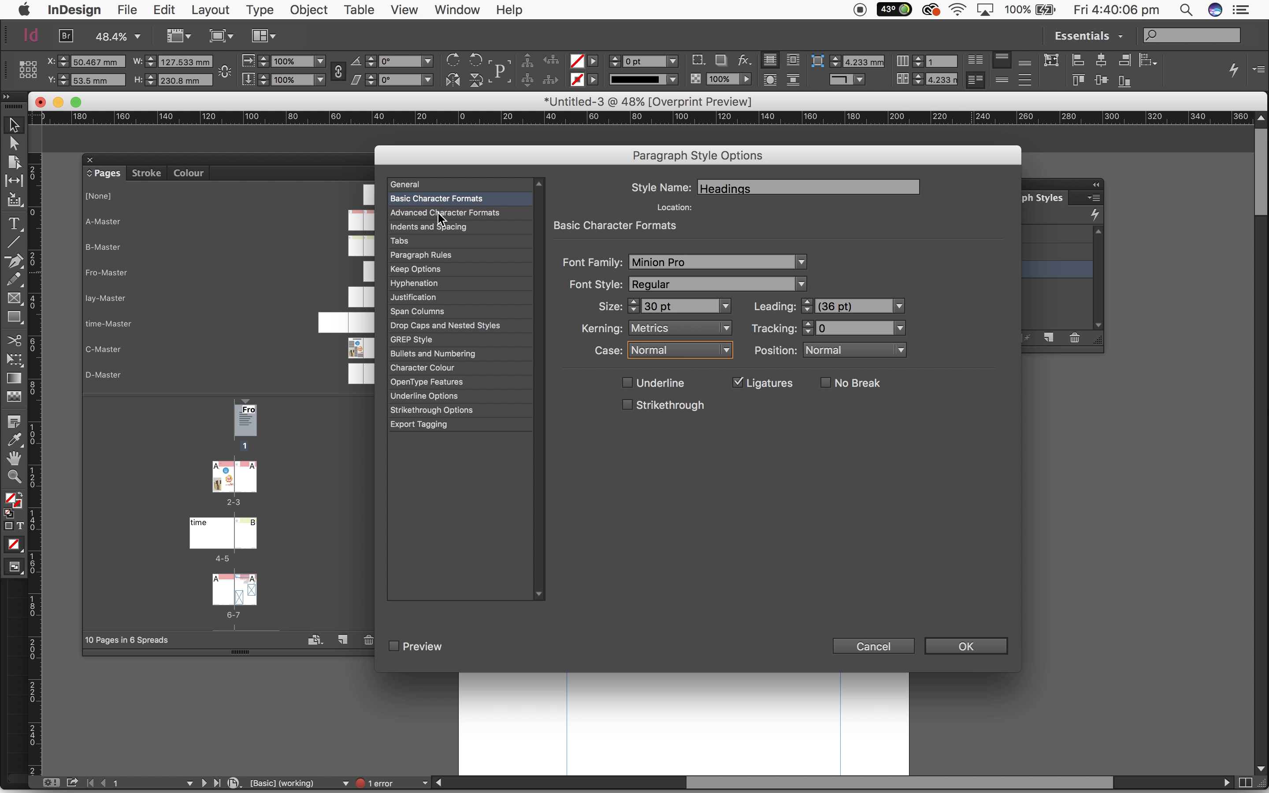
left_click(678, 351)
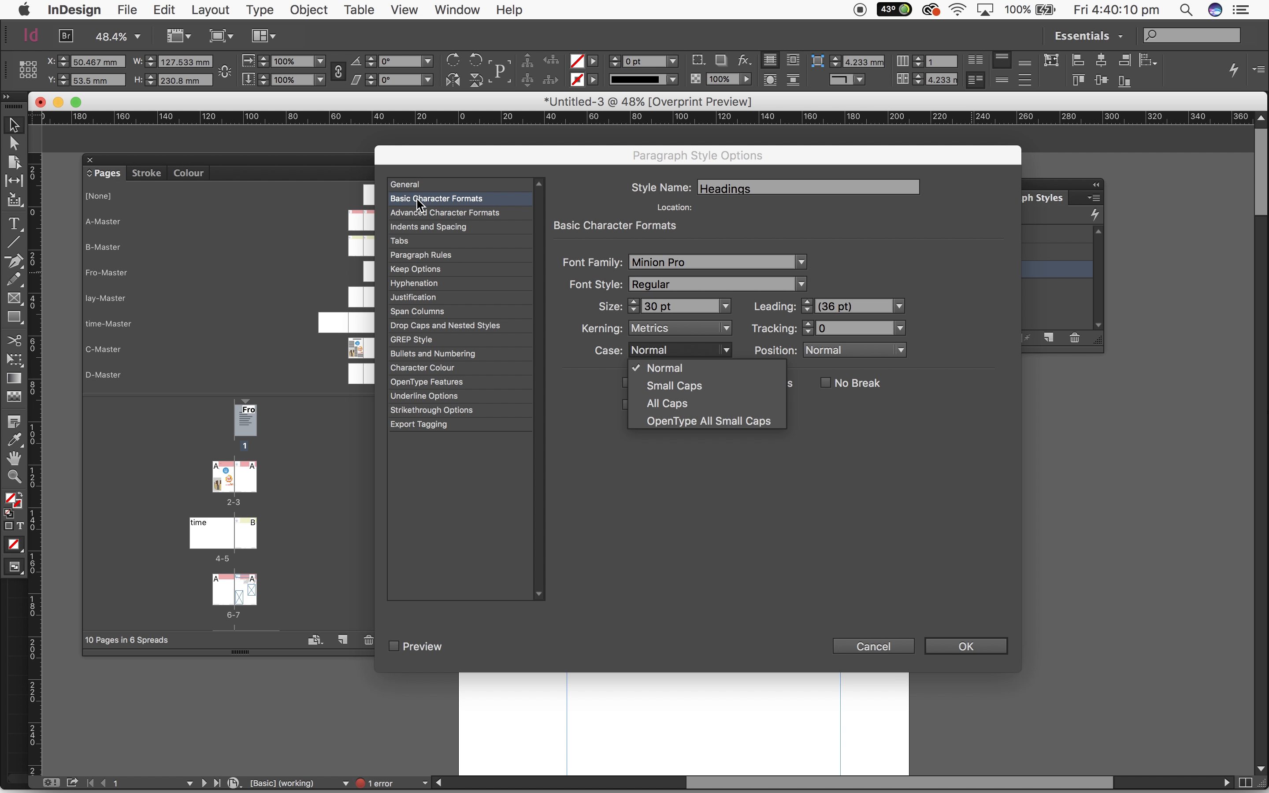
Review the other Headings style settings, from Advanced Character Formats and Indents and Spacing through Bullets and Numbering to Export Tagging and General
left_click(428, 214)
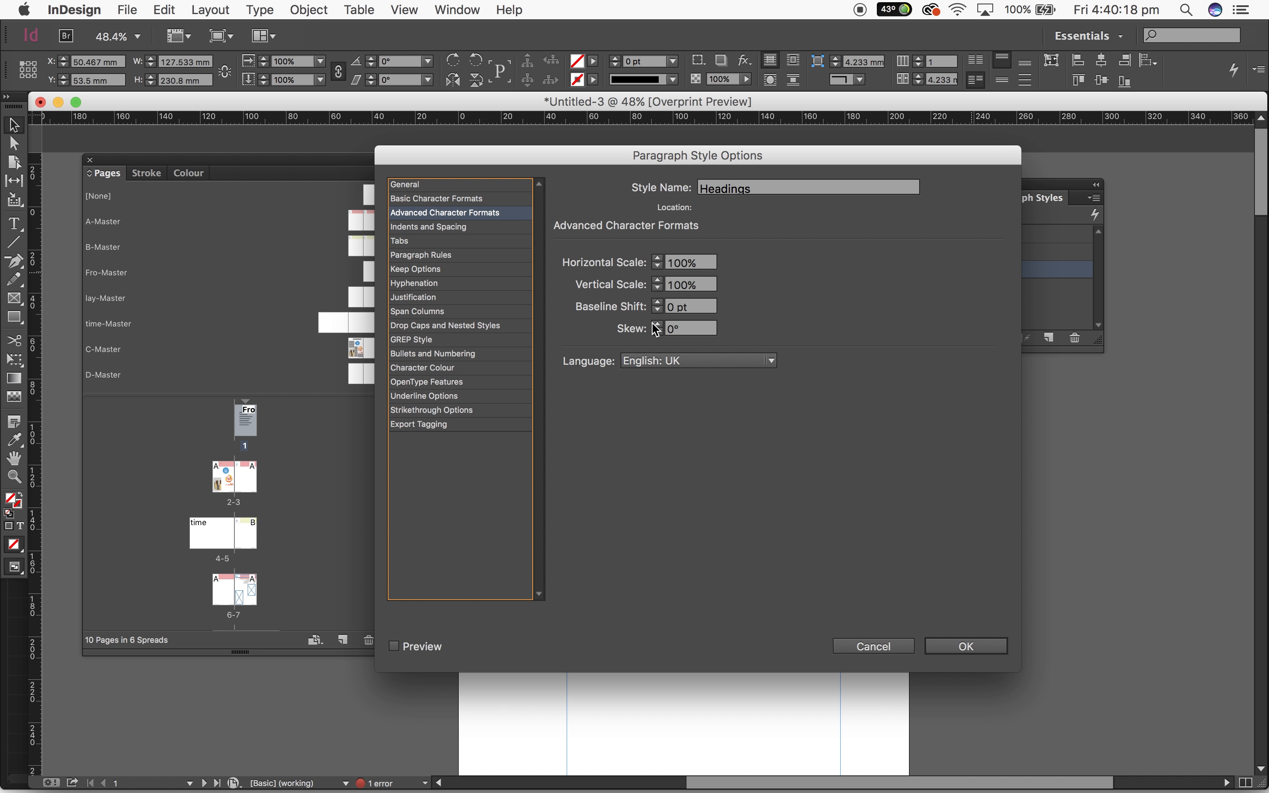
left_click(474, 229)
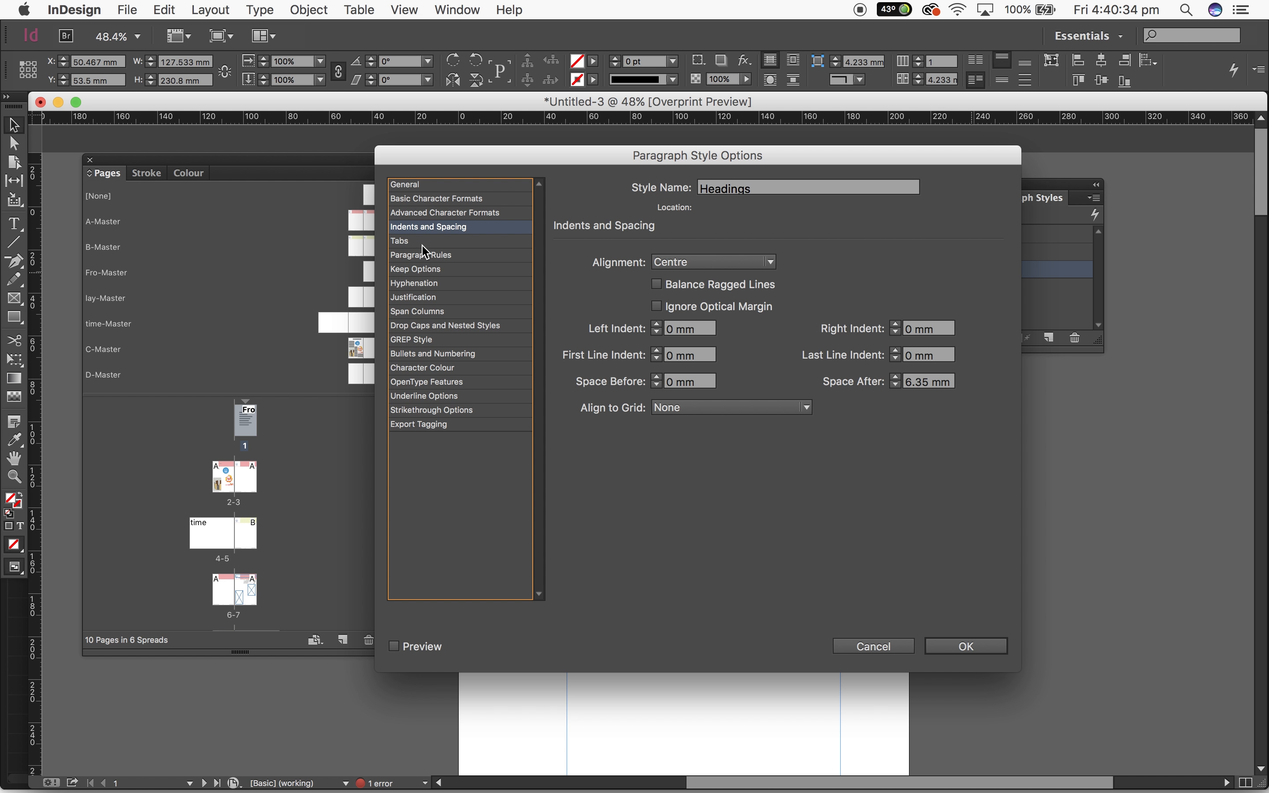
left_click(463, 329)
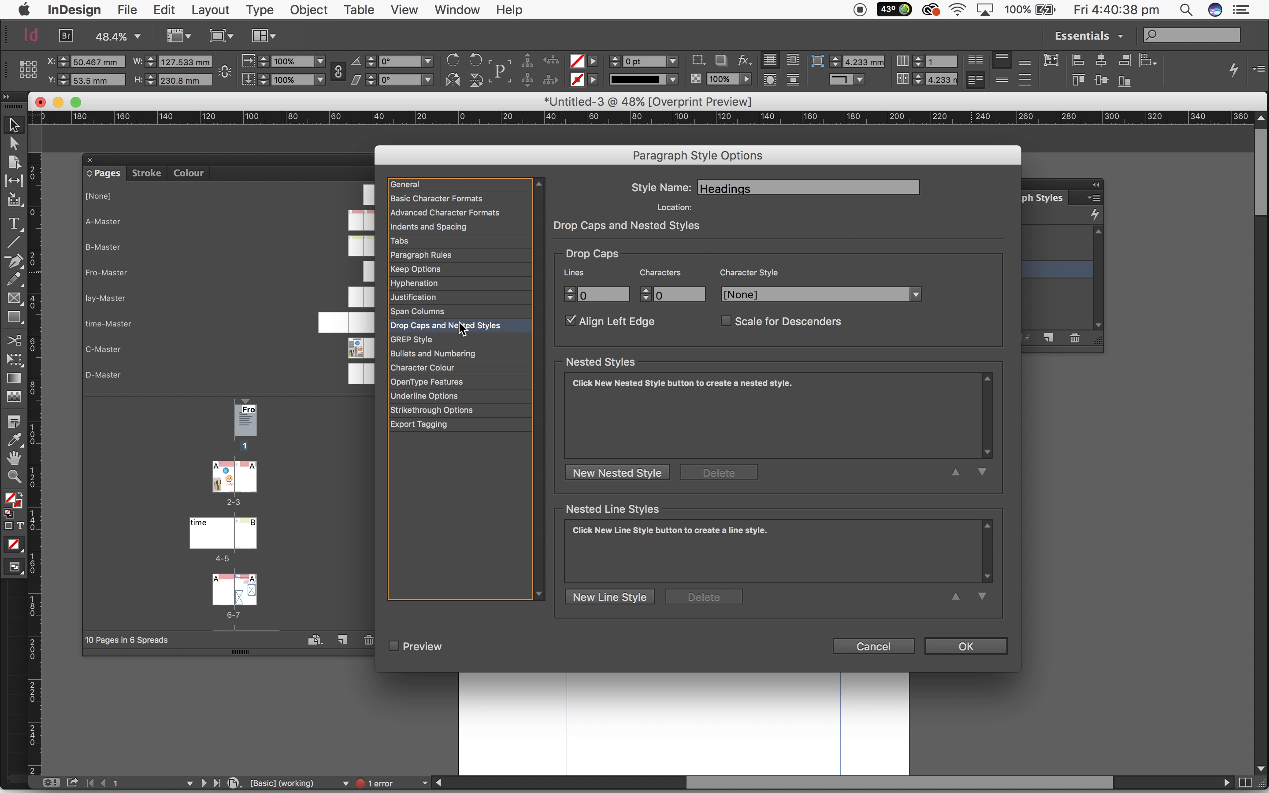
left_click(442, 341)
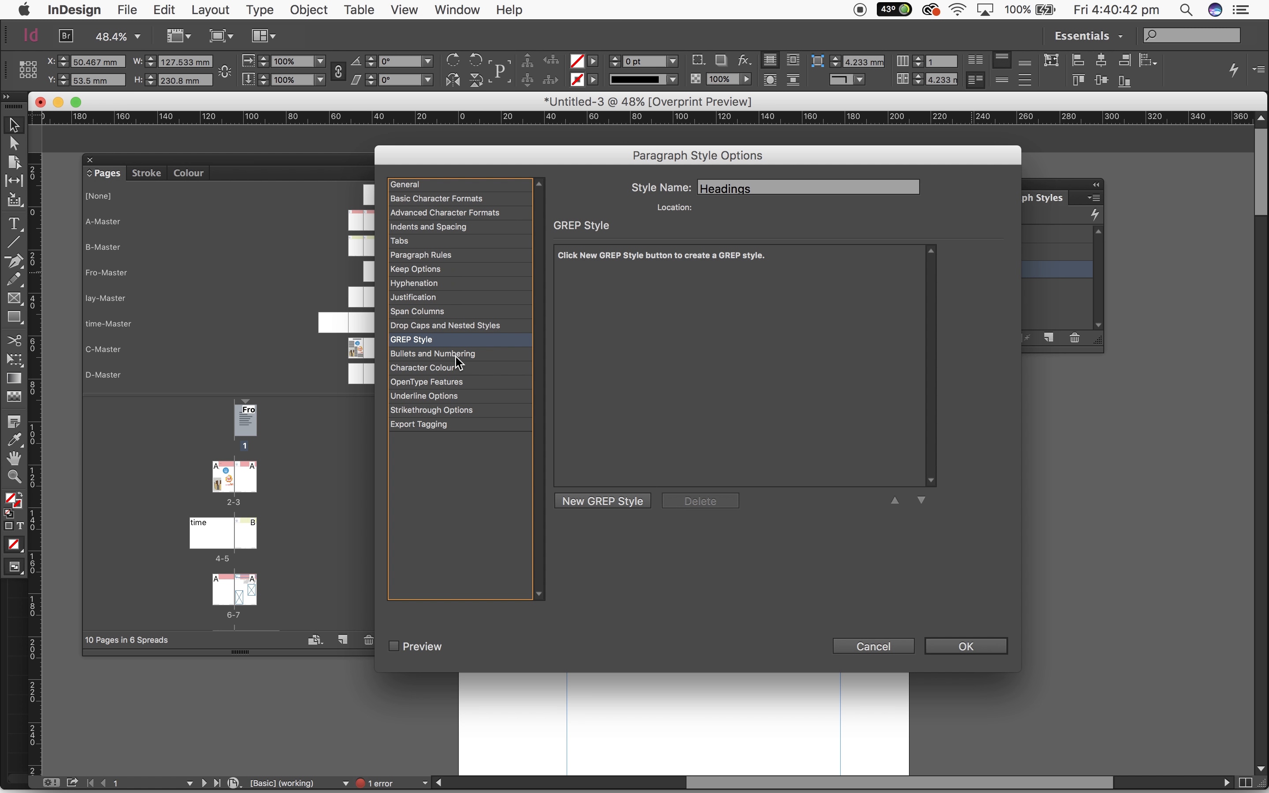
left_click(455, 355)
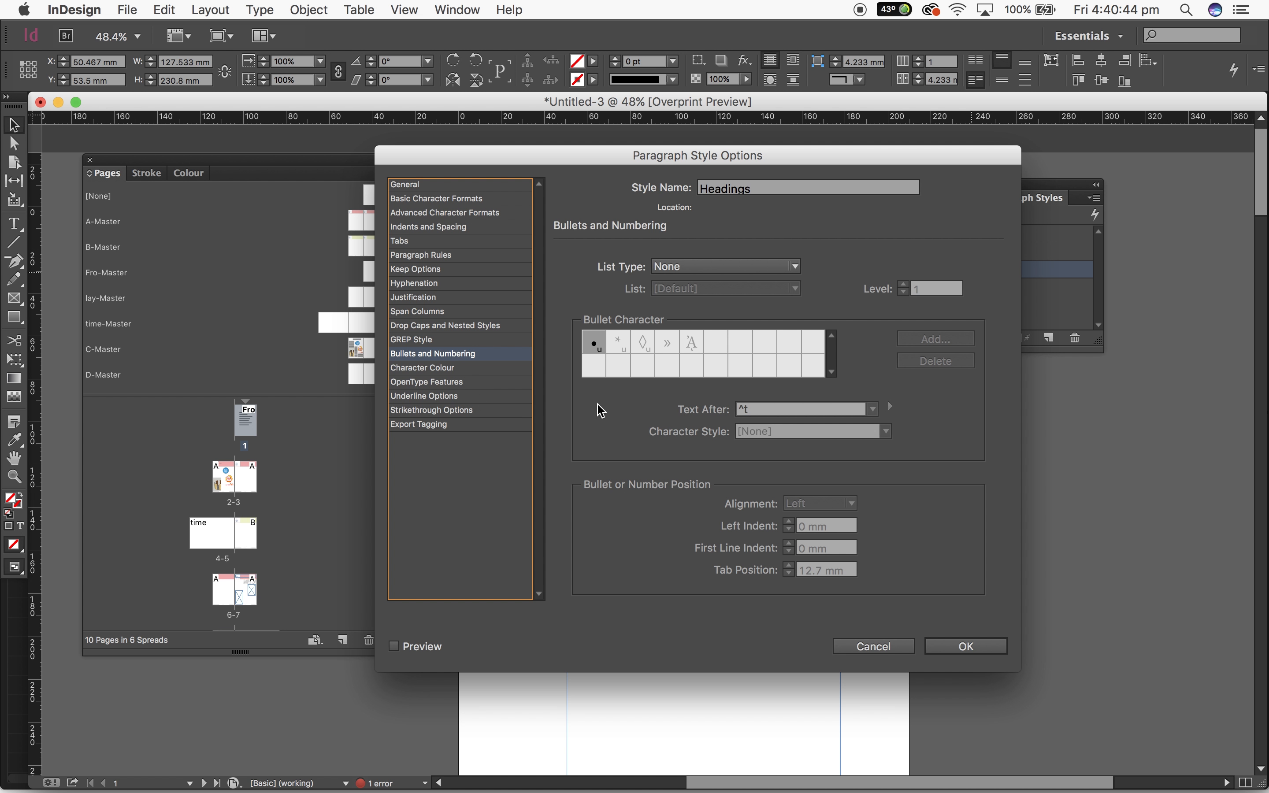
left_click(474, 396)
left_click(475, 411)
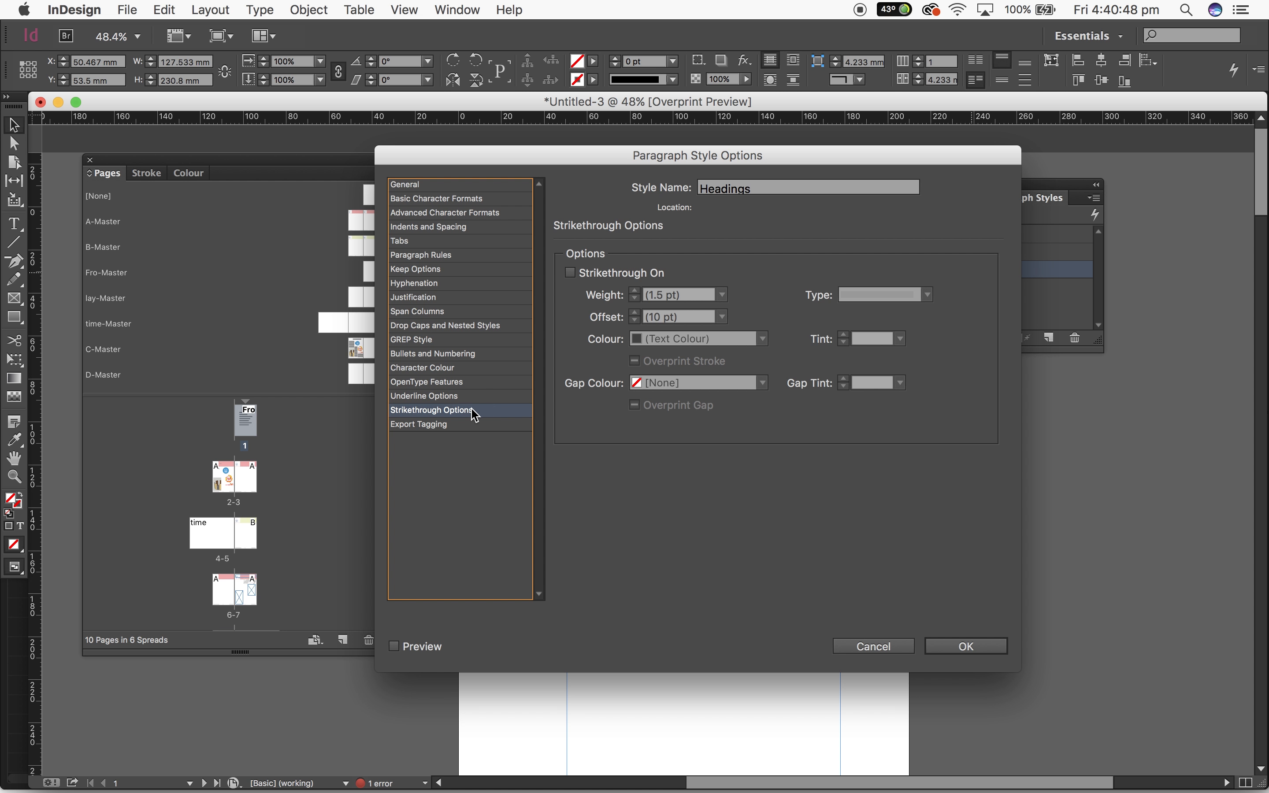
left_click(458, 426)
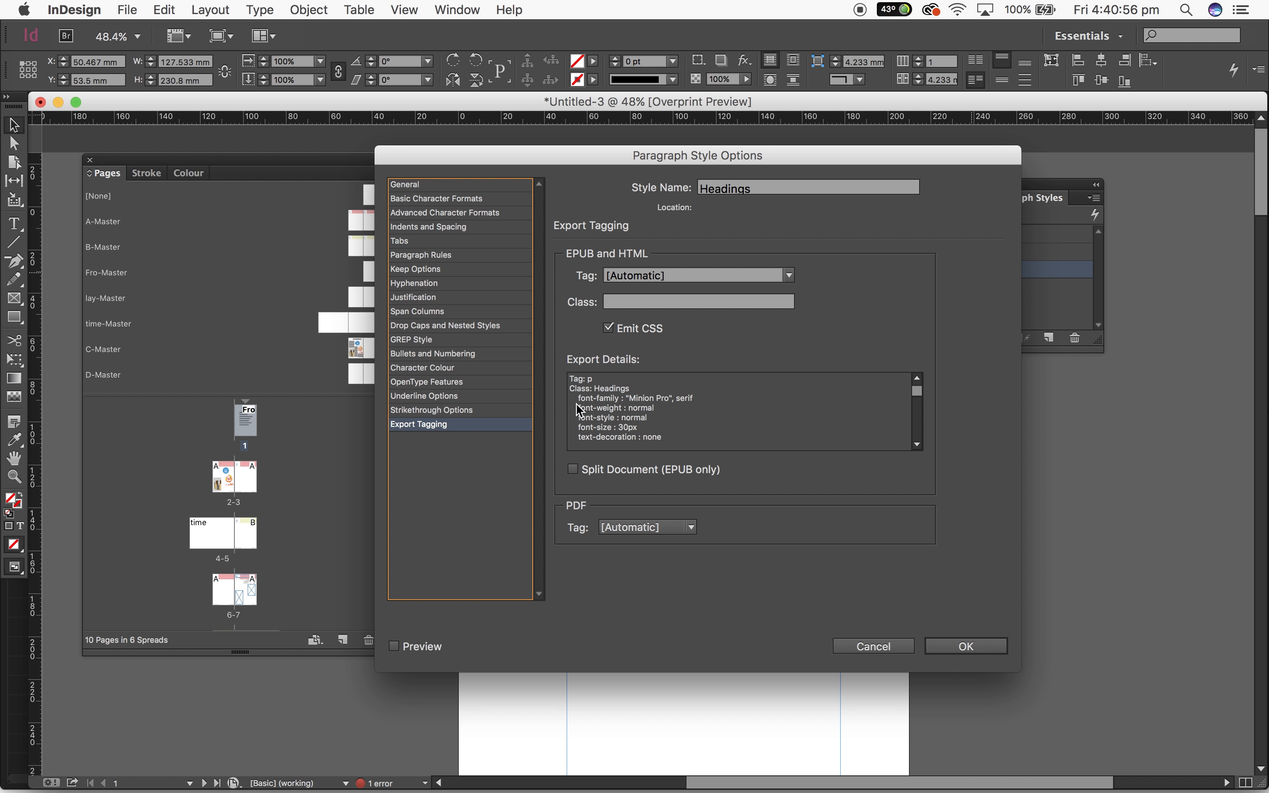
left_click(430, 187)
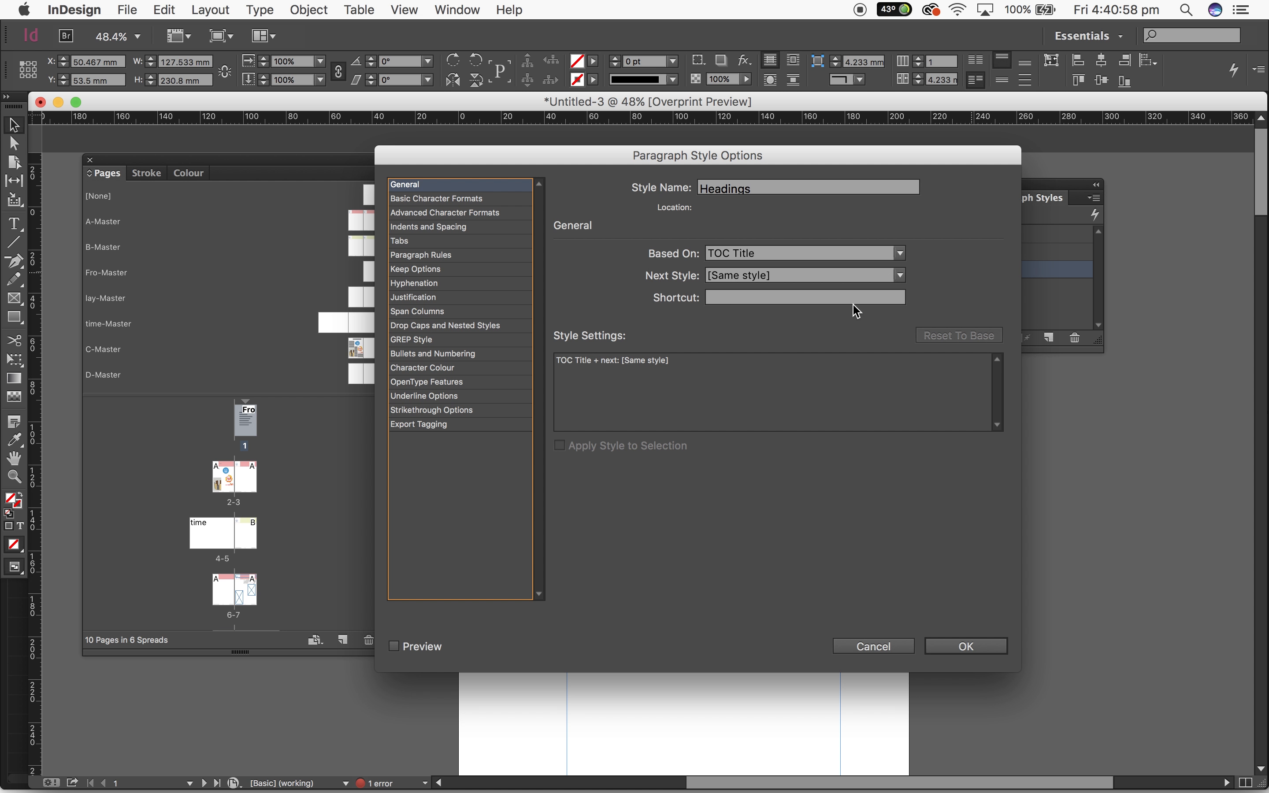
Set the Headings style's font family to Times New Roman and its font style to Bold, and save the style
left_click(446, 200)
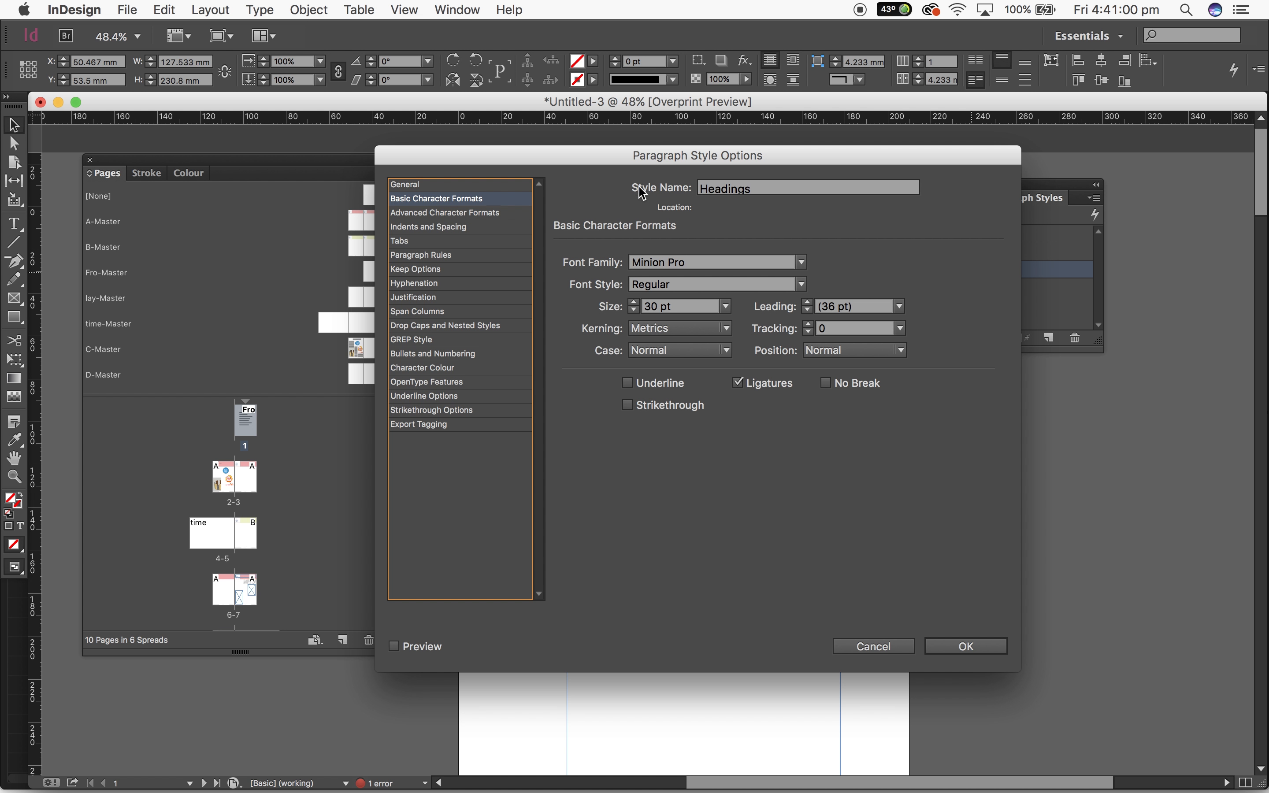
left_click(801, 264)
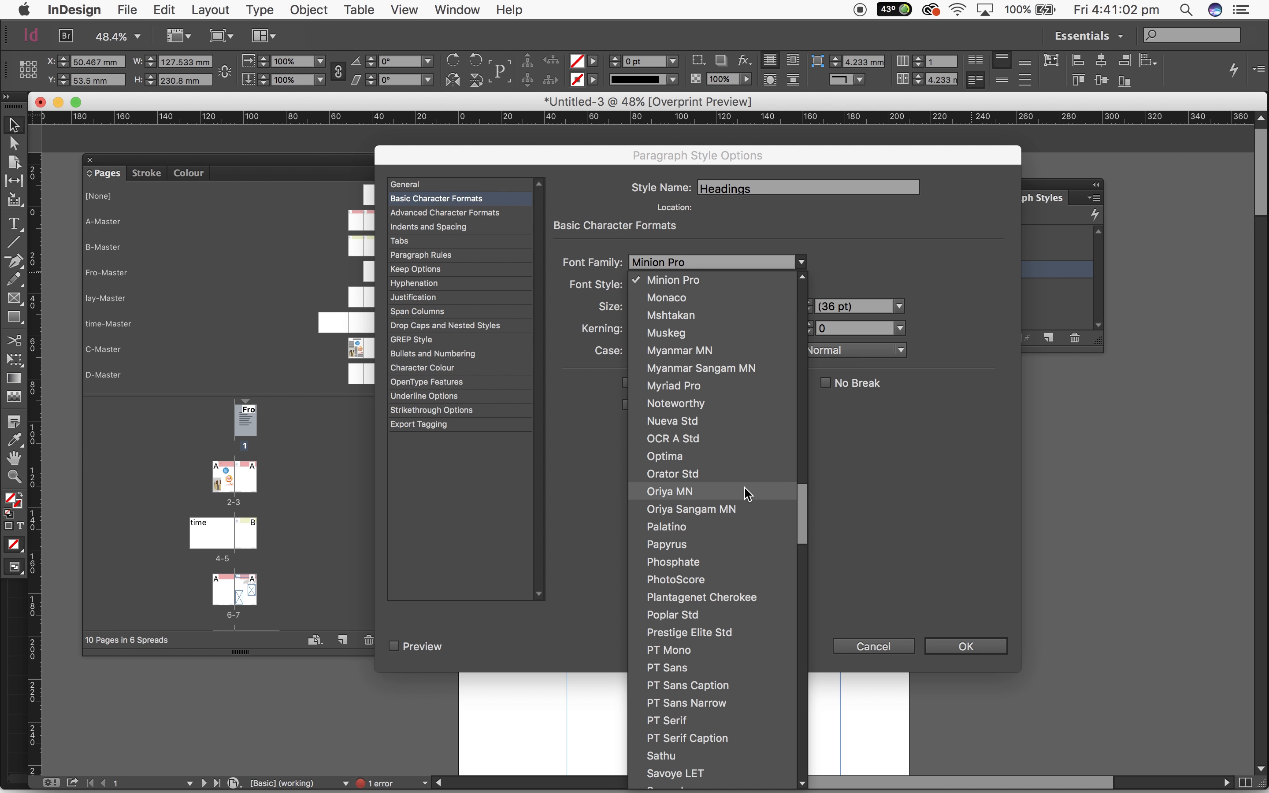
scroll(734, 462, "down", 5)
scroll(731, 444, "down", 10)
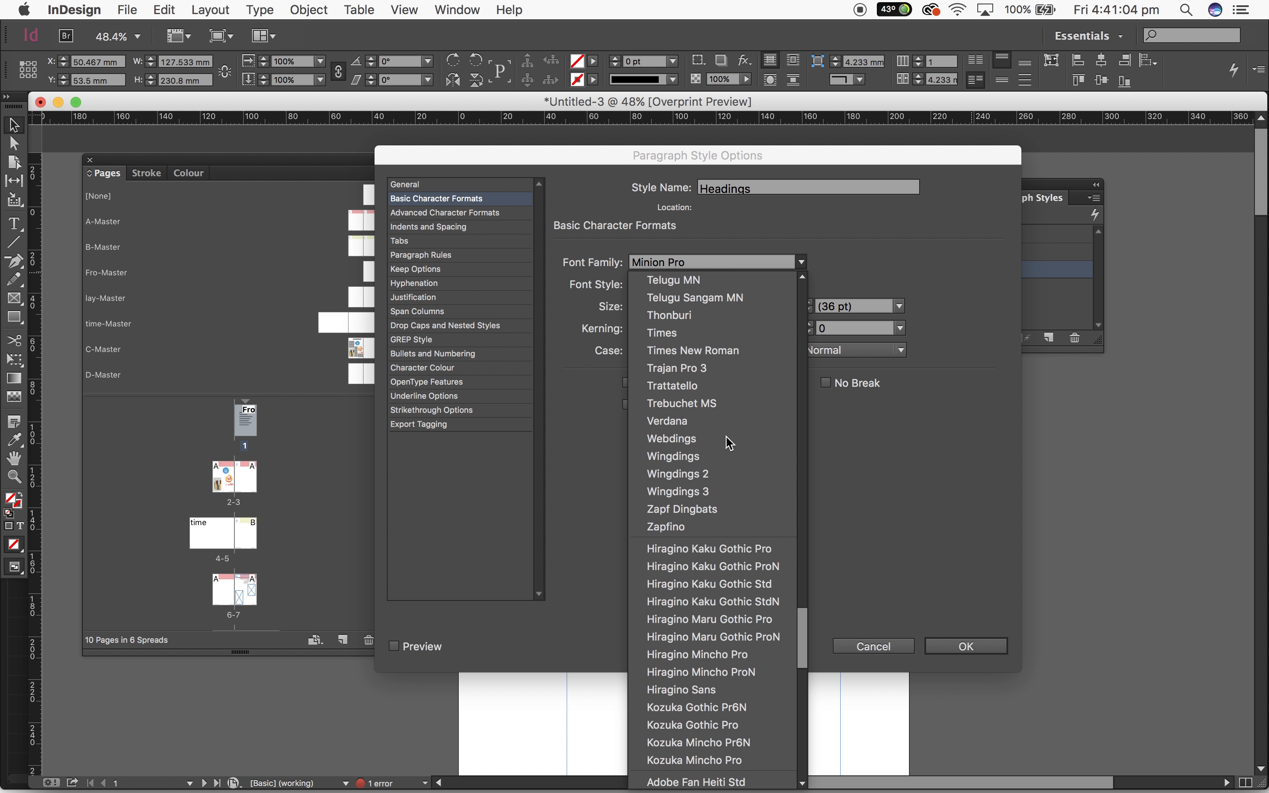
left_click(711, 350)
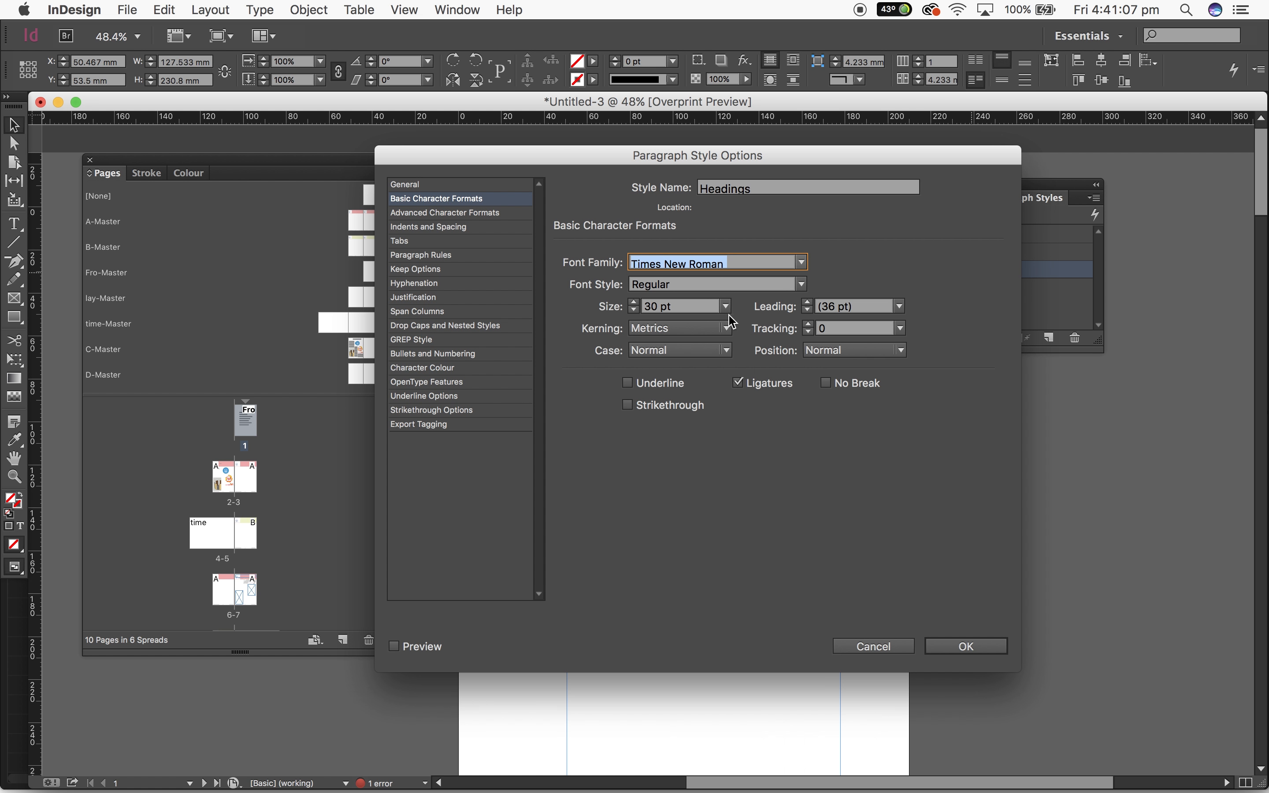
left_click(728, 286)
left_click(802, 284)
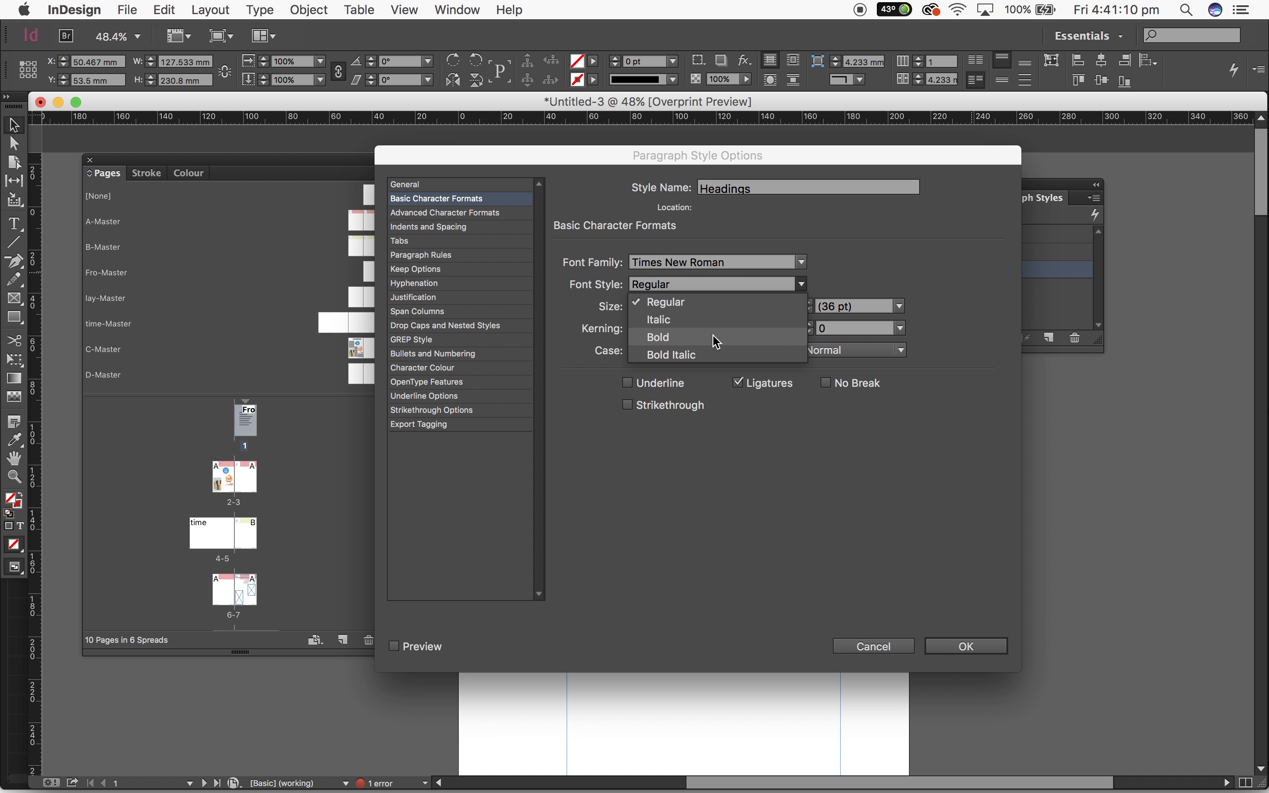
left_click(716, 338)
left_click(967, 647)
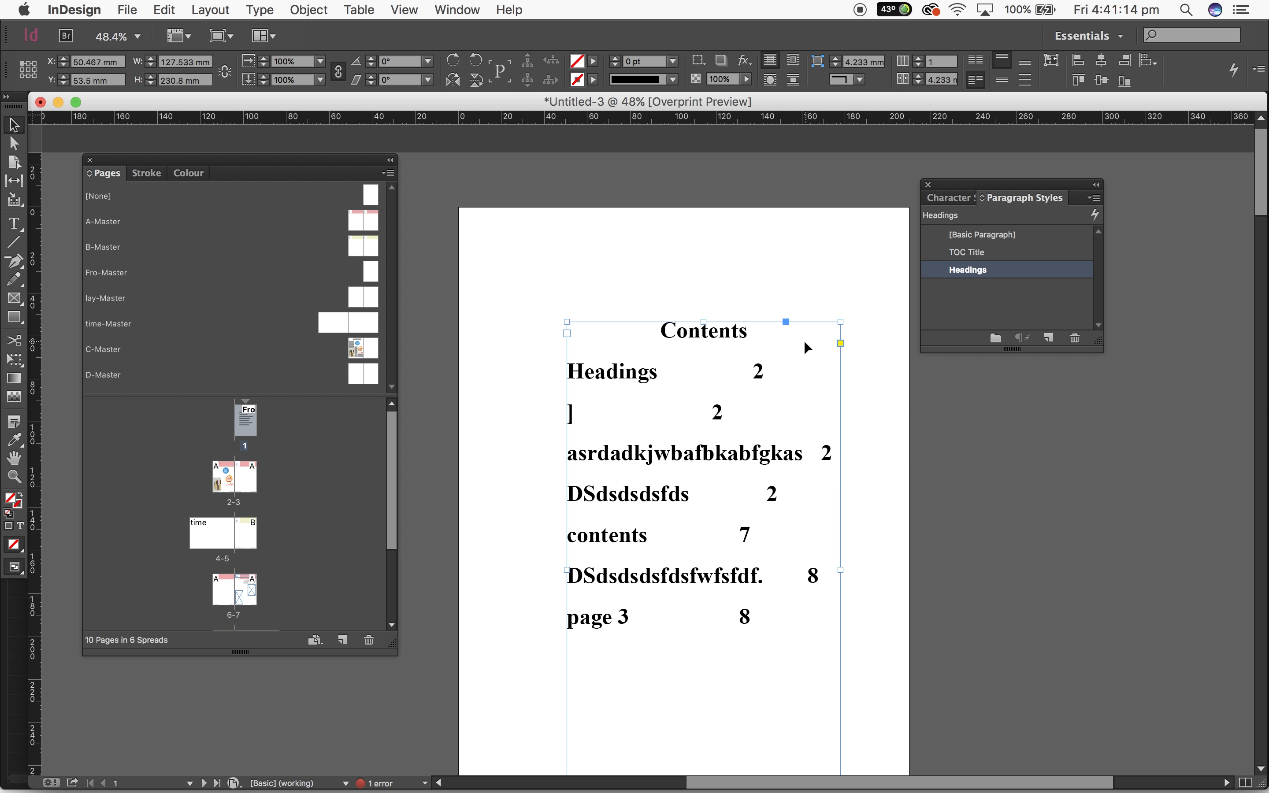
Compare the TOC Title, [Basic Paragraph] and edited Headings styles on the Contents text frame
left_click(980, 253)
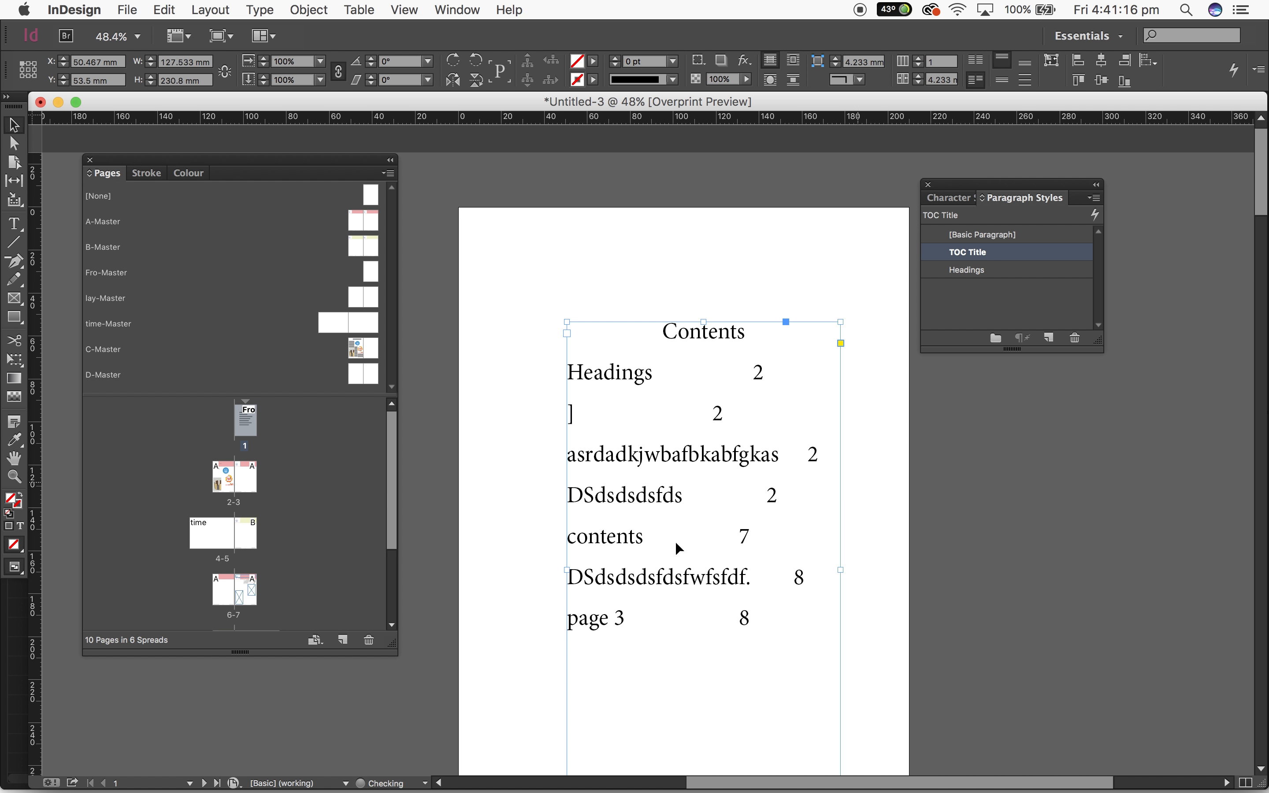
left_click(987, 239)
left_click(980, 270)
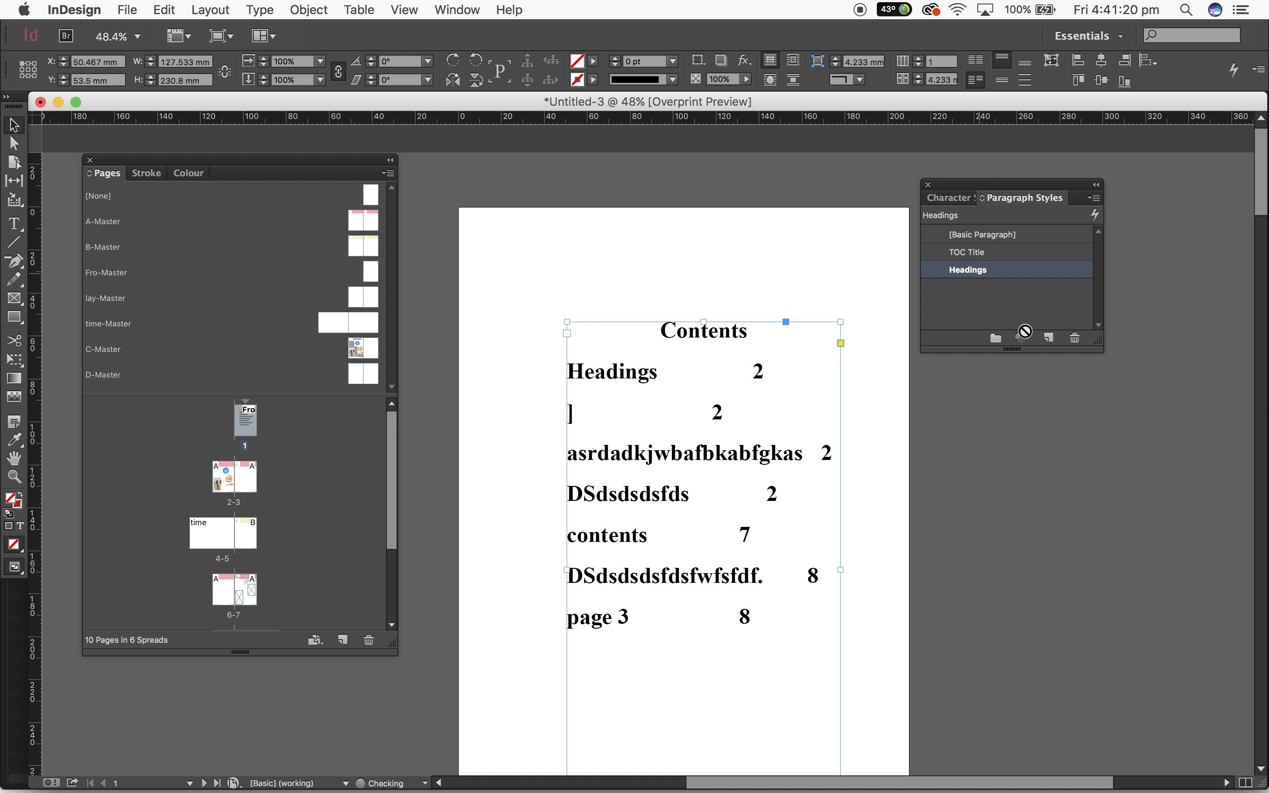
Apply the Headings paragraph style to the "DSdsdsdsfds" text frame in the page 2 header
left_click(1026, 430)
scroll(1028, 431, "down", 15)
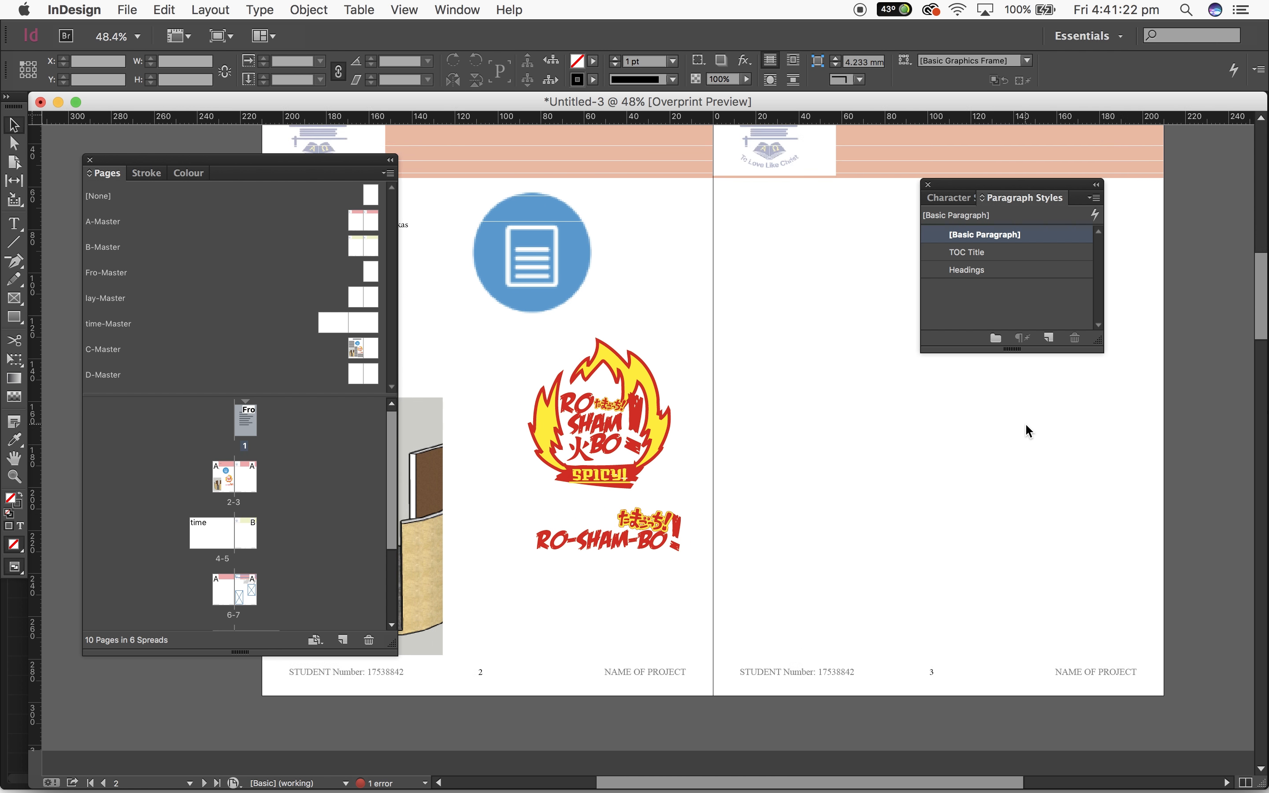
scroll(1027, 430, "up", 5)
scroll(1027, 430, "left", 2)
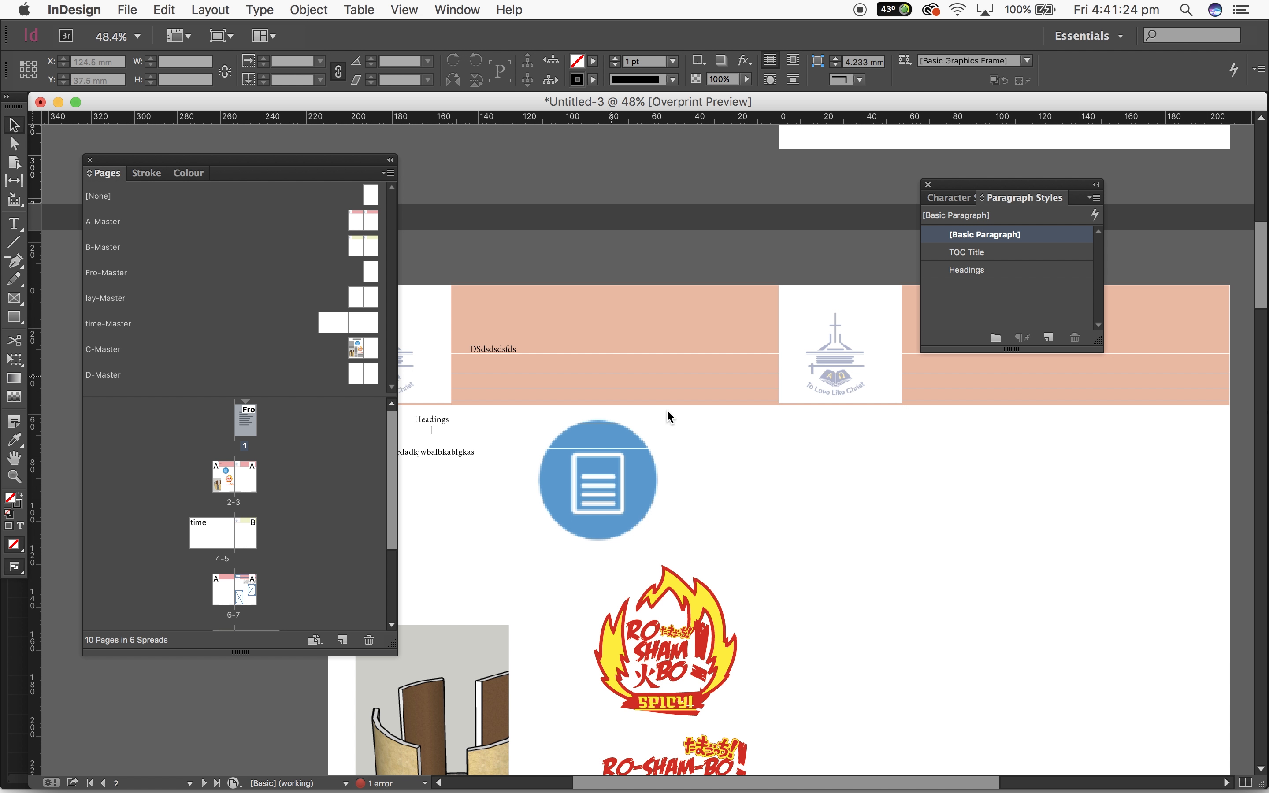
left_click(505, 352)
left_click(997, 272)
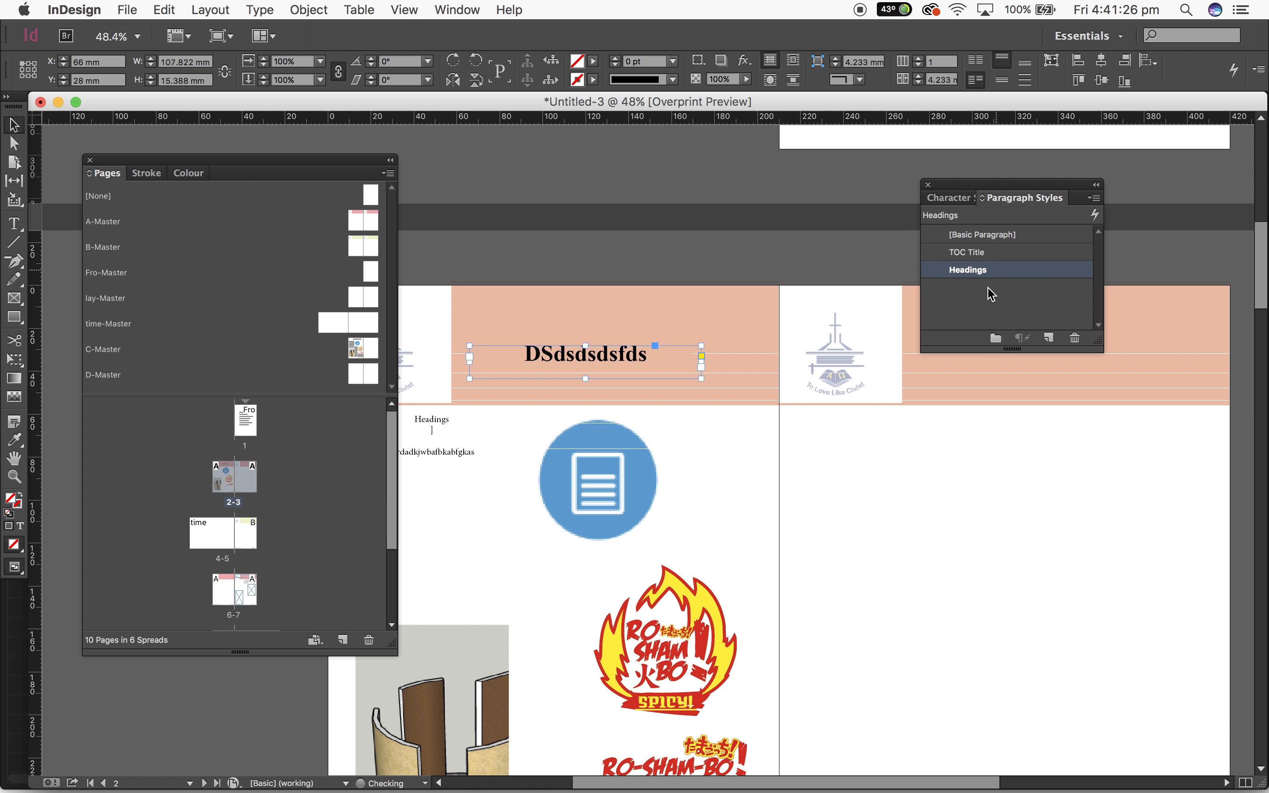
Apply the Headings paragraph style to the "DSdsdsdsfdsfwfsfdf." text frame in the page 8 header
left_click(873, 463)
scroll(873, 463, "down", 15)
scroll(873, 463, "right", 2)
scroll(872, 463, "down", 15)
scroll(872, 463, "left", 2)
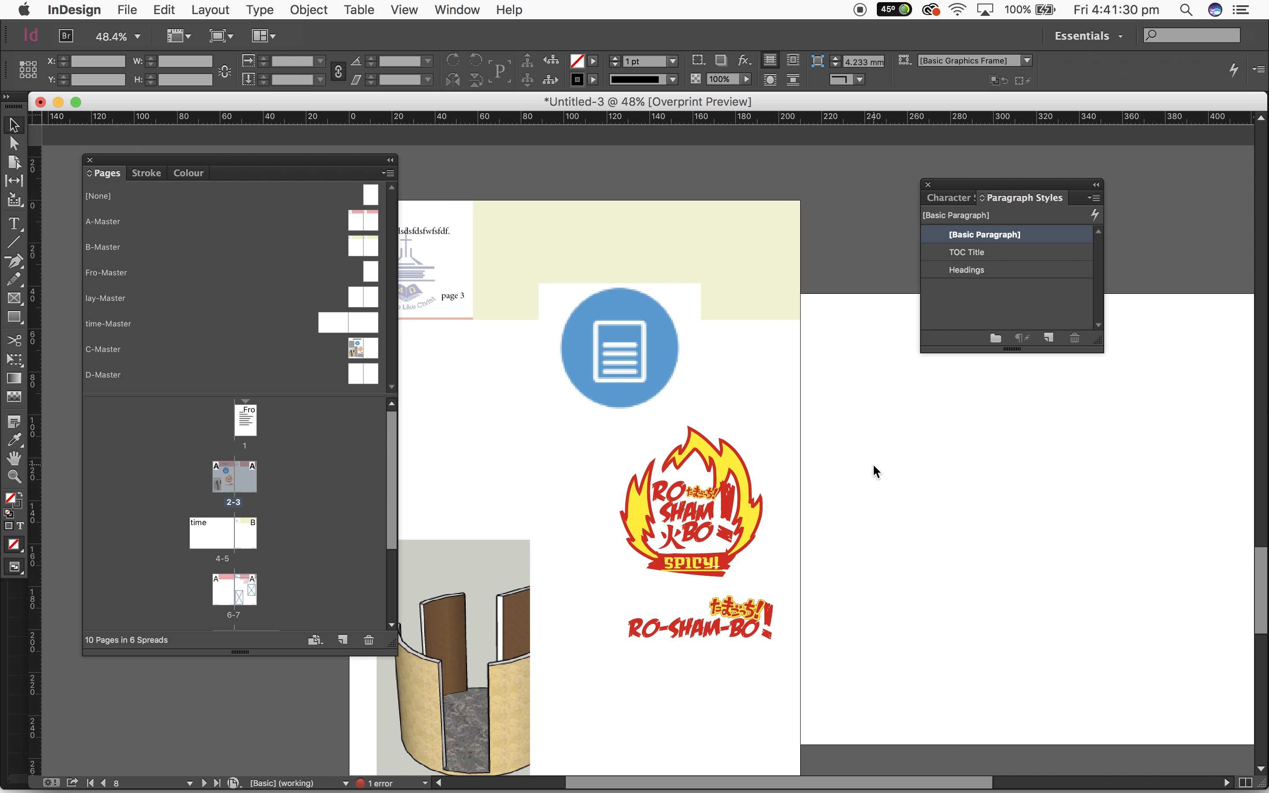
scroll(872, 463, "down", 4)
scroll(873, 463, "up", 12)
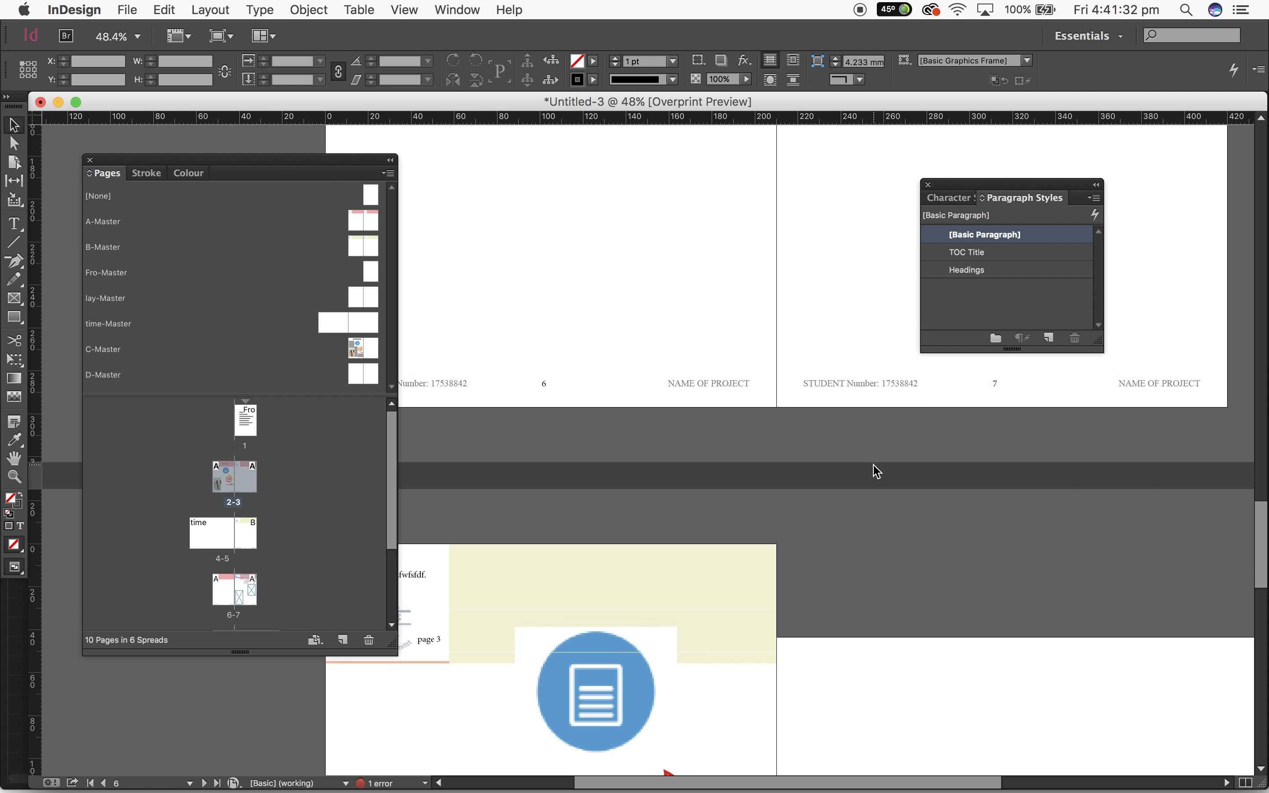
scroll(877, 471, "down", 3)
scroll(877, 471, "left", 1)
left_click(13, 223)
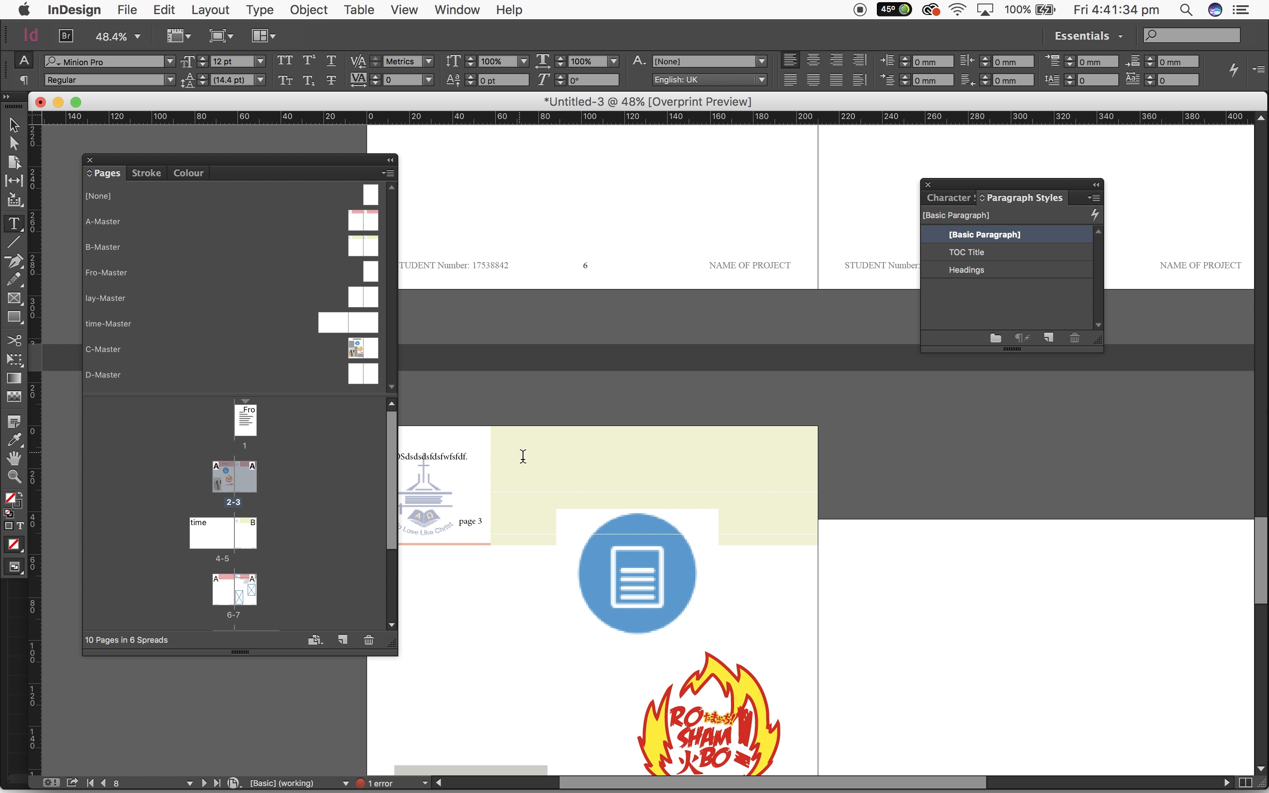
left_click(671, 501)
left_click_drag(545, 473, 725, 522)
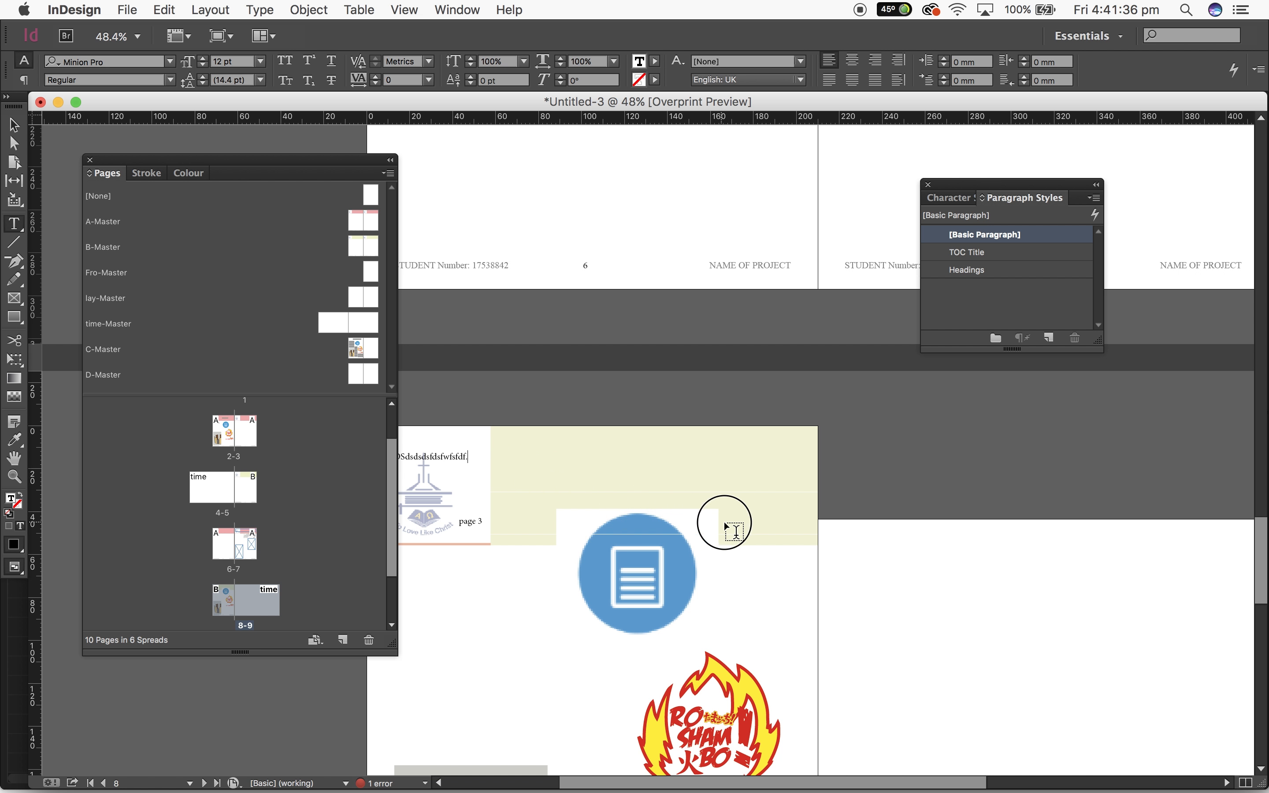
scroll(201, 462, "down", 2)
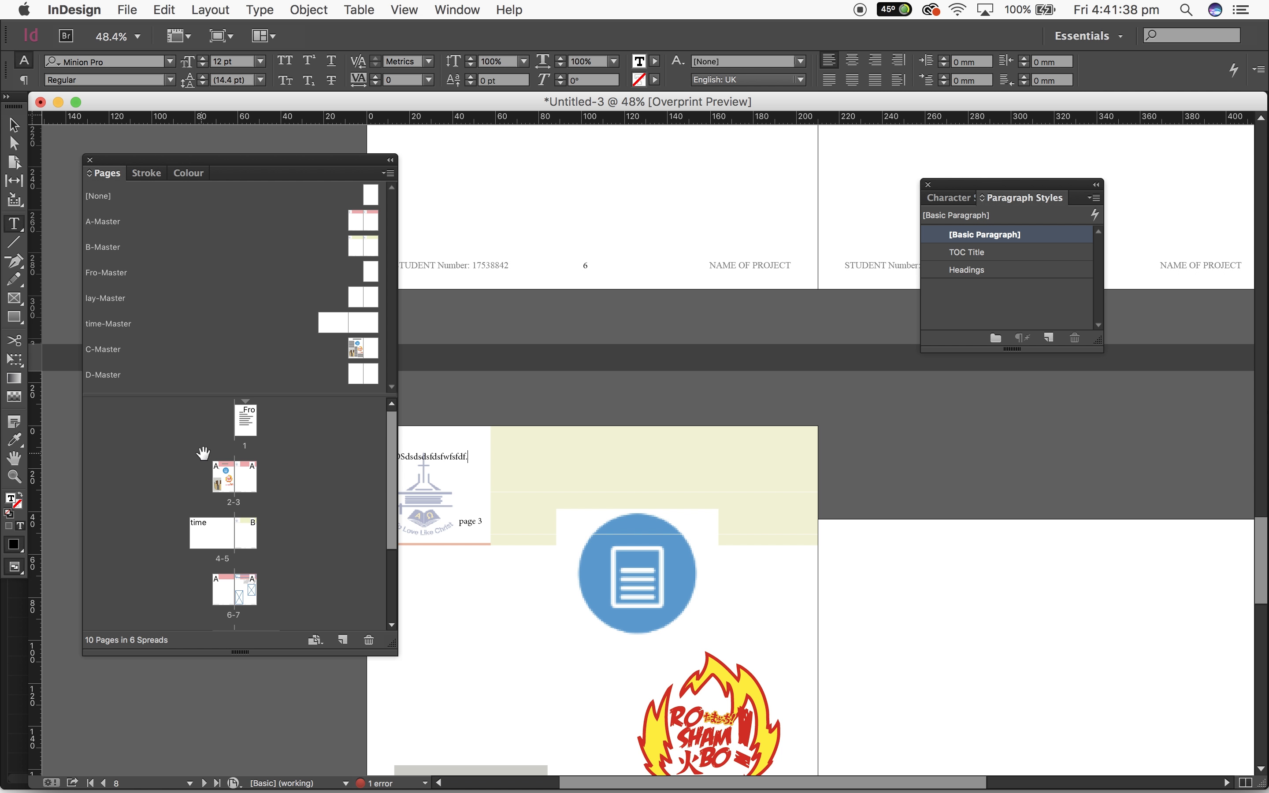
double_click(223, 532)
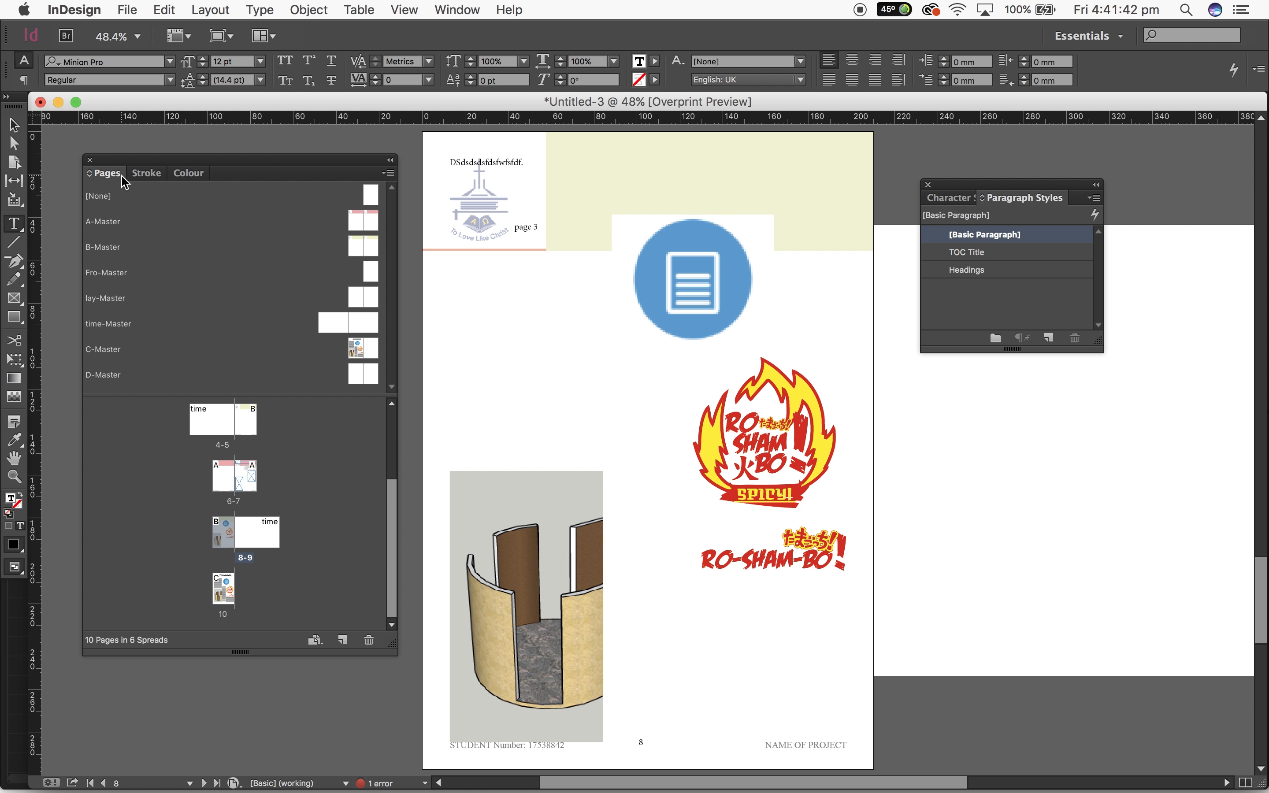
left_click(14, 125)
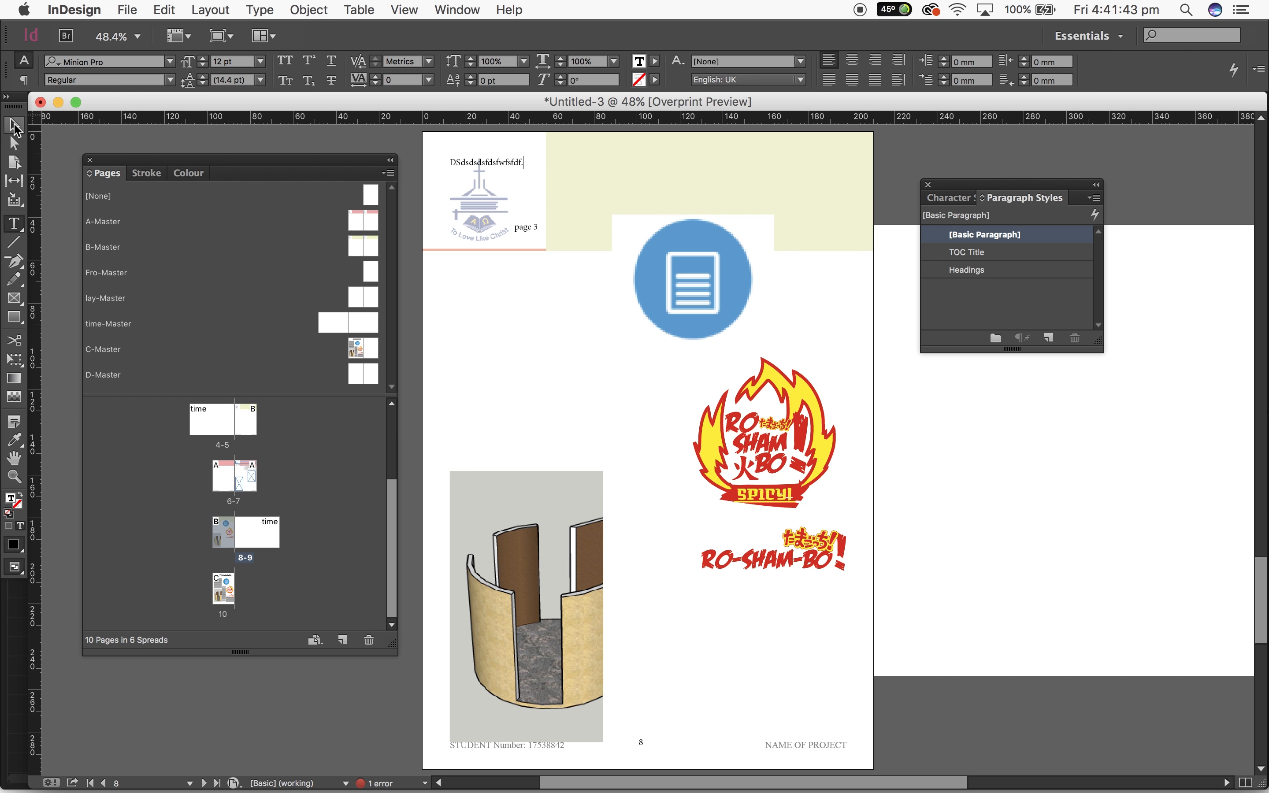
left_click(989, 271)
left_click(900, 404)
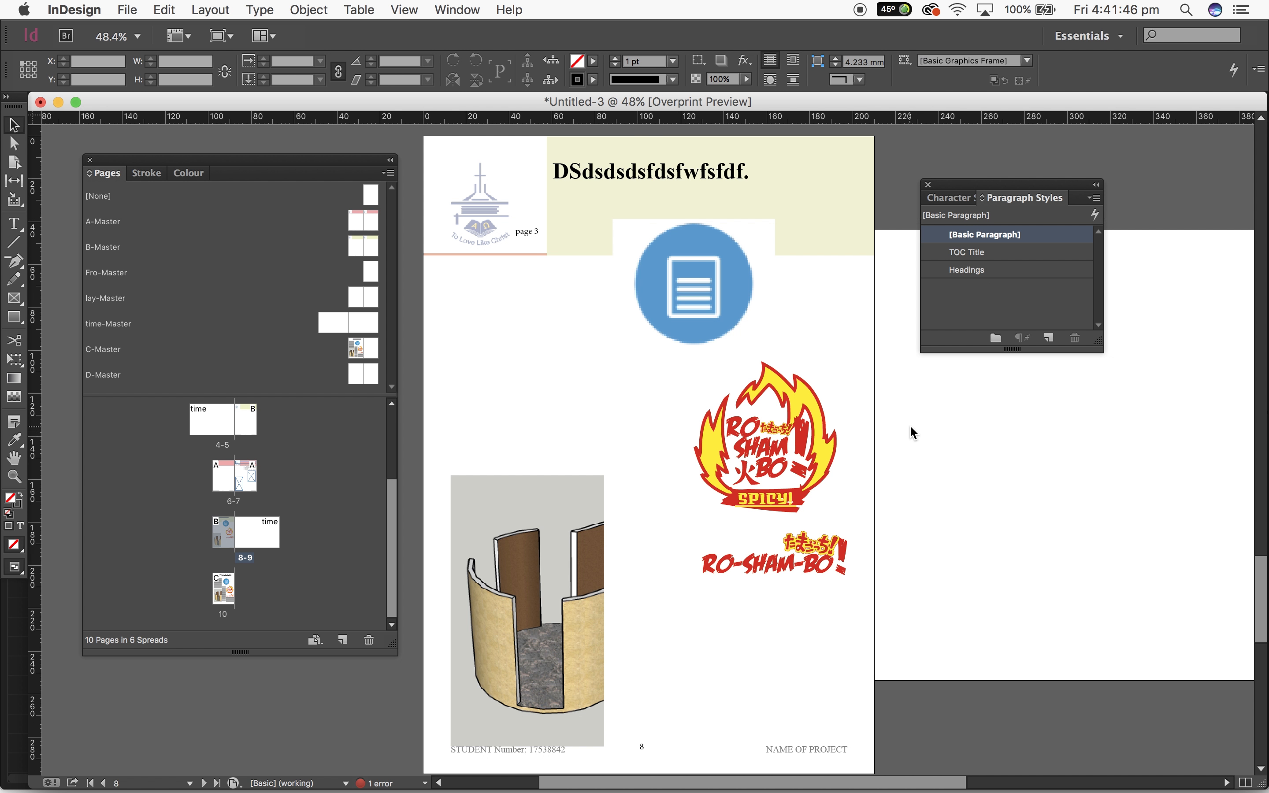
Delete the existing table of contents frame from page 1
scroll(910, 424, "up", 20)
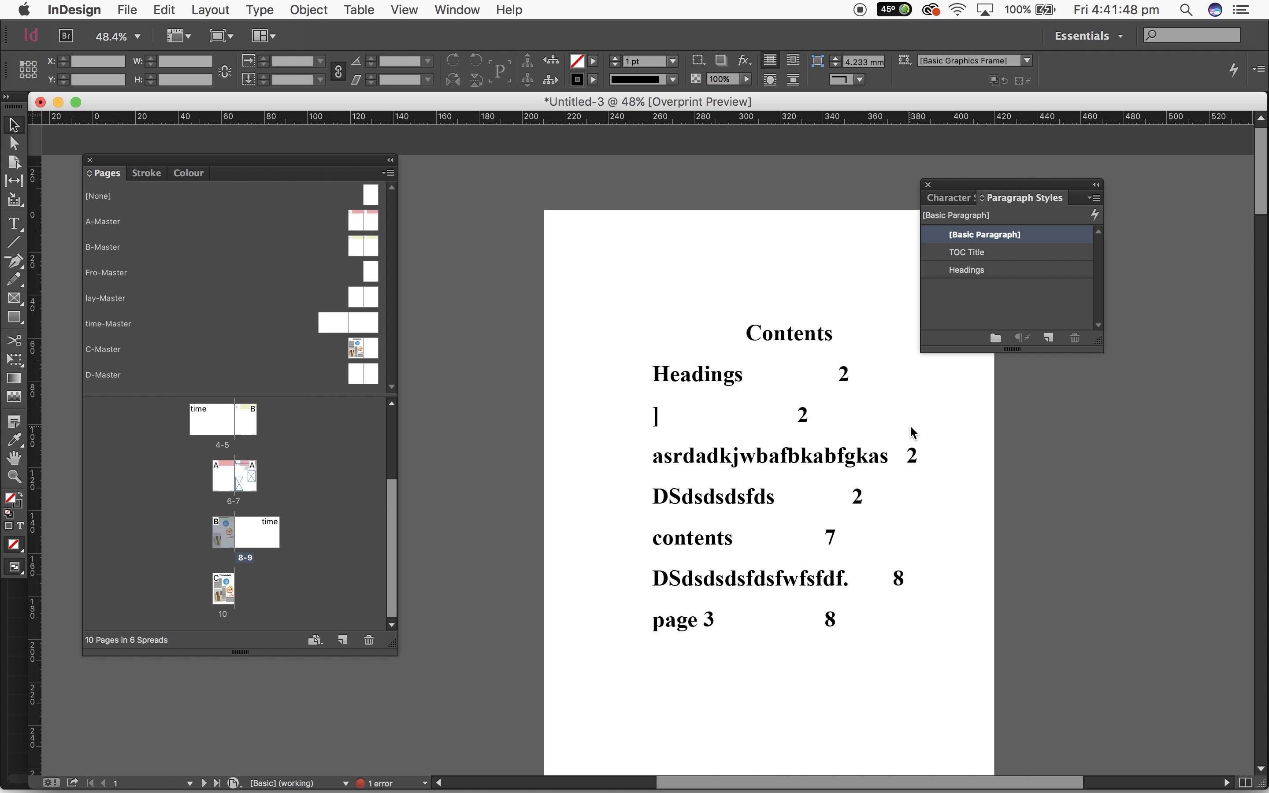
left_click(756, 372)
key("Delete")
Set up a new table of contents titled Contents that includes the Headings style instead of [Basic Paragraph]
left_click(233, 9)
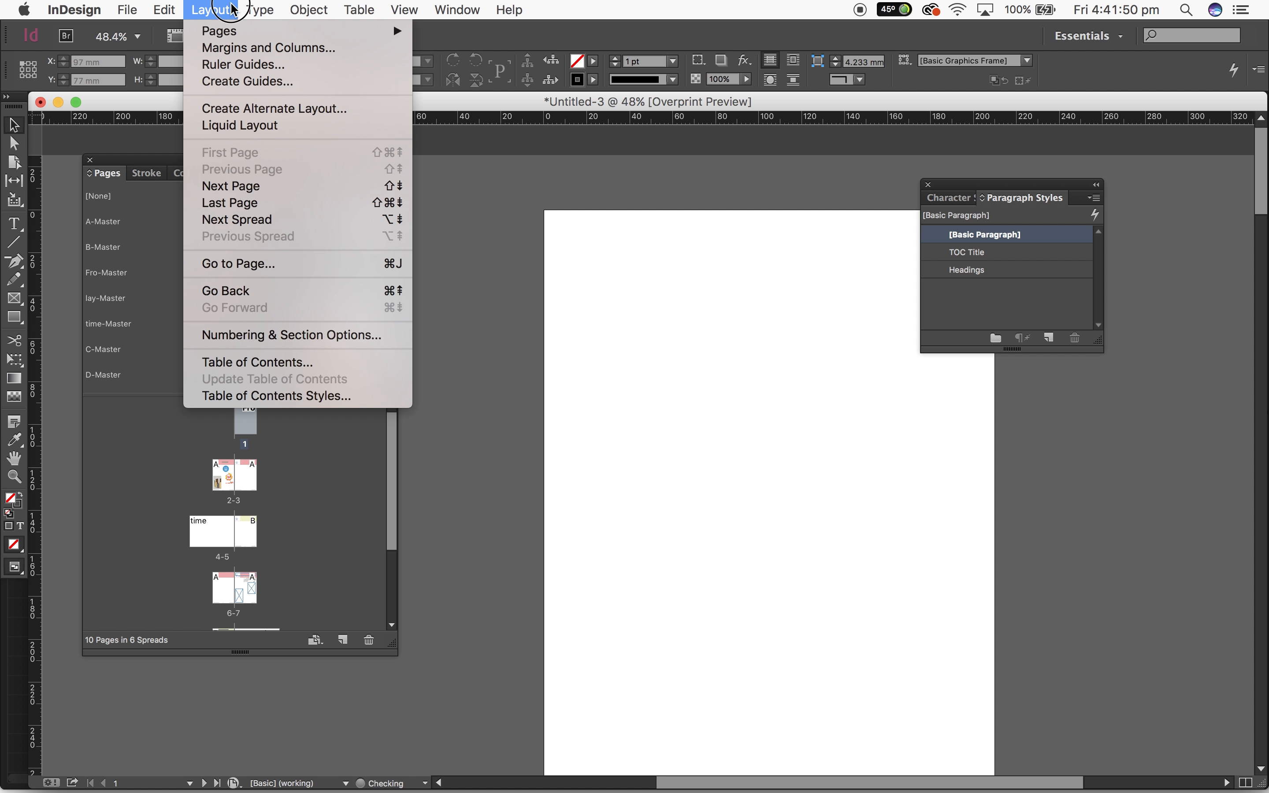
left_click(367, 362)
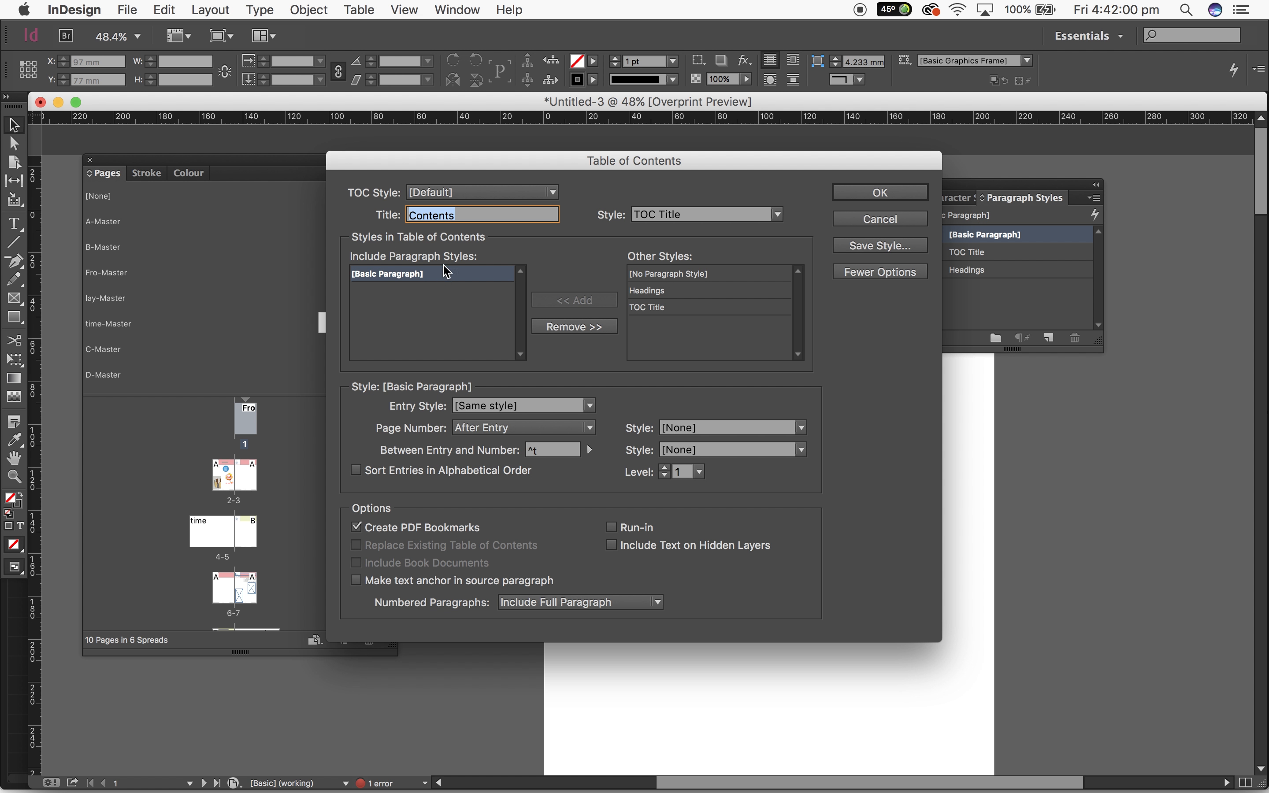
left_click(412, 278)
left_click(585, 327)
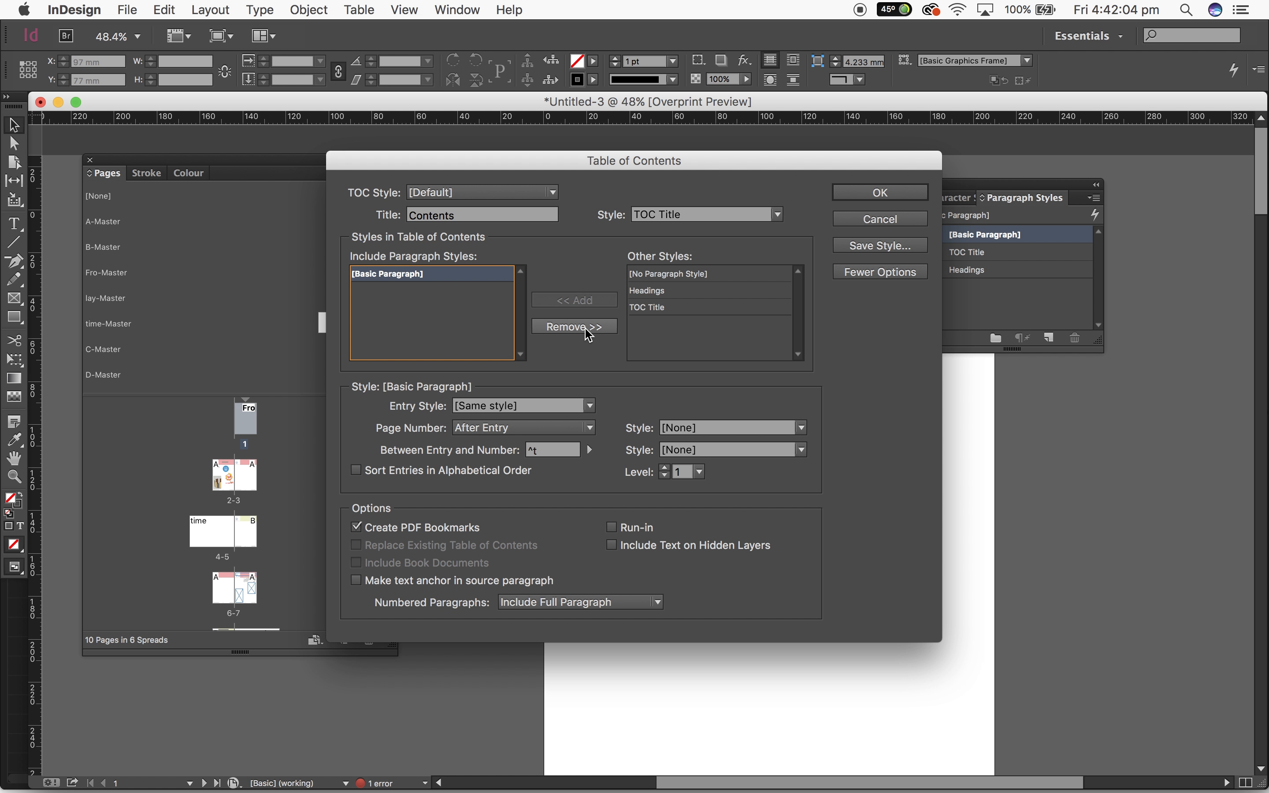
left_click(689, 292)
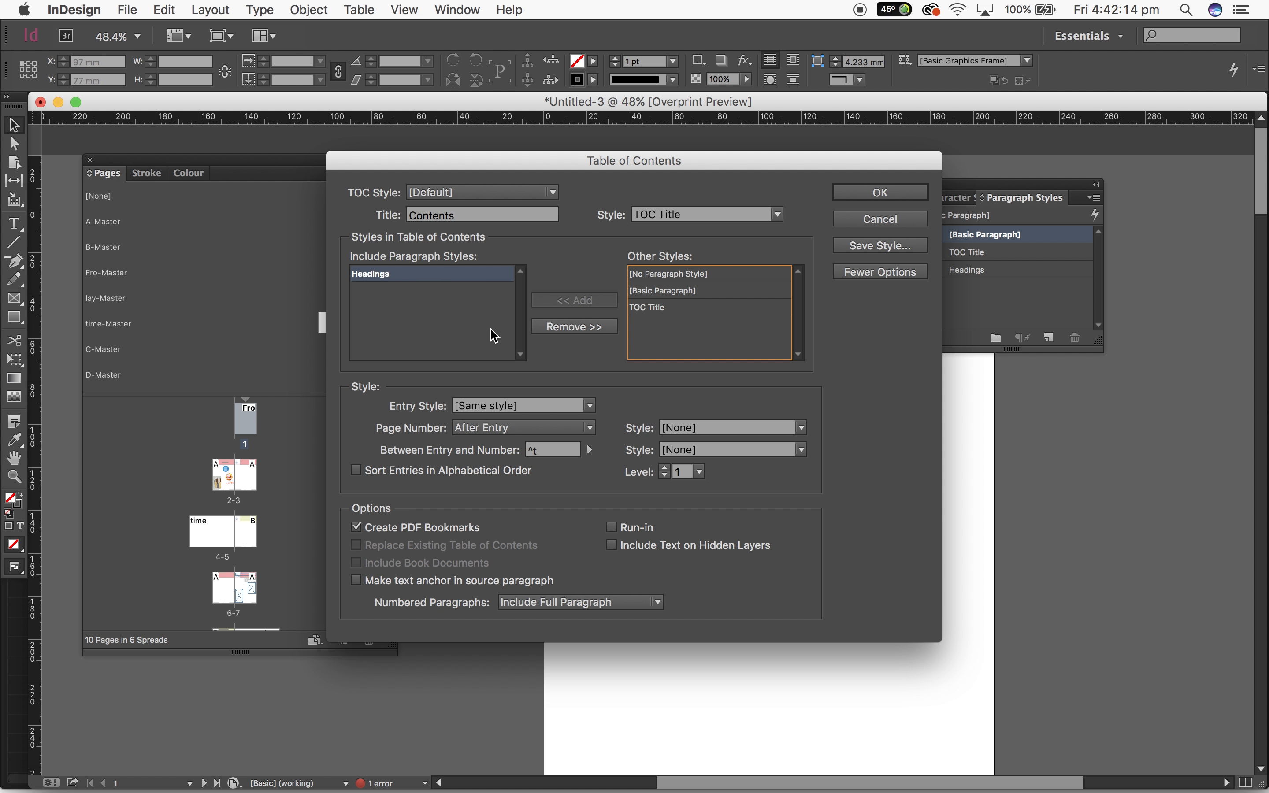
Examine the page number placement and page number style options for Headings entries in the table of contents
left_click(517, 428)
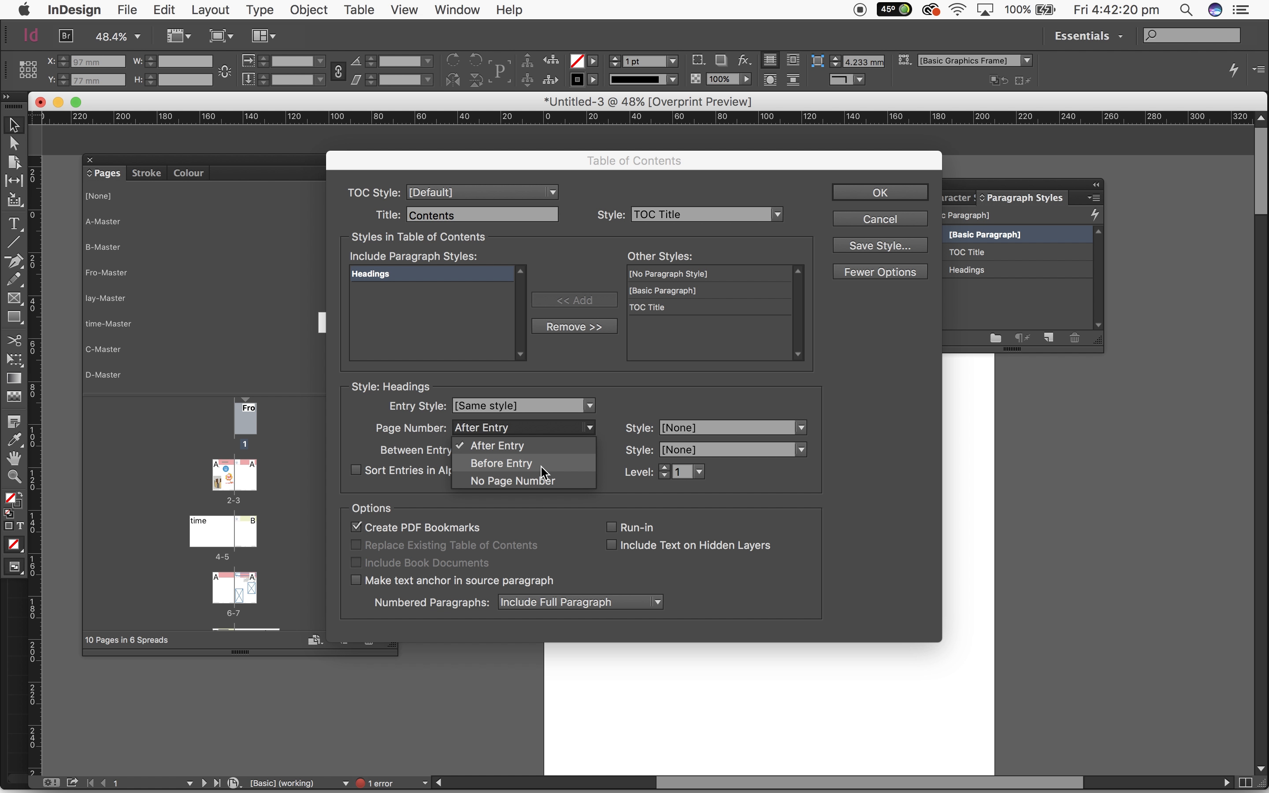
left_click(655, 414)
left_click(682, 429)
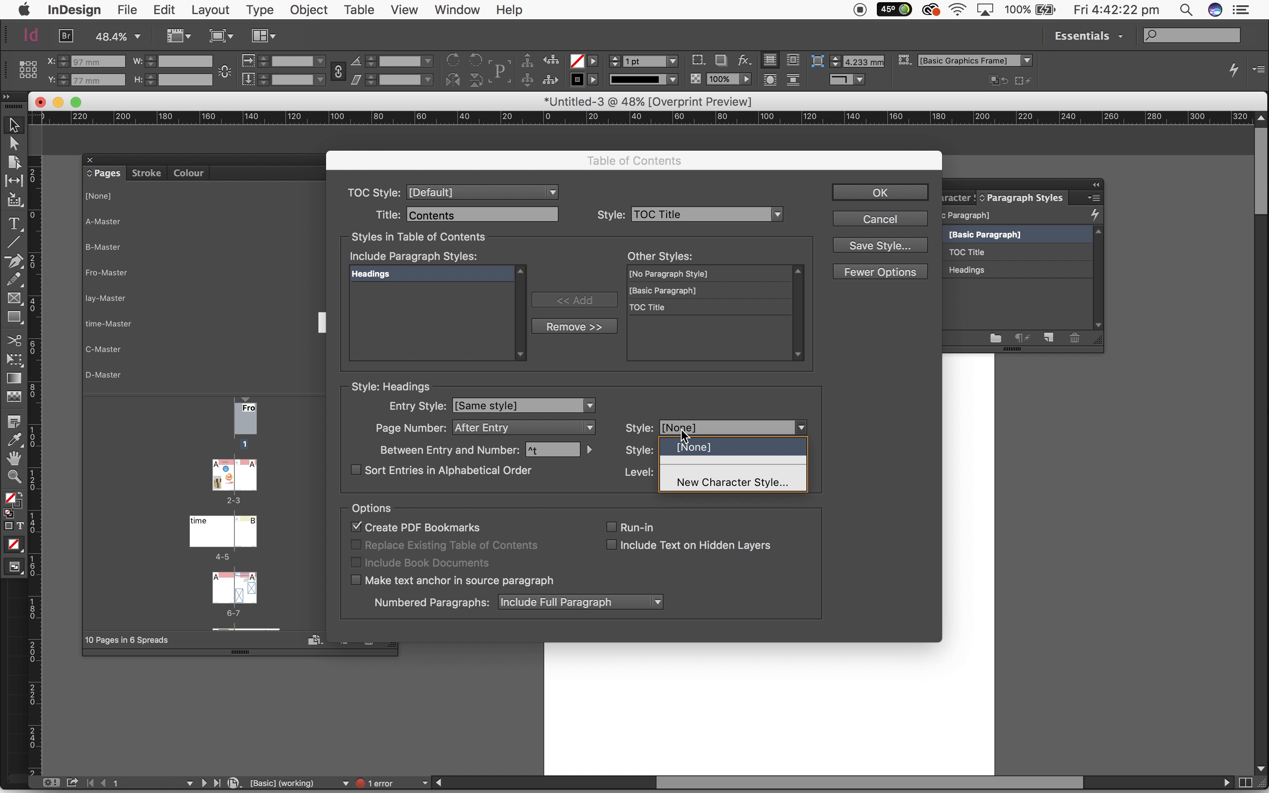
left_click(686, 407)
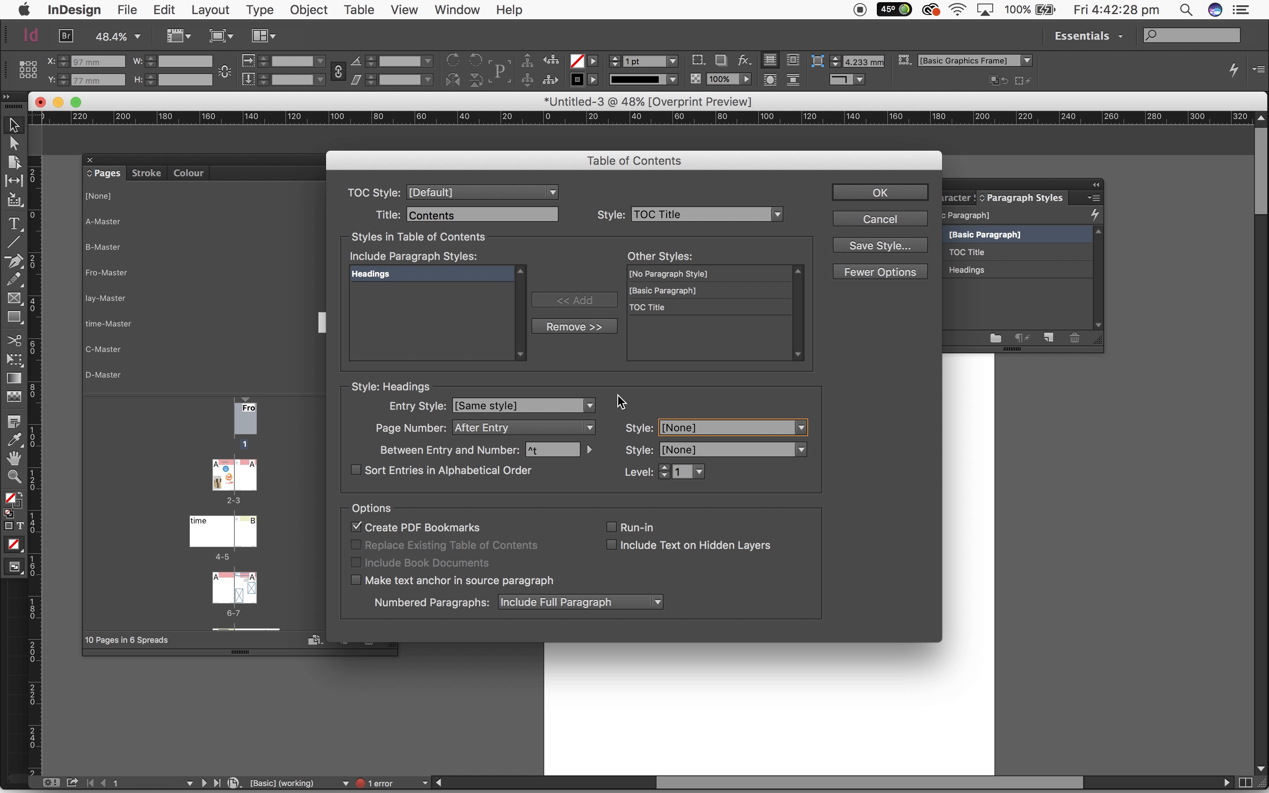
Generate and place the table of contents on page 1, about 136 mm wide, positioned at about X 16.5 mm, Y 29 mm
left_click(845, 200)
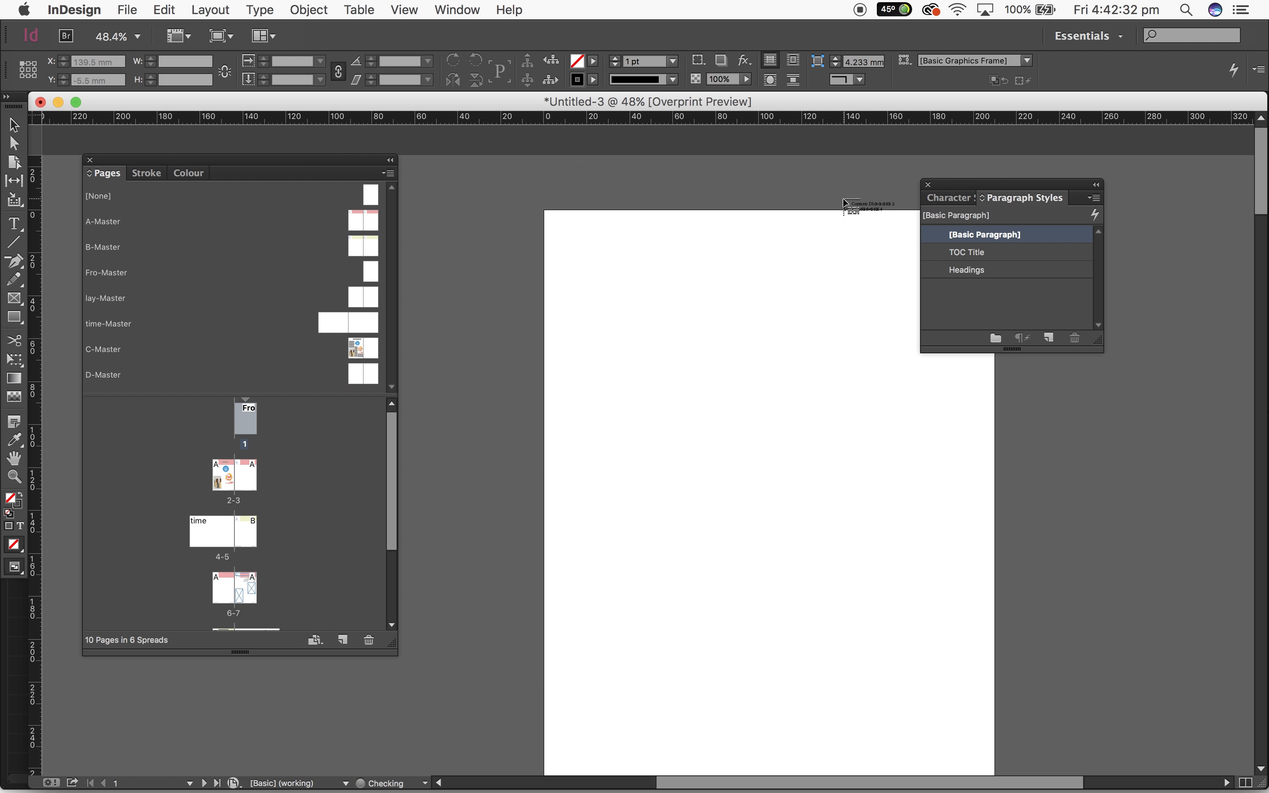
left_click(653, 297)
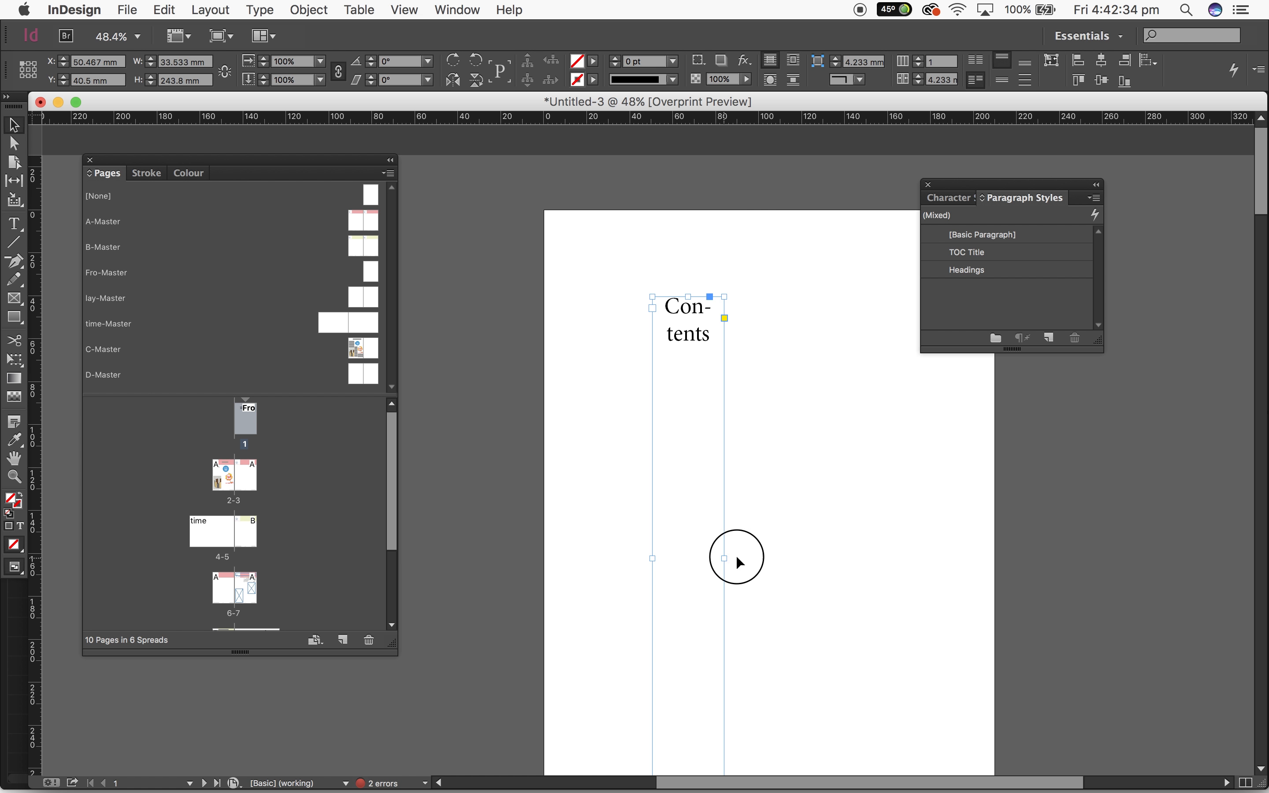
left_click_drag(737, 557, 944, 557)
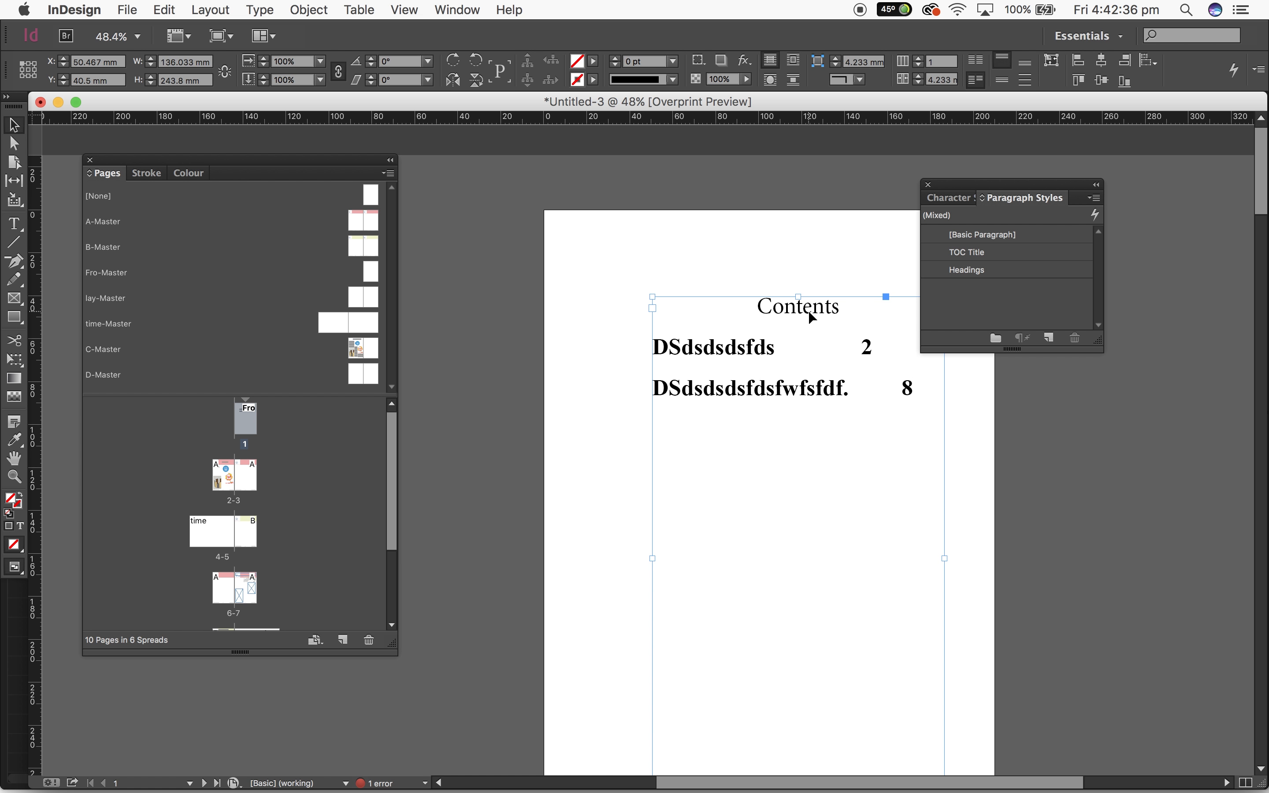
left_click_drag(809, 313, 736, 288)
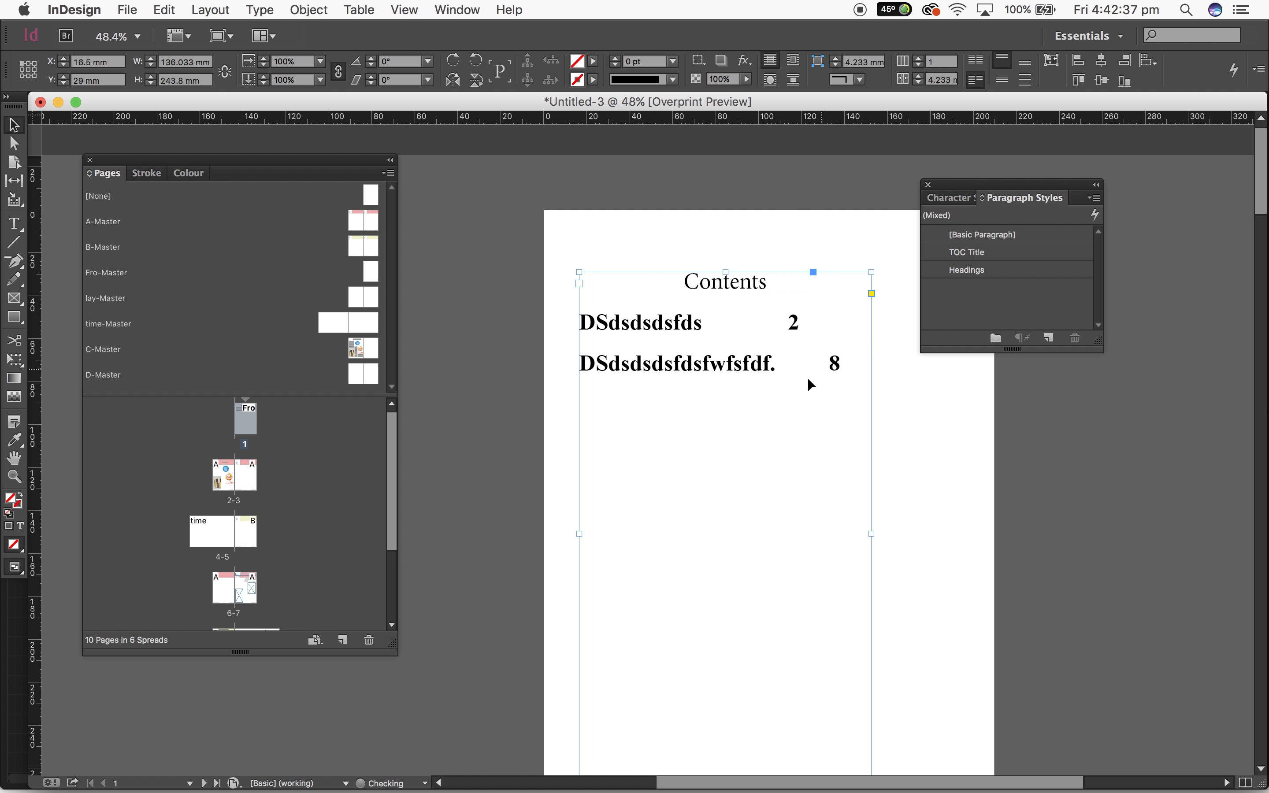
Set both table of contents entries to the Regular font style at 12 pt
double_click(838, 366)
left_click_drag(838, 366, 584, 324)
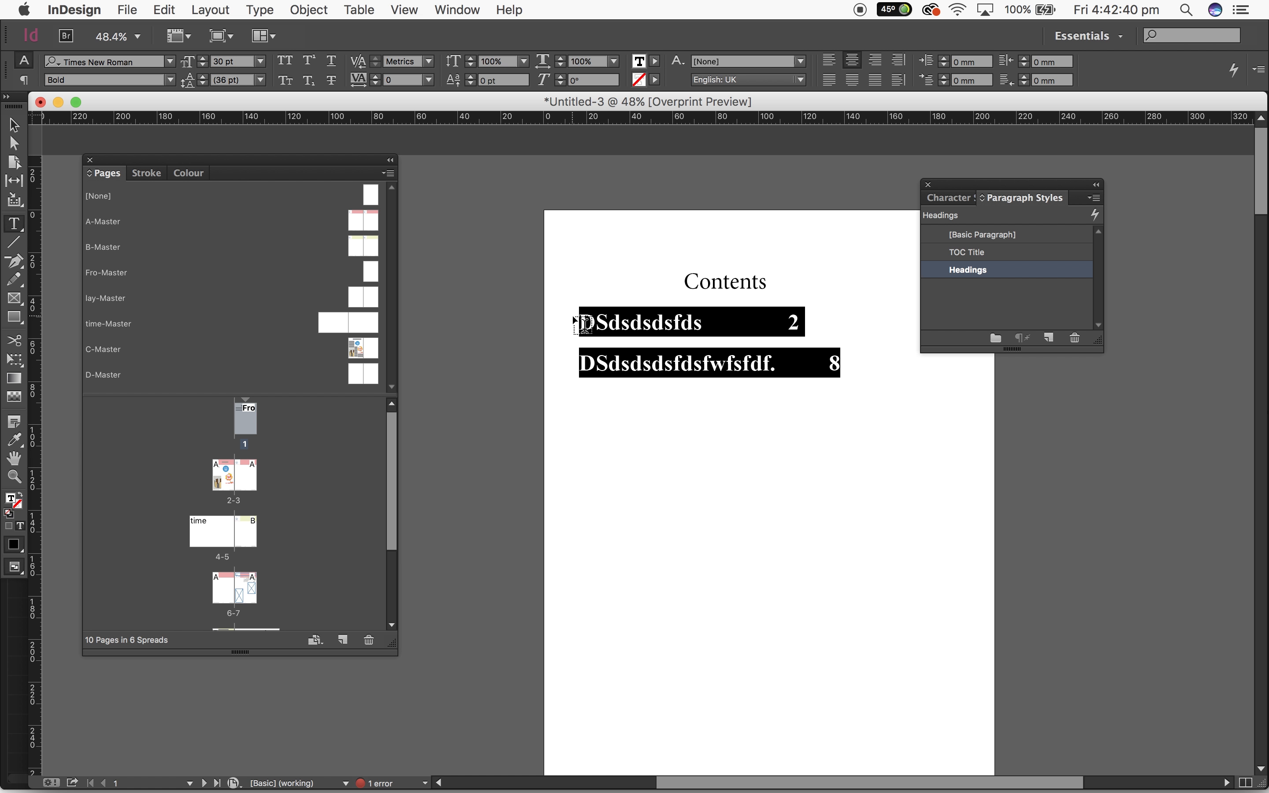
left_click(169, 82)
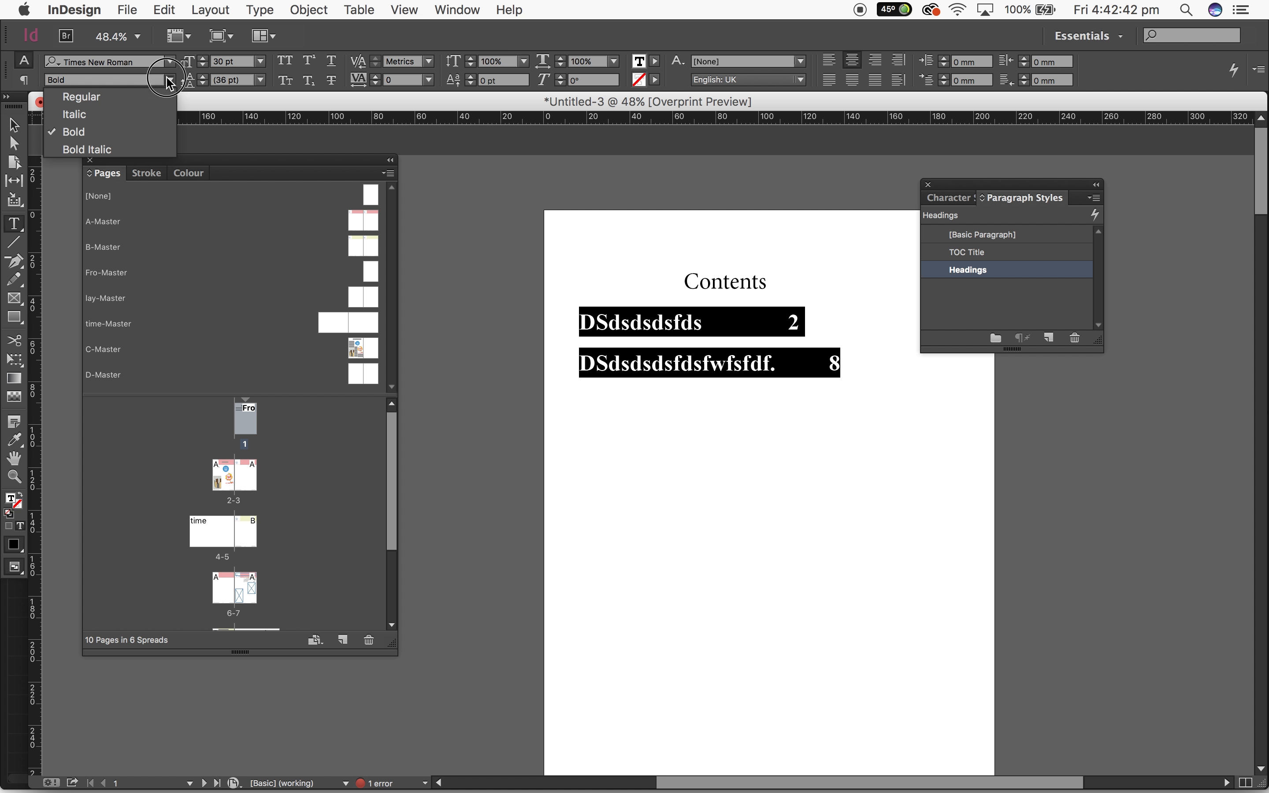
left_click(135, 97)
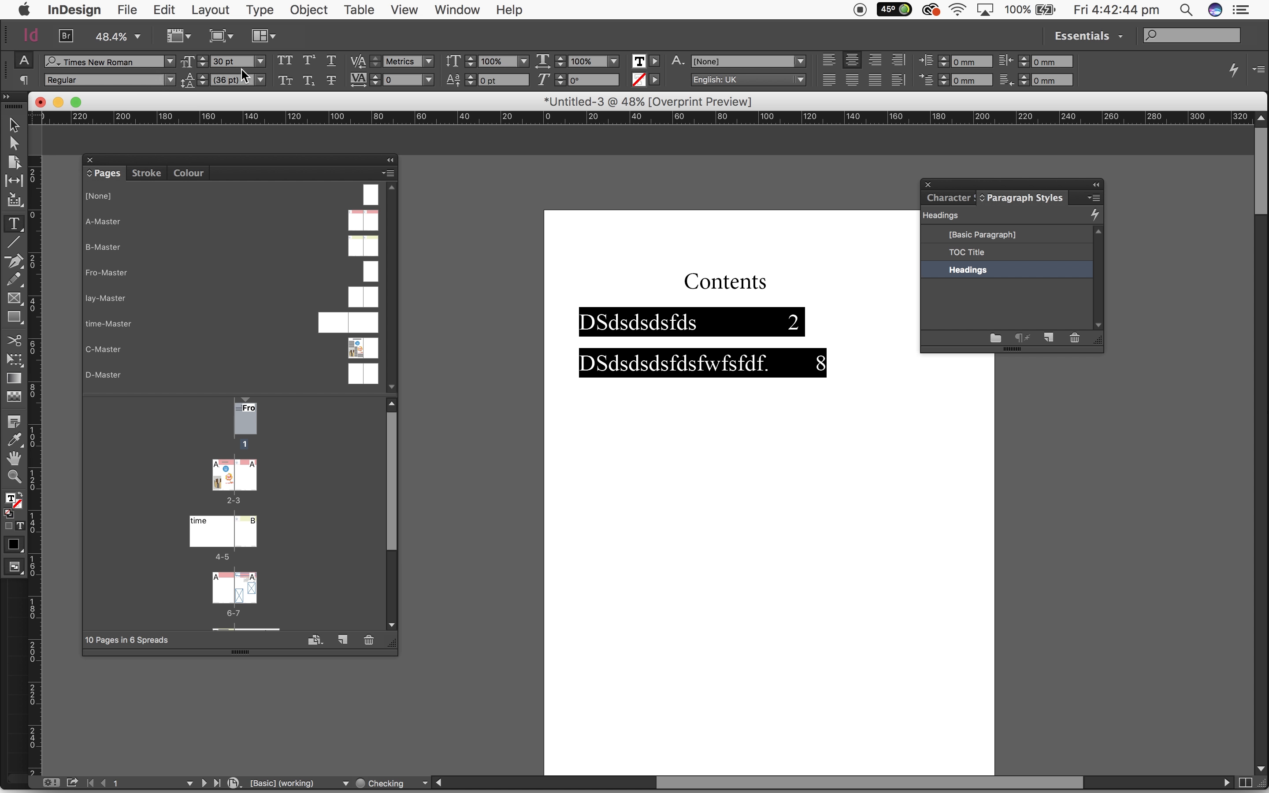
left_click(264, 65)
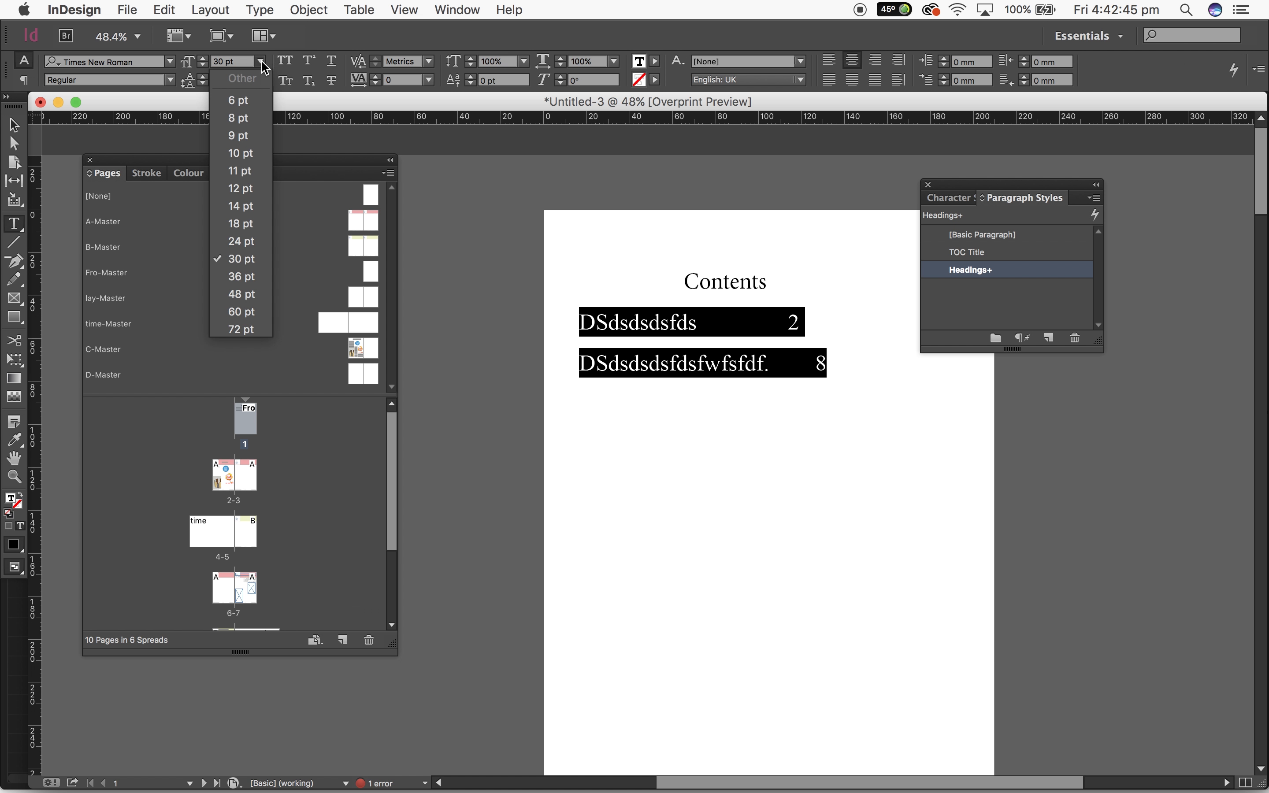
left_click(241, 188)
left_click(491, 337)
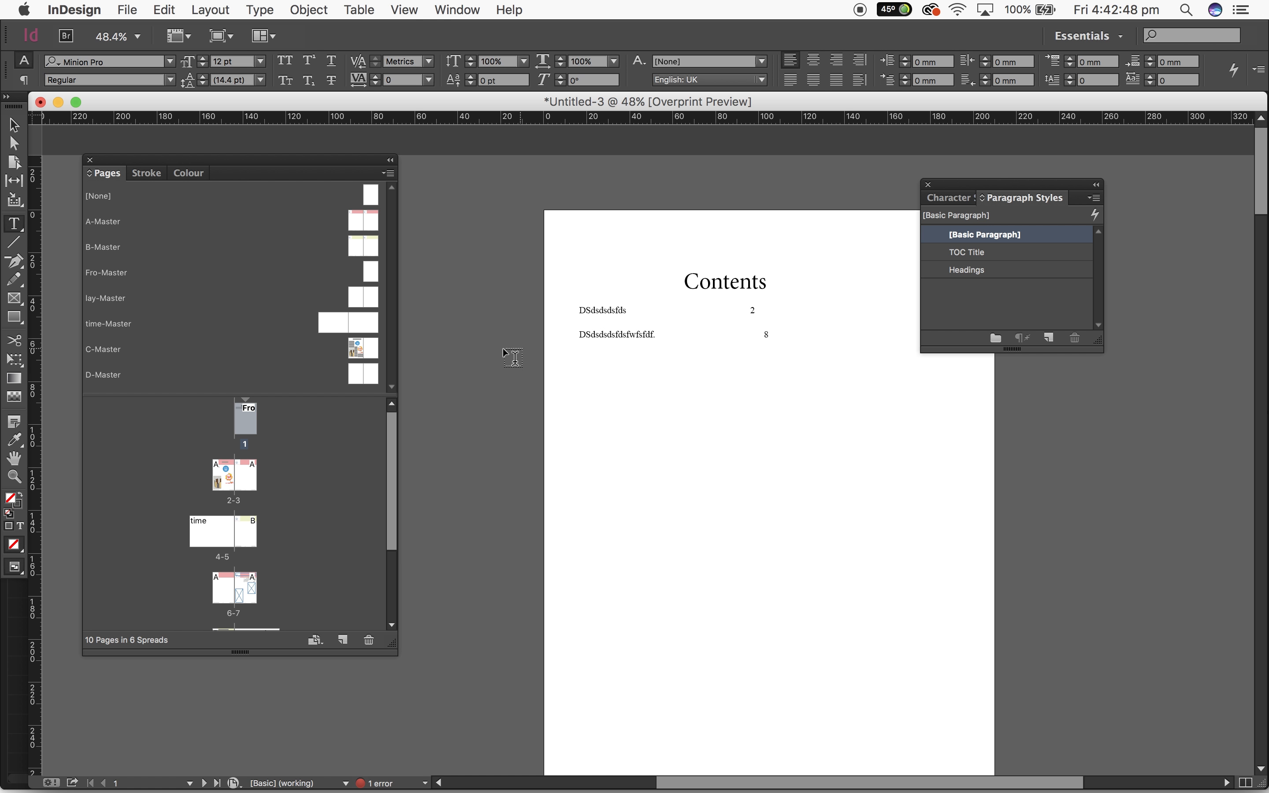
Move the table of contents frame on page 1 to about X 26.5 mm, Y 26.6 mm
left_click(14, 125)
left_click(709, 307)
mouse_move(710, 309)
left_mouse_down()
mouse_move(781, 334)
mouse_move(732, 304)
left_mouse_up()
Replace the paragraph break between the two contents entries with a forced line break, and remove the stray "a" after the first page number
double_click(781, 311)
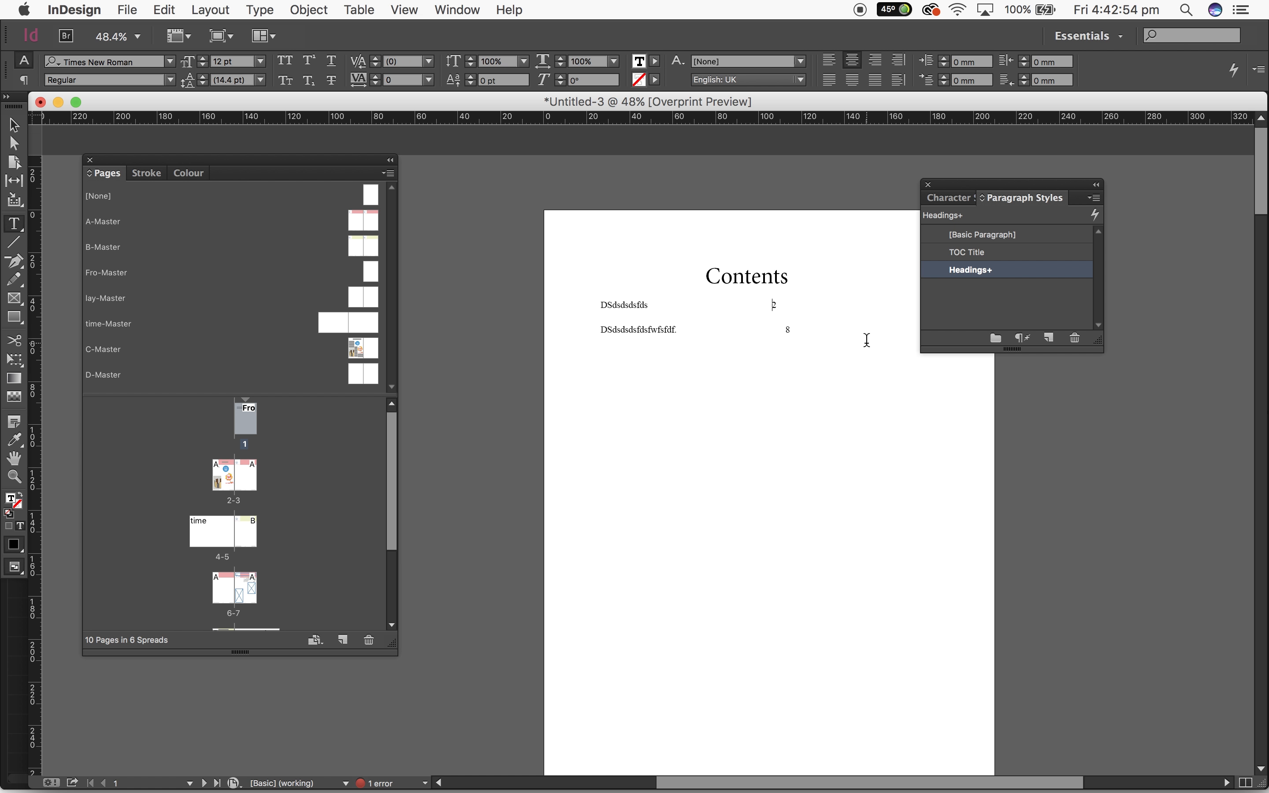
left_click(669, 352)
left_click(621, 326)
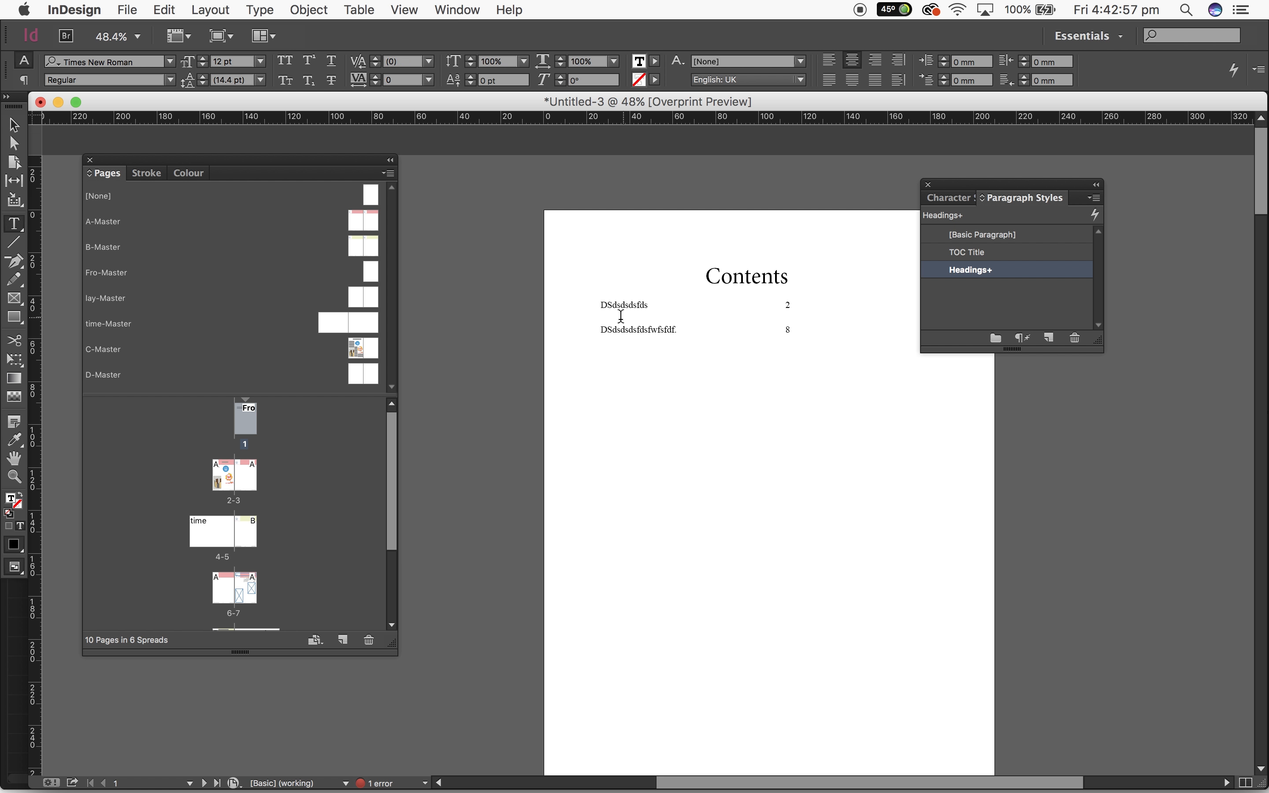
left_click(601, 329)
key("BackSpace")
type("a")
key("shift+Return")
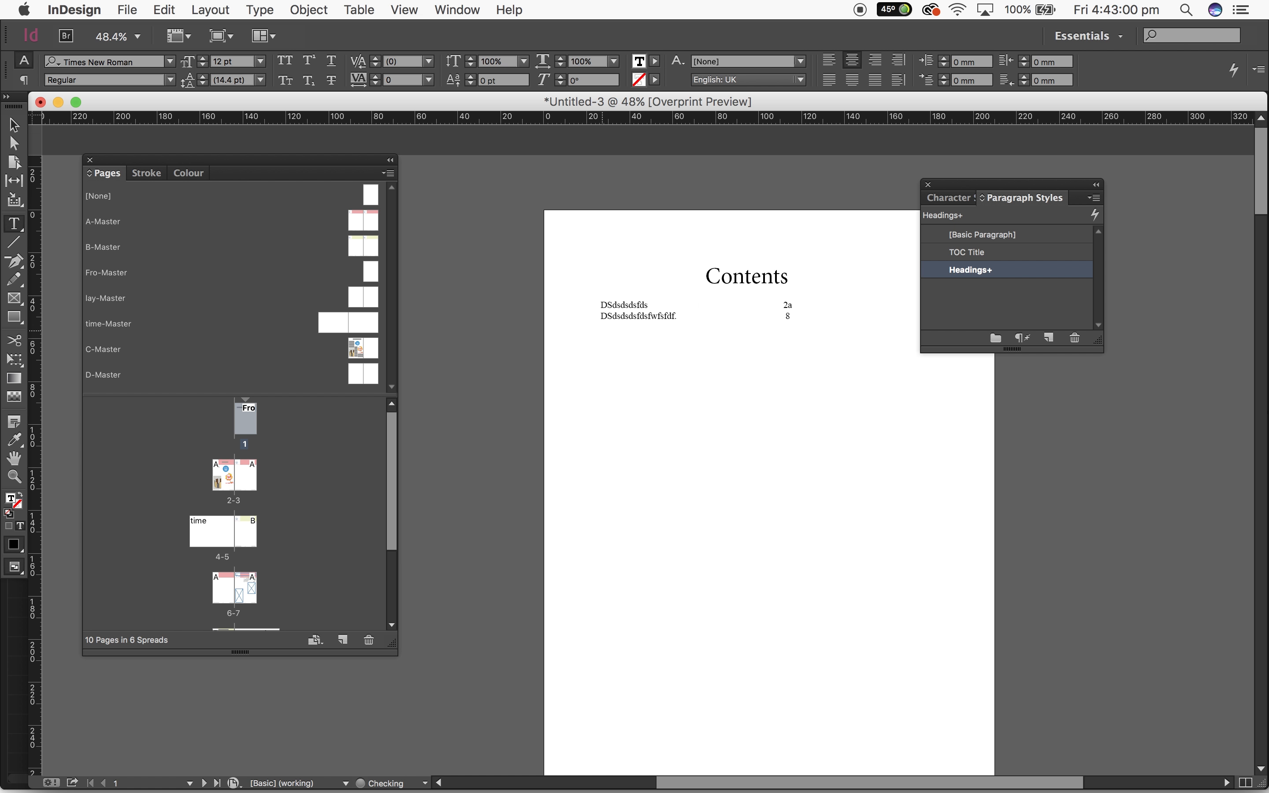
key("BackSpace")
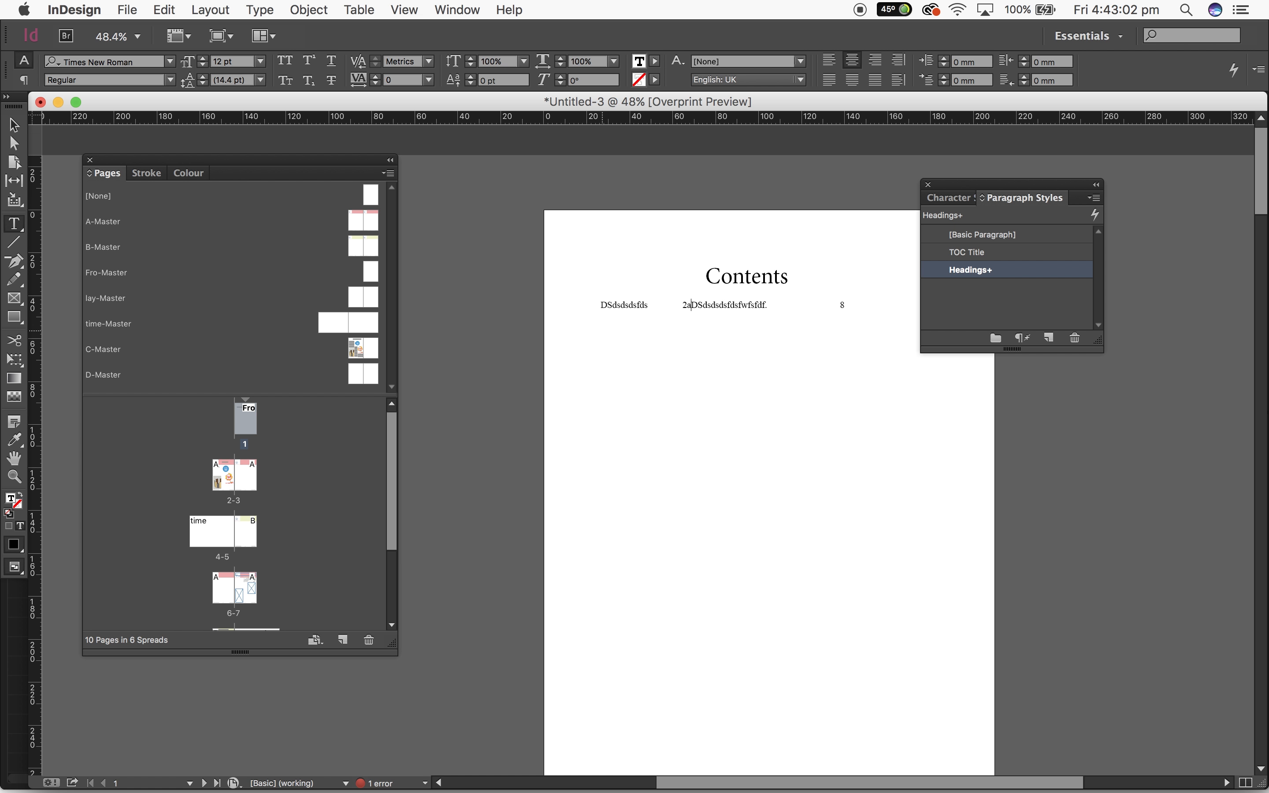
key("shift+Return")
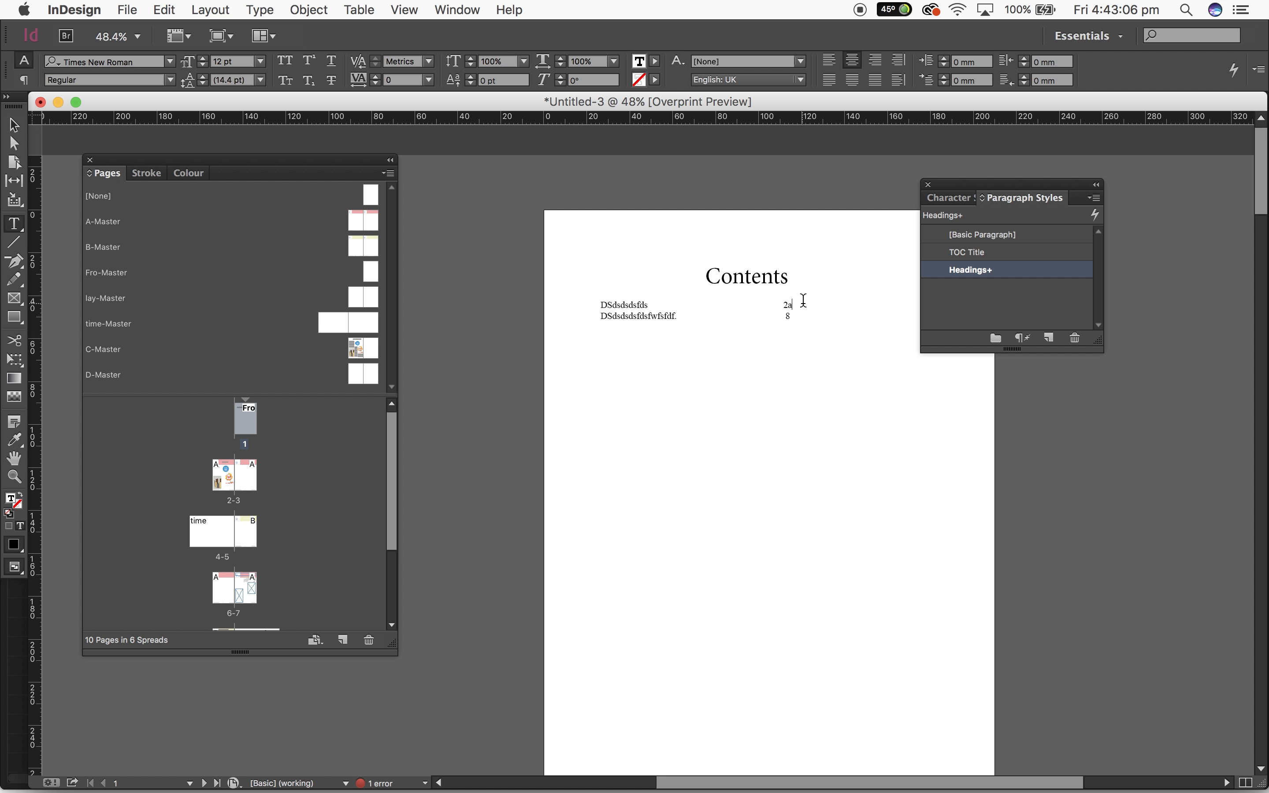
left_click(790, 310)
Add the sample lines "sfsdgsdgsdgdgsddfsfdsf" and "dgsdgsdgdgdsf" below the contents entries, separated by a line break, and delete them
type("sfsdgsdgsdgdgsddfsfdsf")
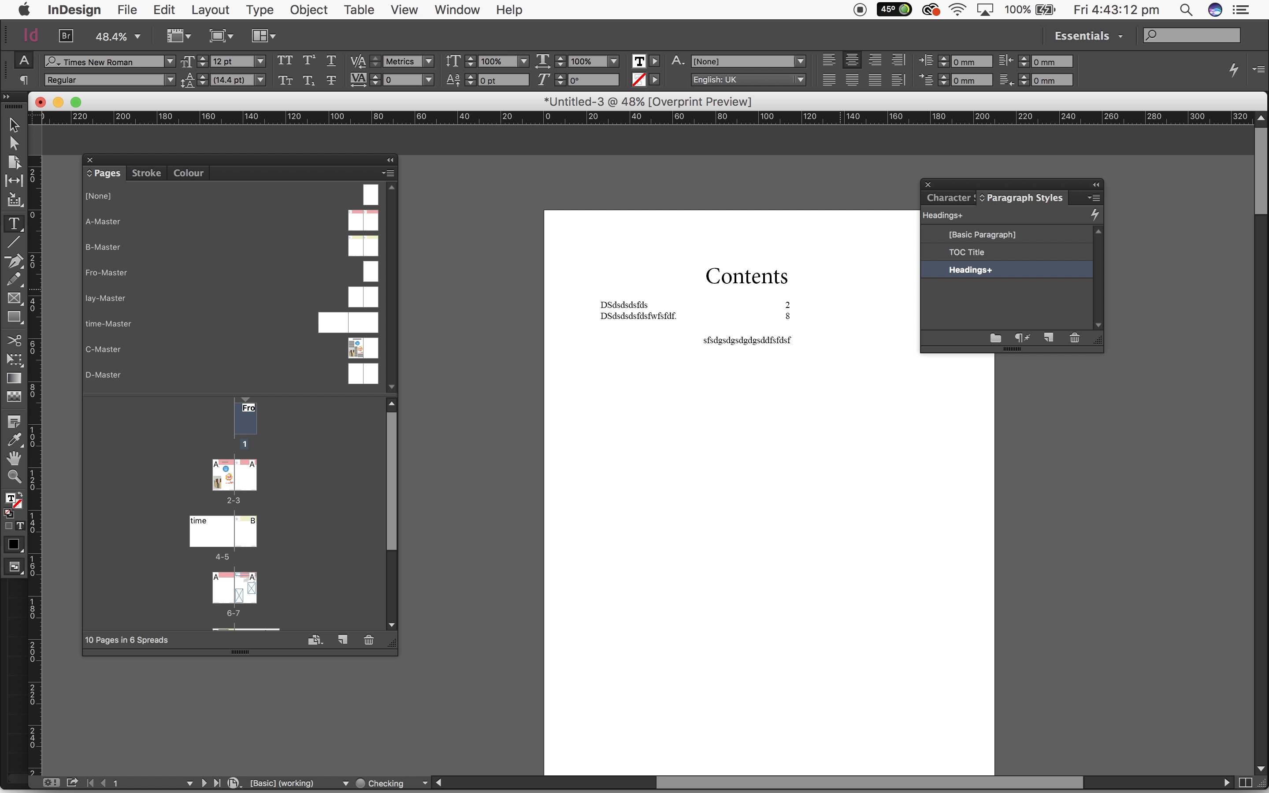
type("dgsdgsdgdgdsf")
left_click(774, 357)
left_click_drag(774, 357, 680, 348)
key("BackSpace")
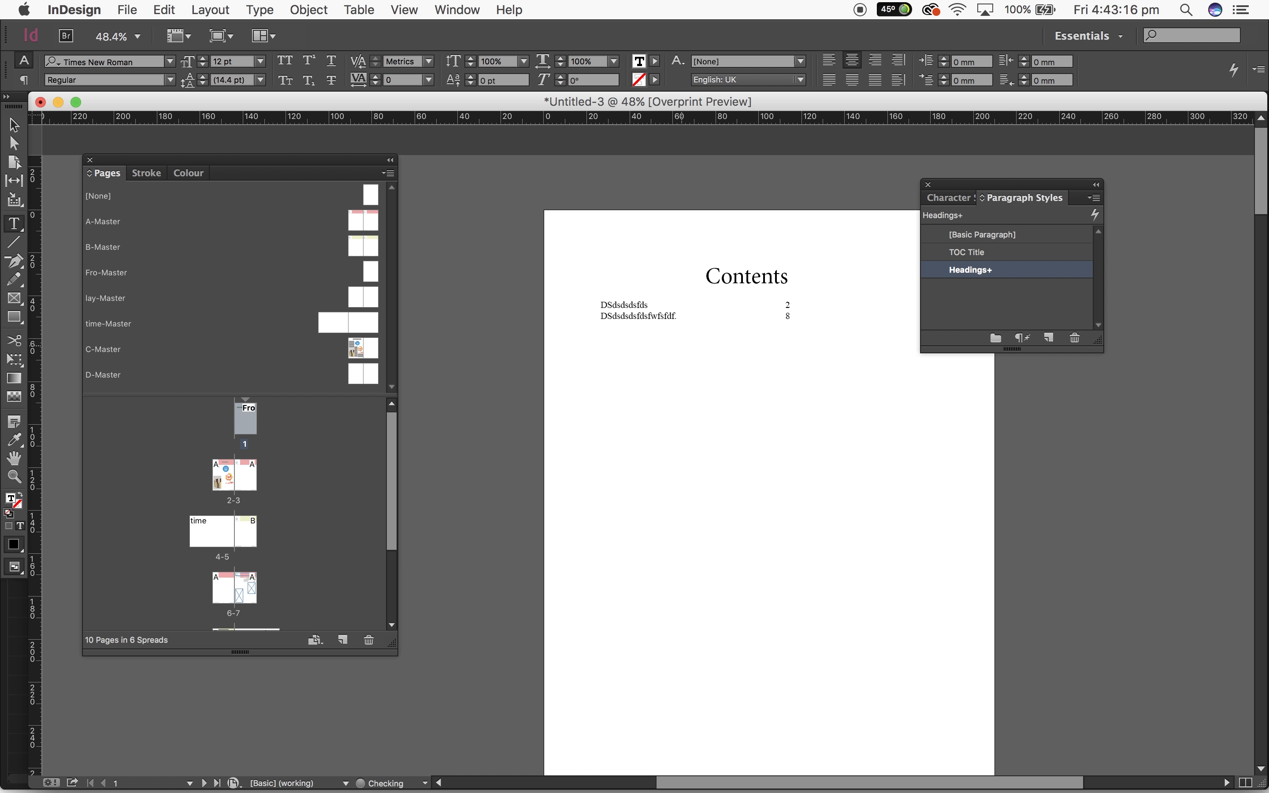
key("BackSpace")
Undo the deletion of the two sample lines and remove them from the table of contents again
key("super+z")
key("super+z")
left_click(809, 350)
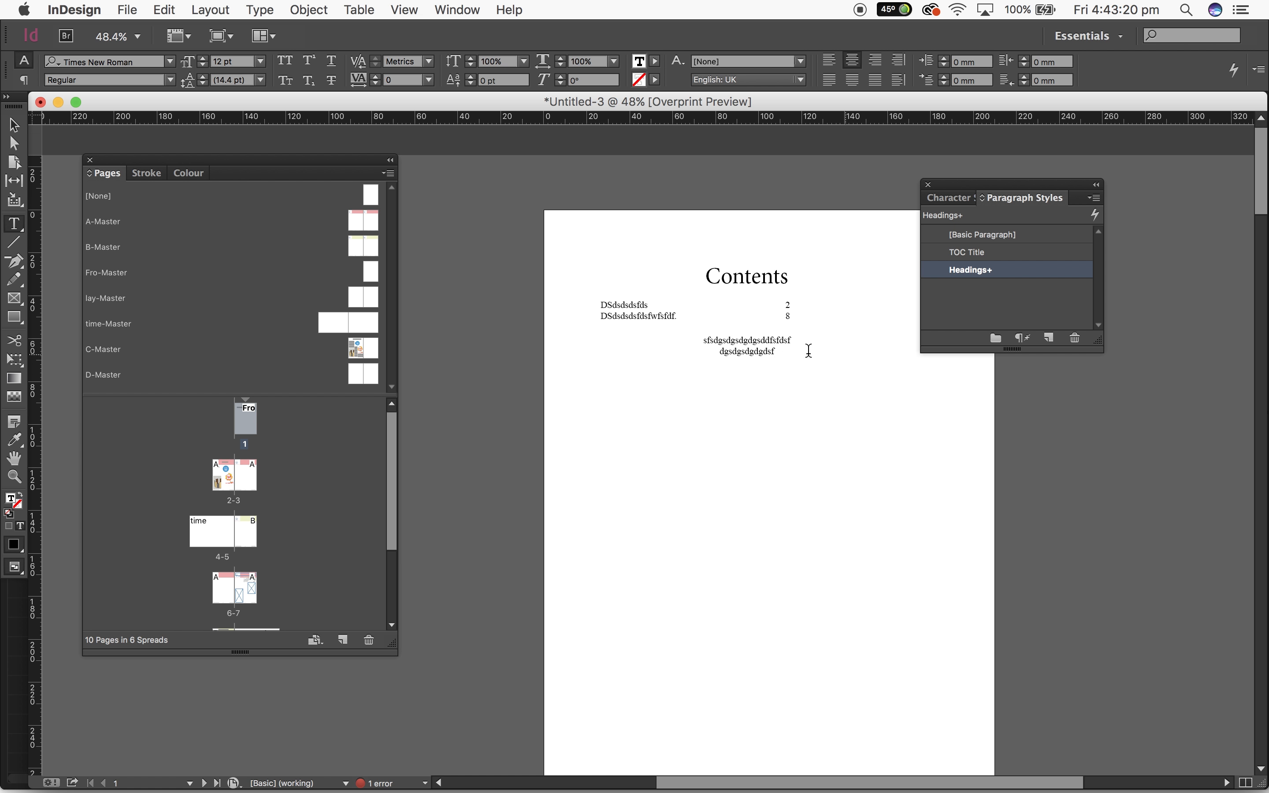
left_click_drag(776, 359, 682, 347)
key("BackSpace")
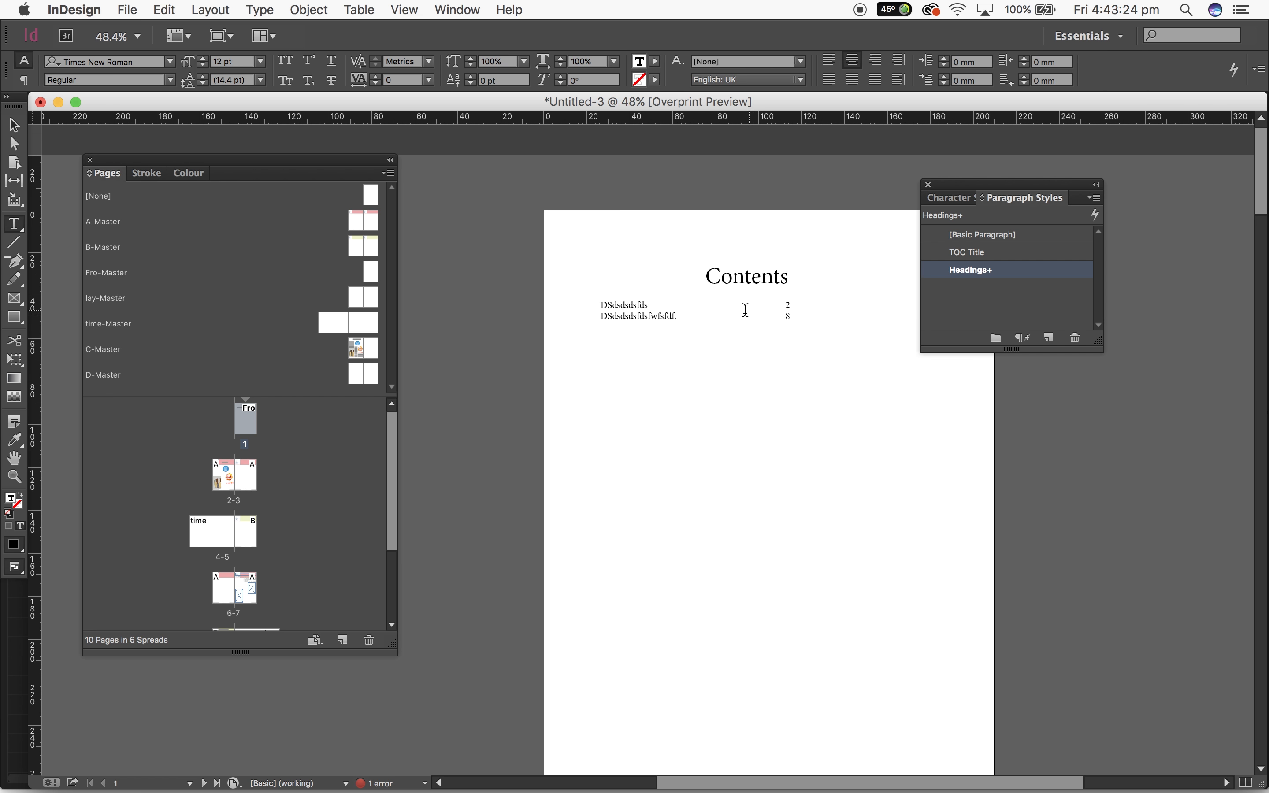
Select the table of contents frame and examine its layout on page 1
left_click(14, 125)
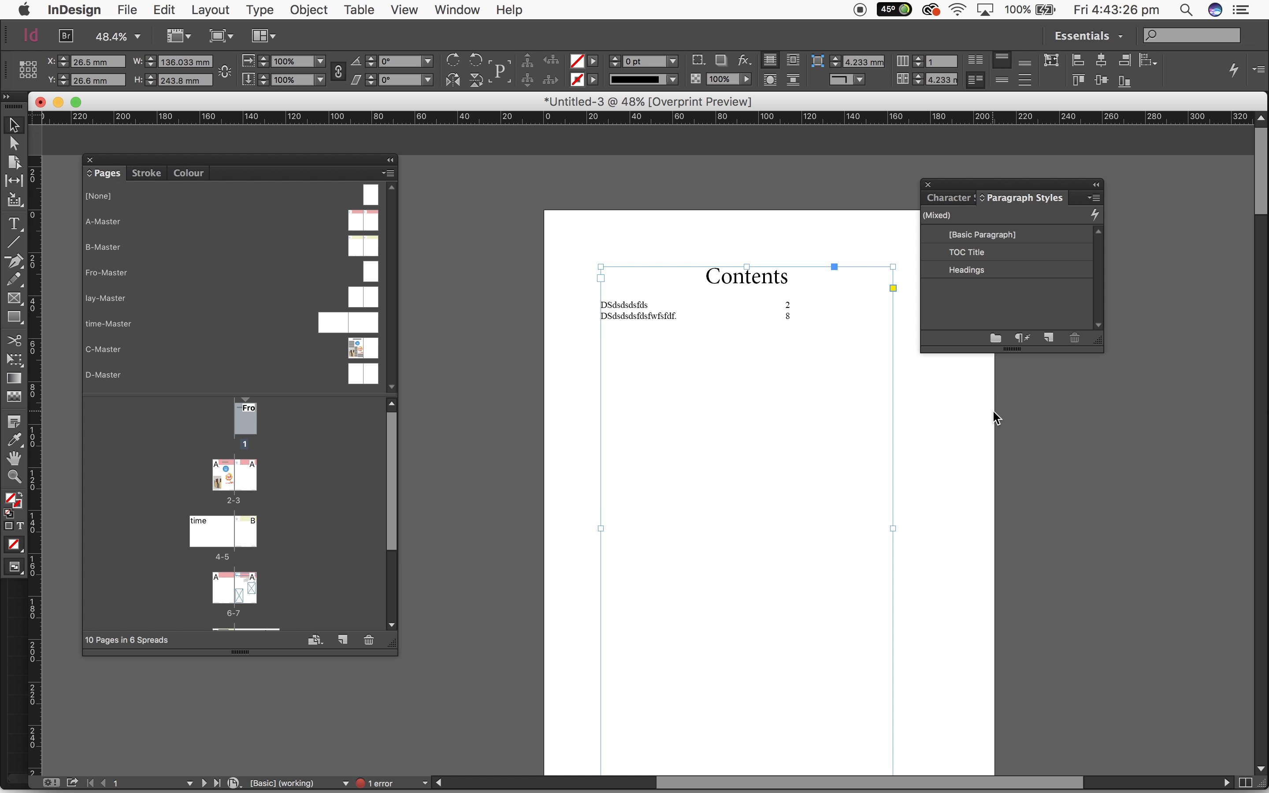
scroll(993, 410, "down", 5)
scroll(993, 410, "up", 5)
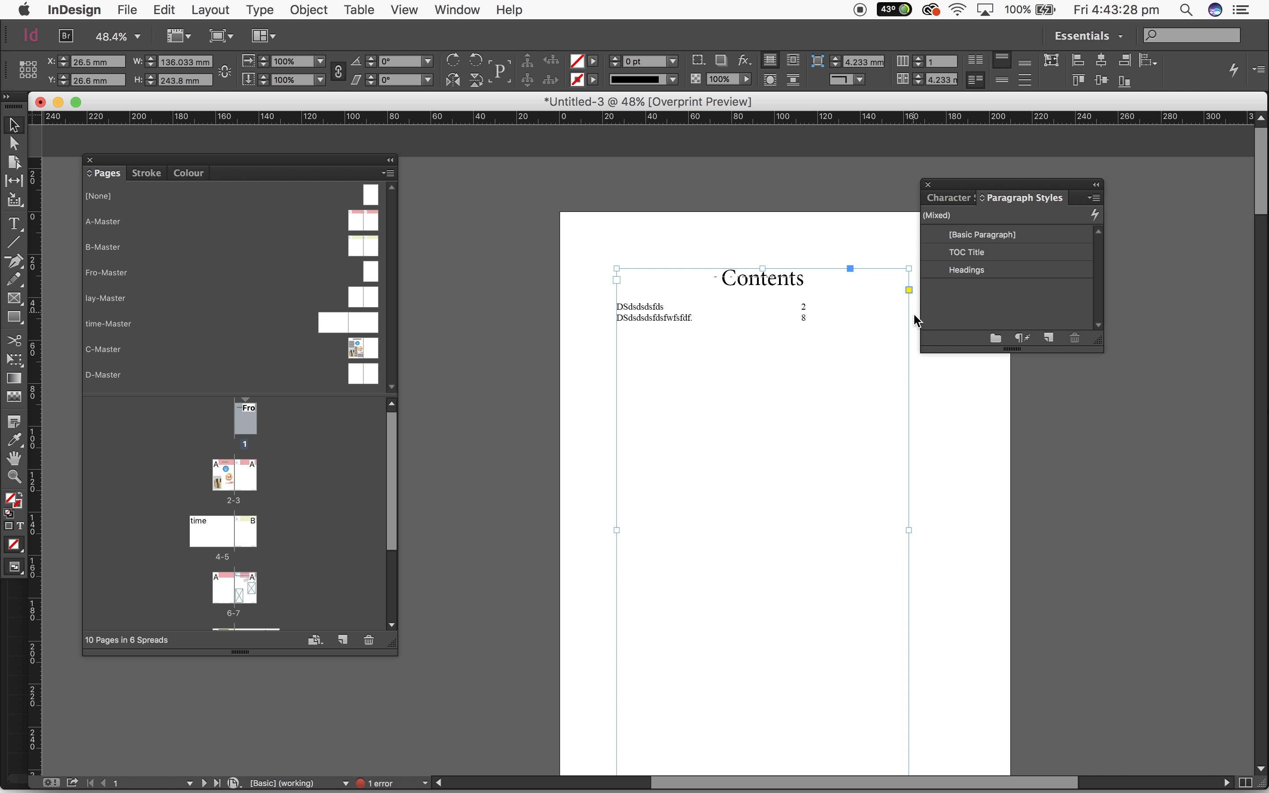
Leave text editing in the Contents title and deselect the table of contents frame on page 1
double_click(907, 295)
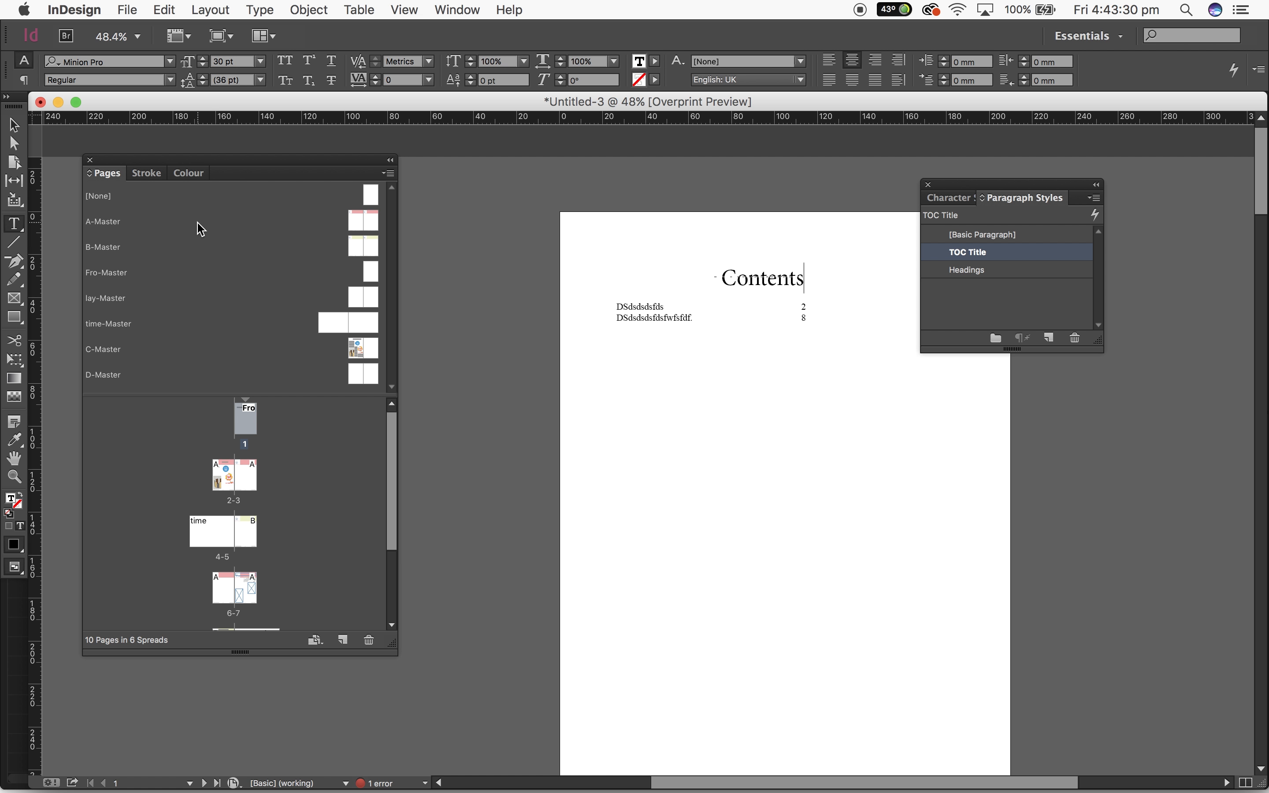
left_click(13, 125)
left_click(679, 401)
left_click(1035, 466)
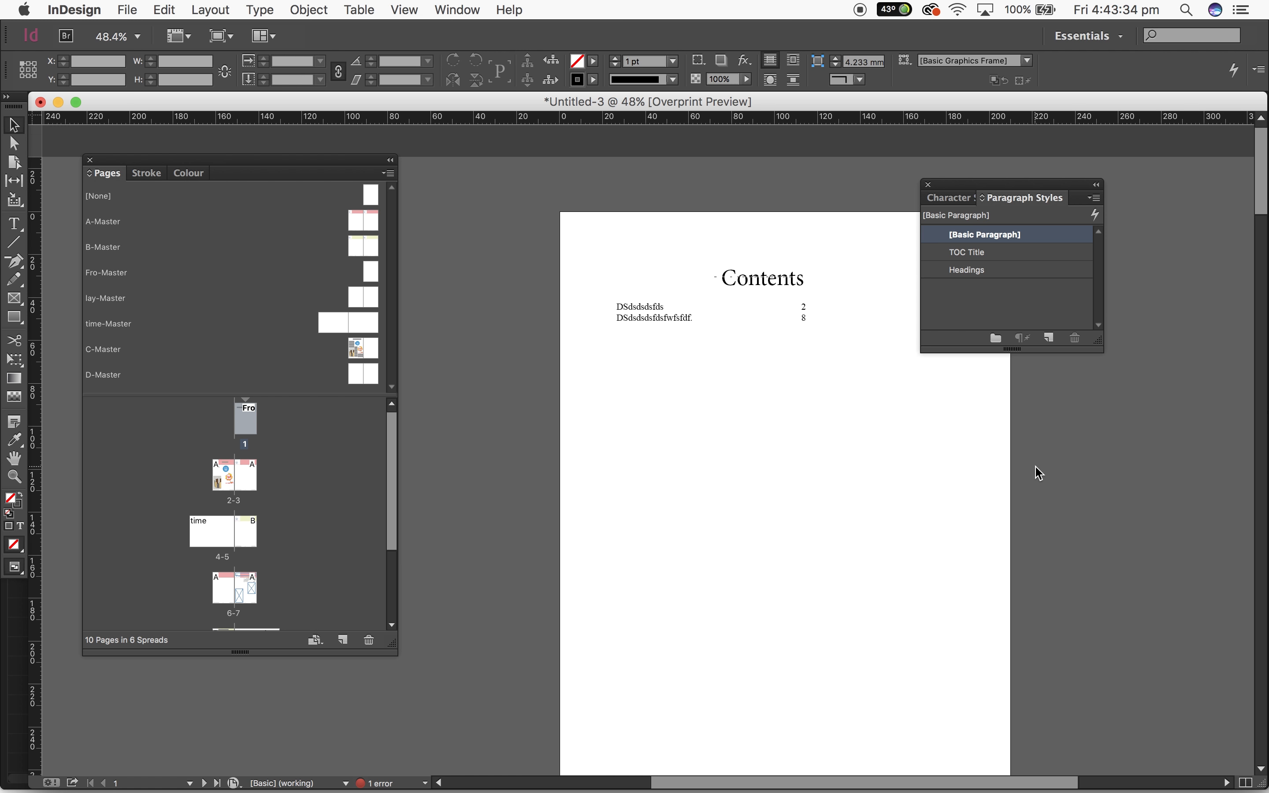
Set the section's page numbering to start at 2 in the Numbering & Section Options
left_click(231, 8)
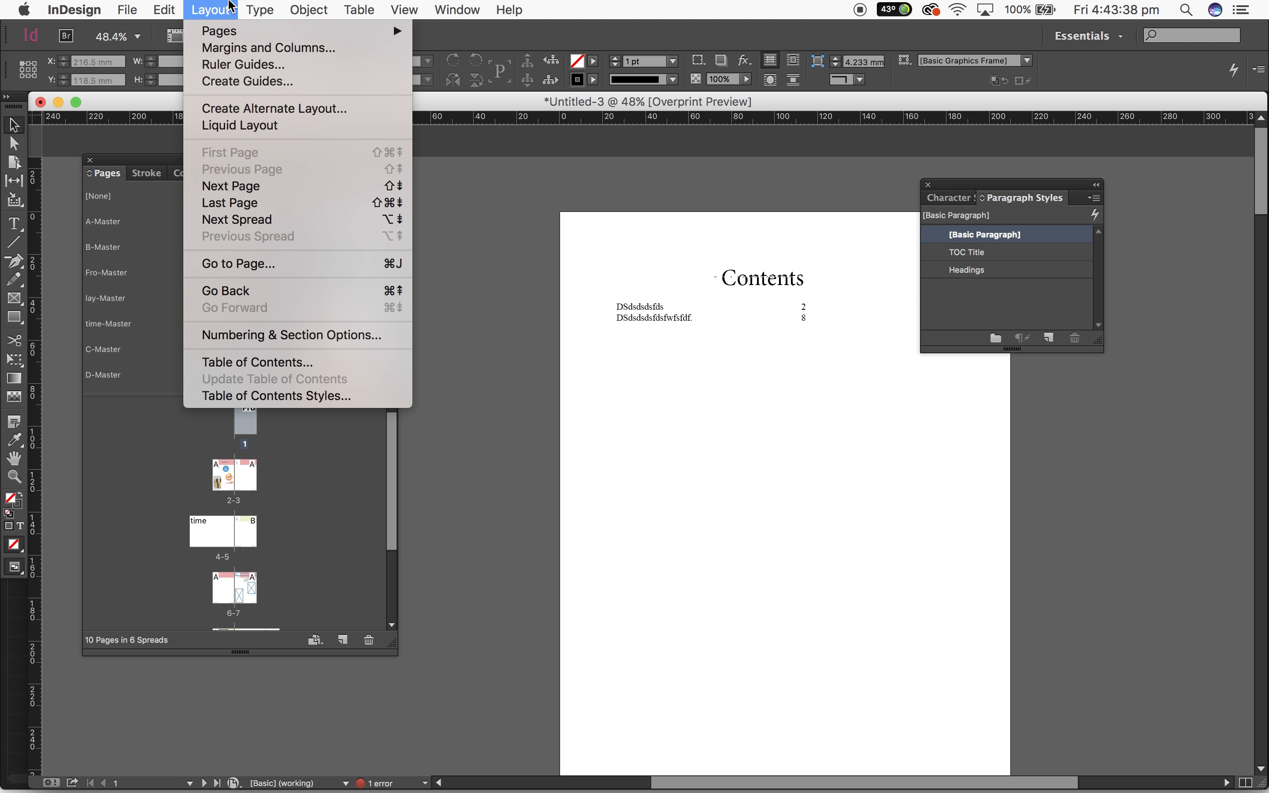
mouse_move(254, 13)
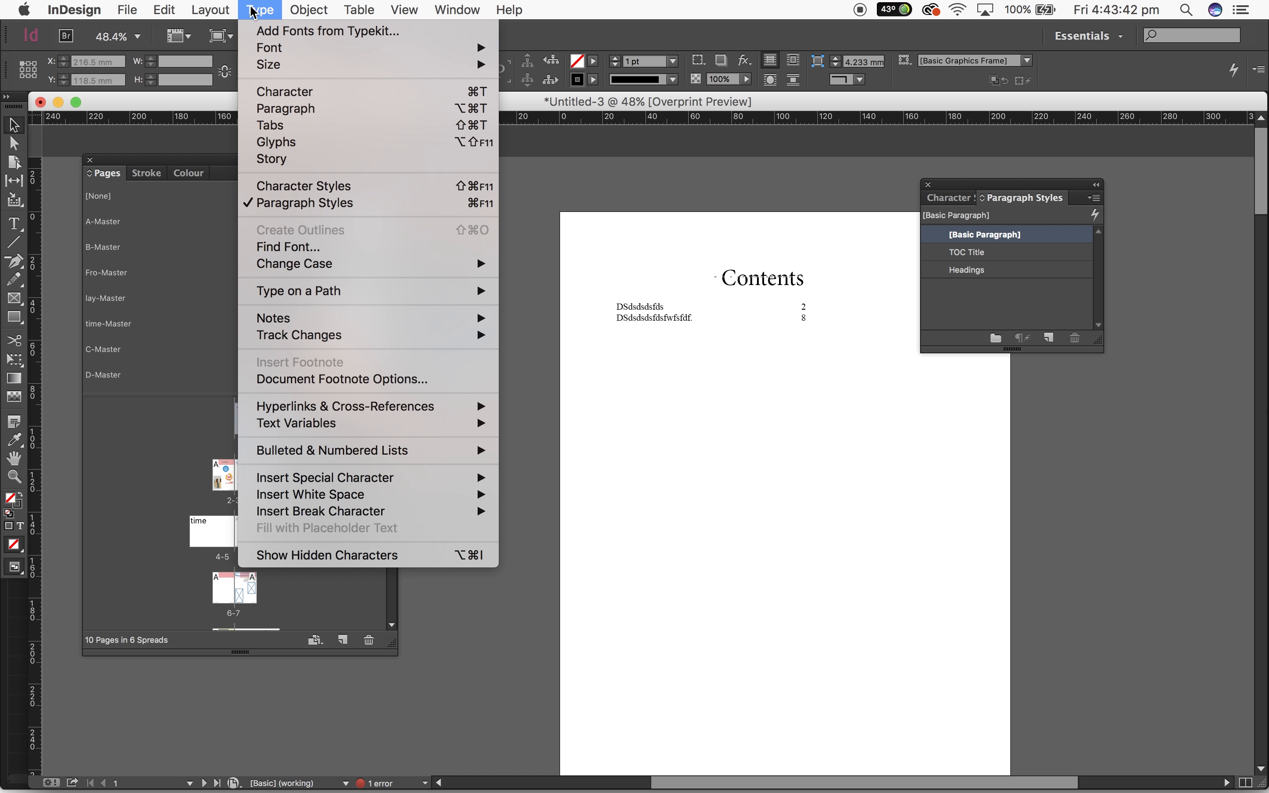
mouse_move(201, 6)
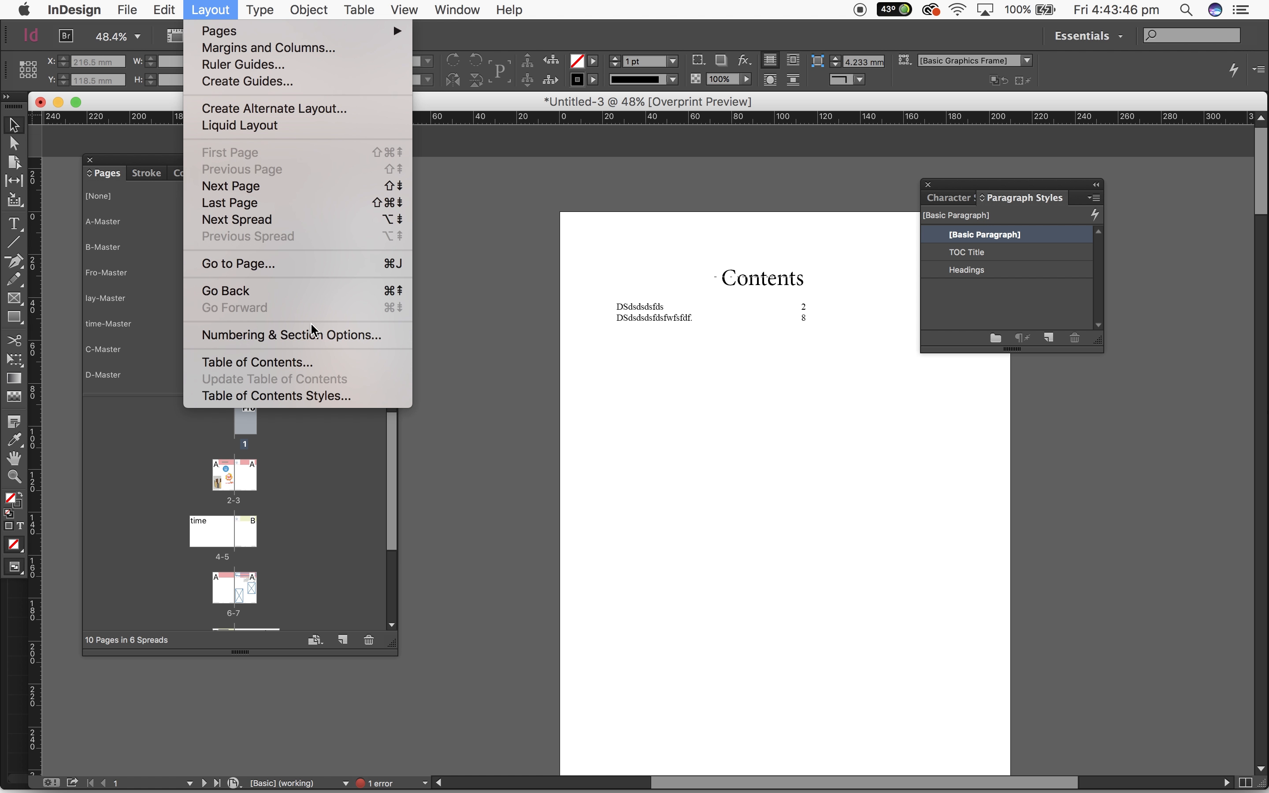
left_click(314, 337)
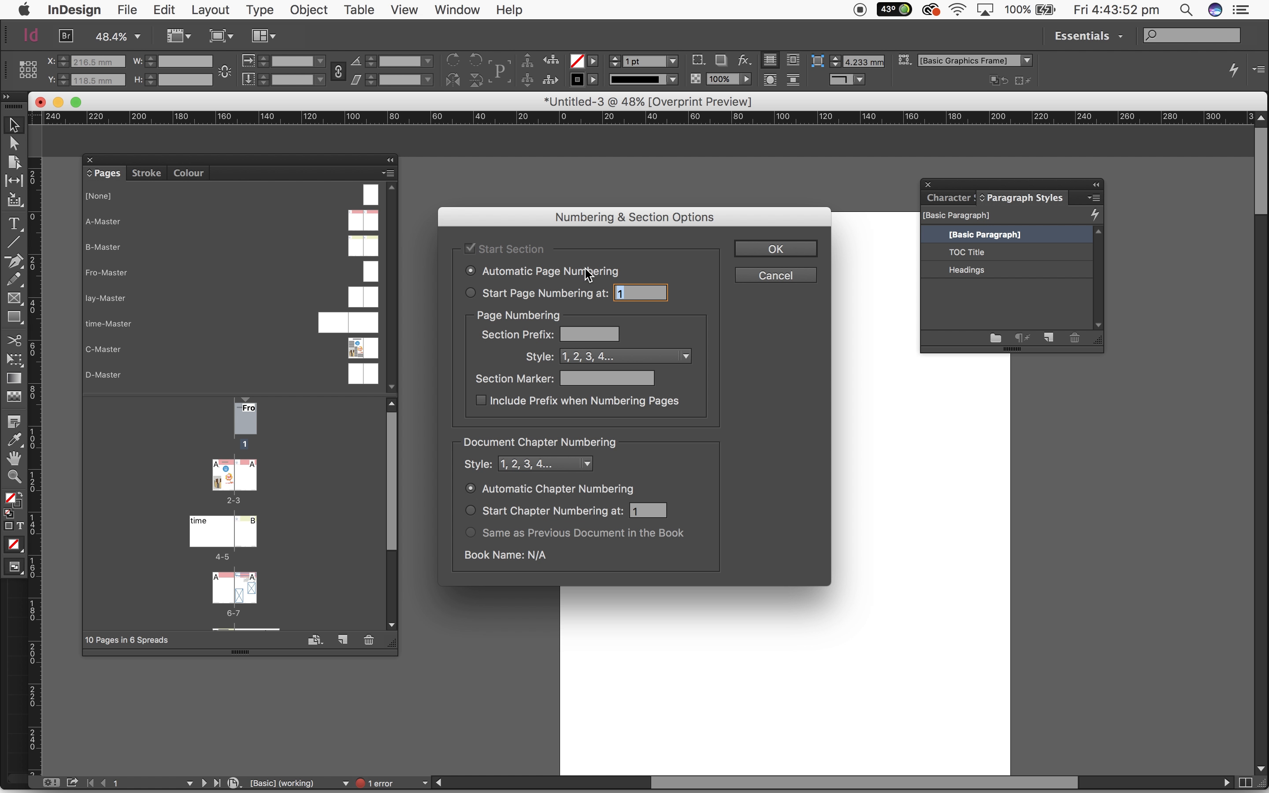
left_click(473, 295)
left_click(653, 294)
key("BackSpace")
key("Return")
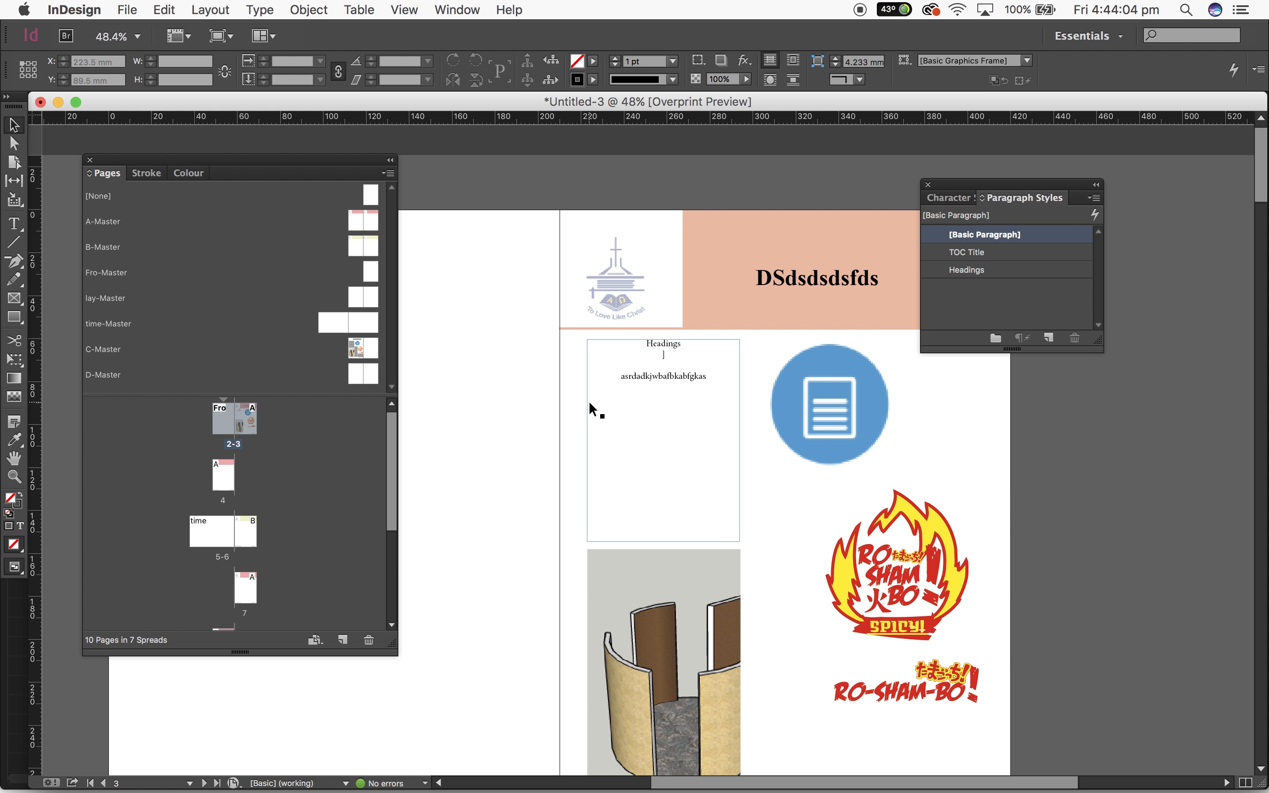
Examine the renumbered spreads, checking the footer page numbers against the contents page and the page thumbnails
scroll(590, 403, "down", 3)
scroll(334, 476, "down", 3)
left_click(623, 518)
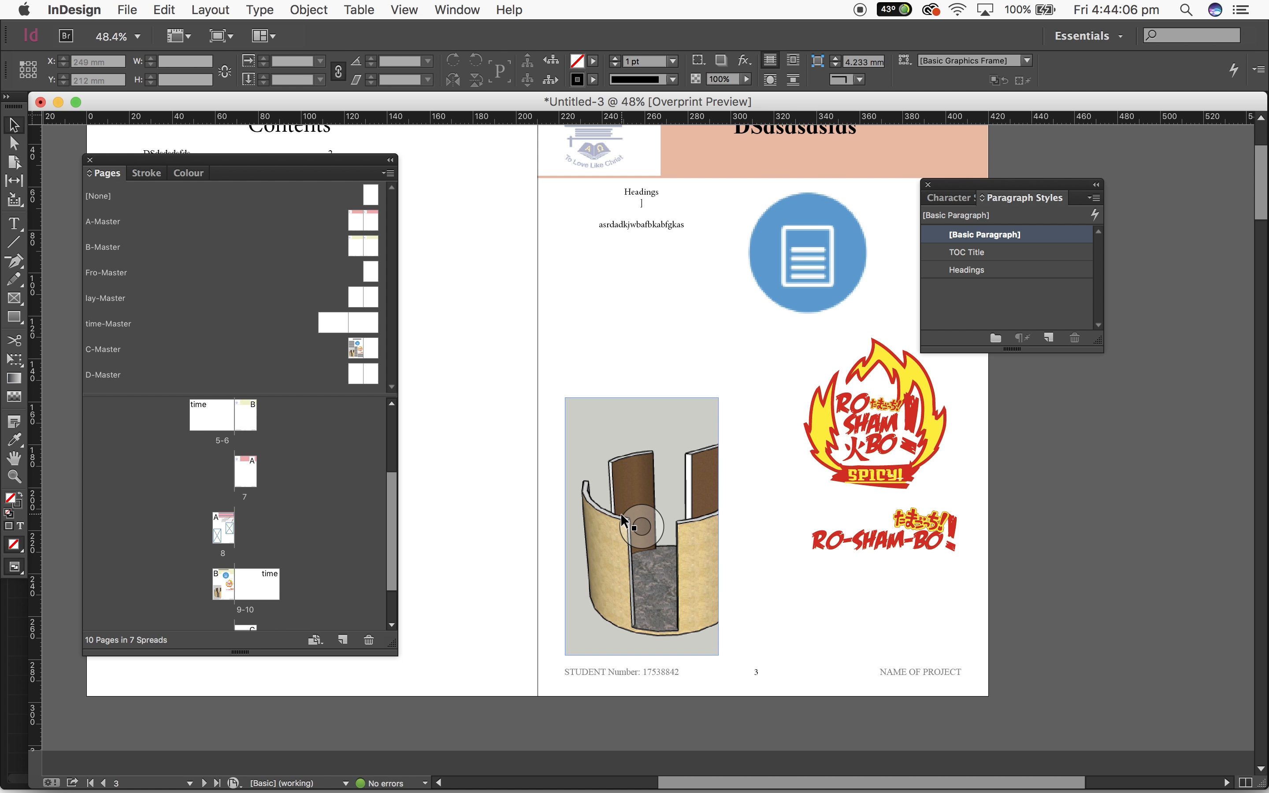
scroll(622, 515, "down", 6)
scroll(622, 515, "up", 9)
scroll(622, 515, "left", 5)
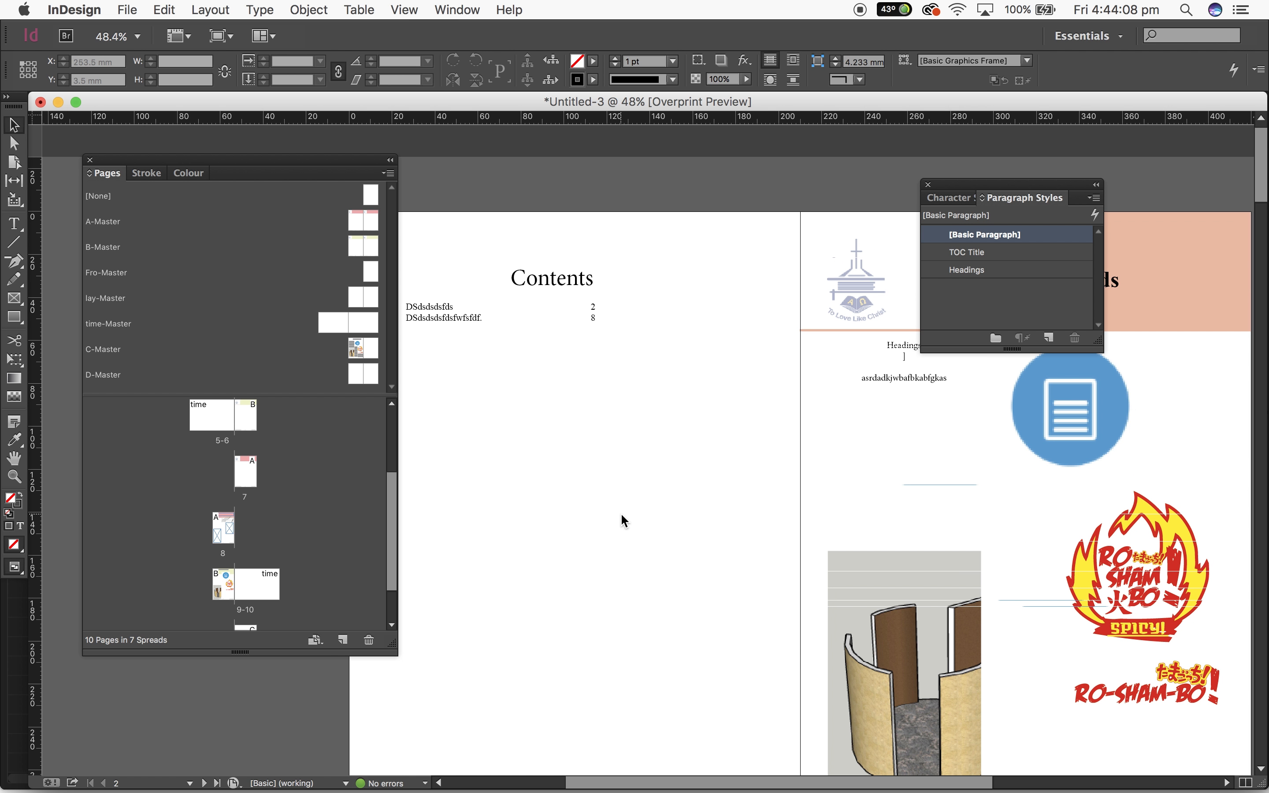
scroll(620, 512, "right", 5)
scroll(620, 513, "down", 6)
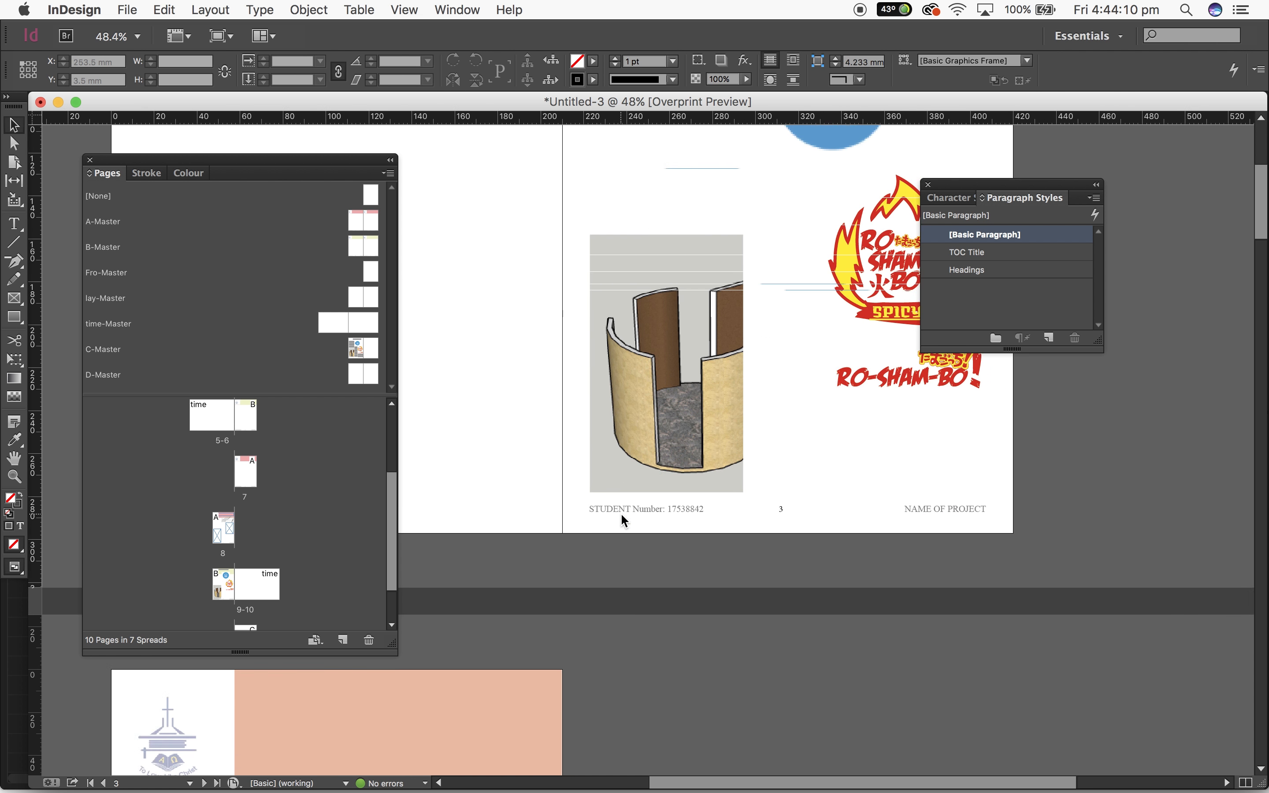
scroll(710, 488, "down", 2)
scroll(710, 483, "up", 8)
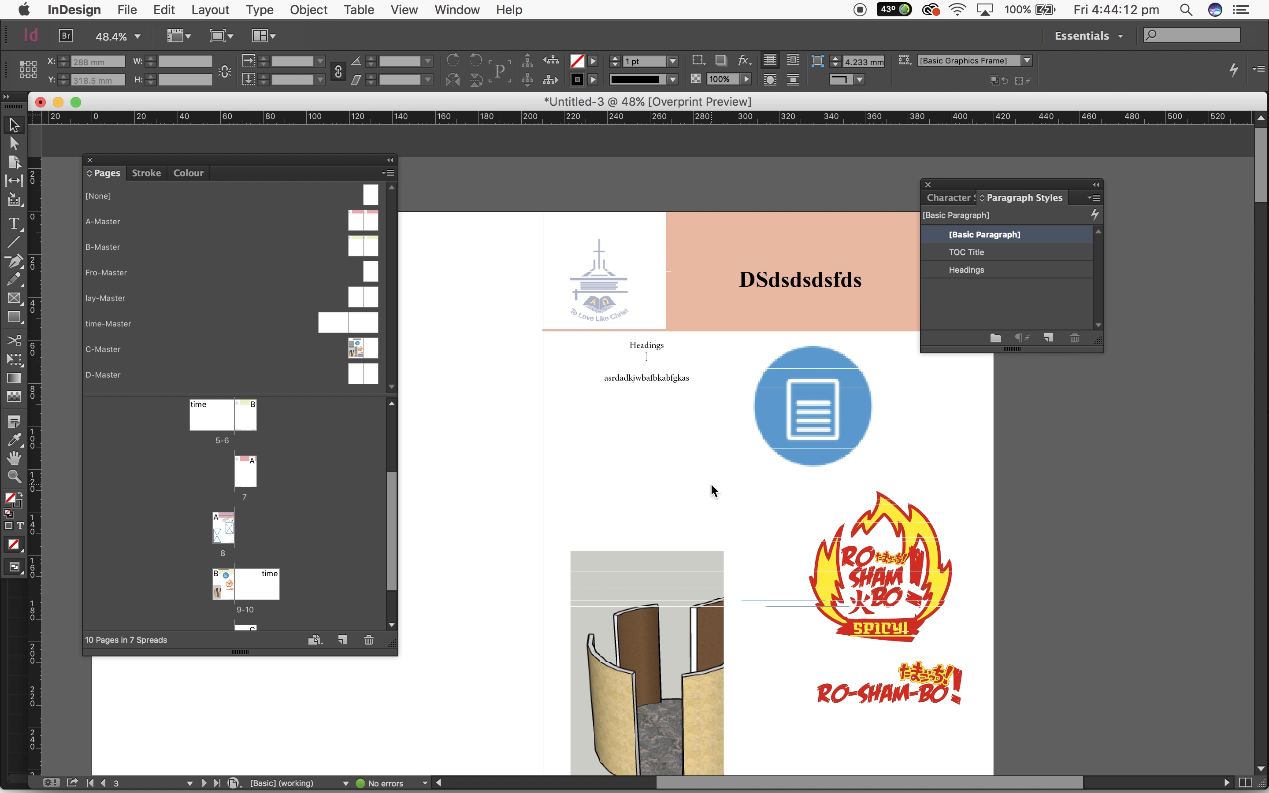
scroll(711, 487, "left", 3)
scroll(711, 486, "down", 1)
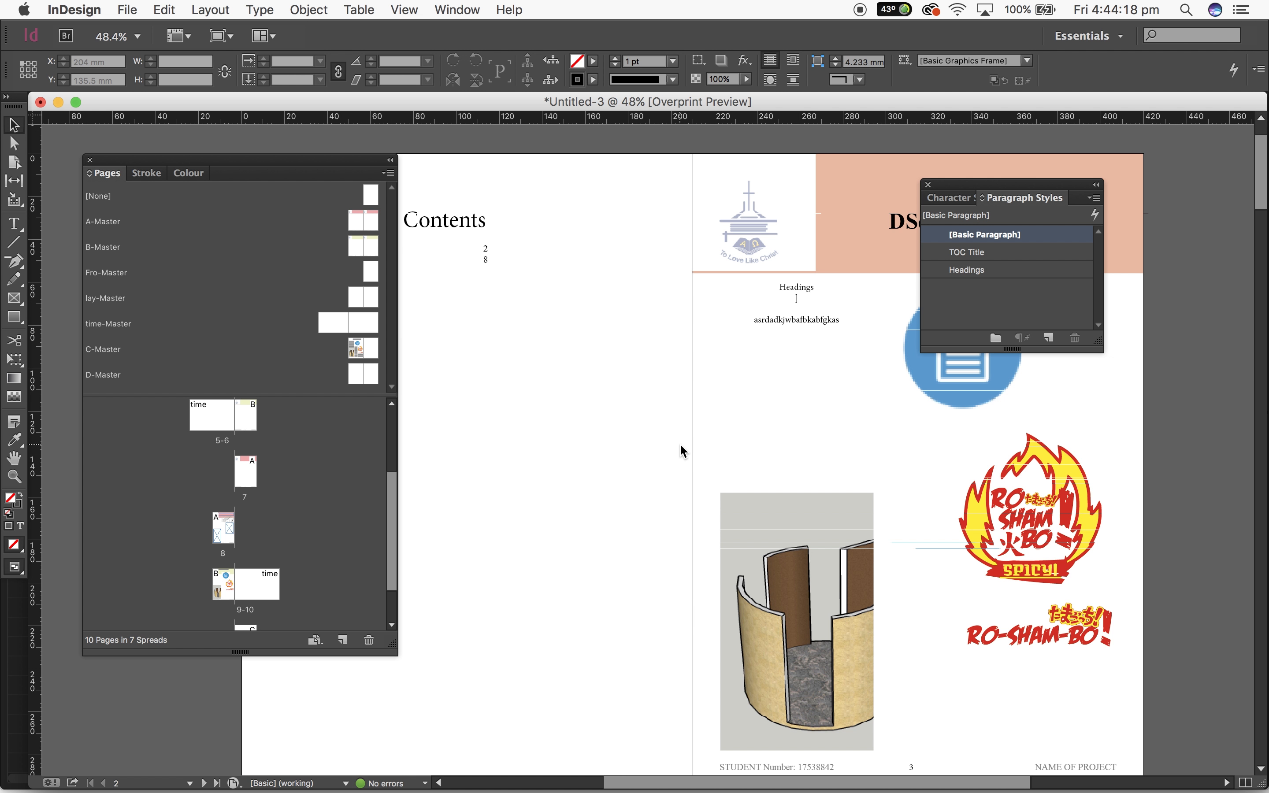
scroll(757, 468, "down", 4)
scroll(756, 469, "right", 1)
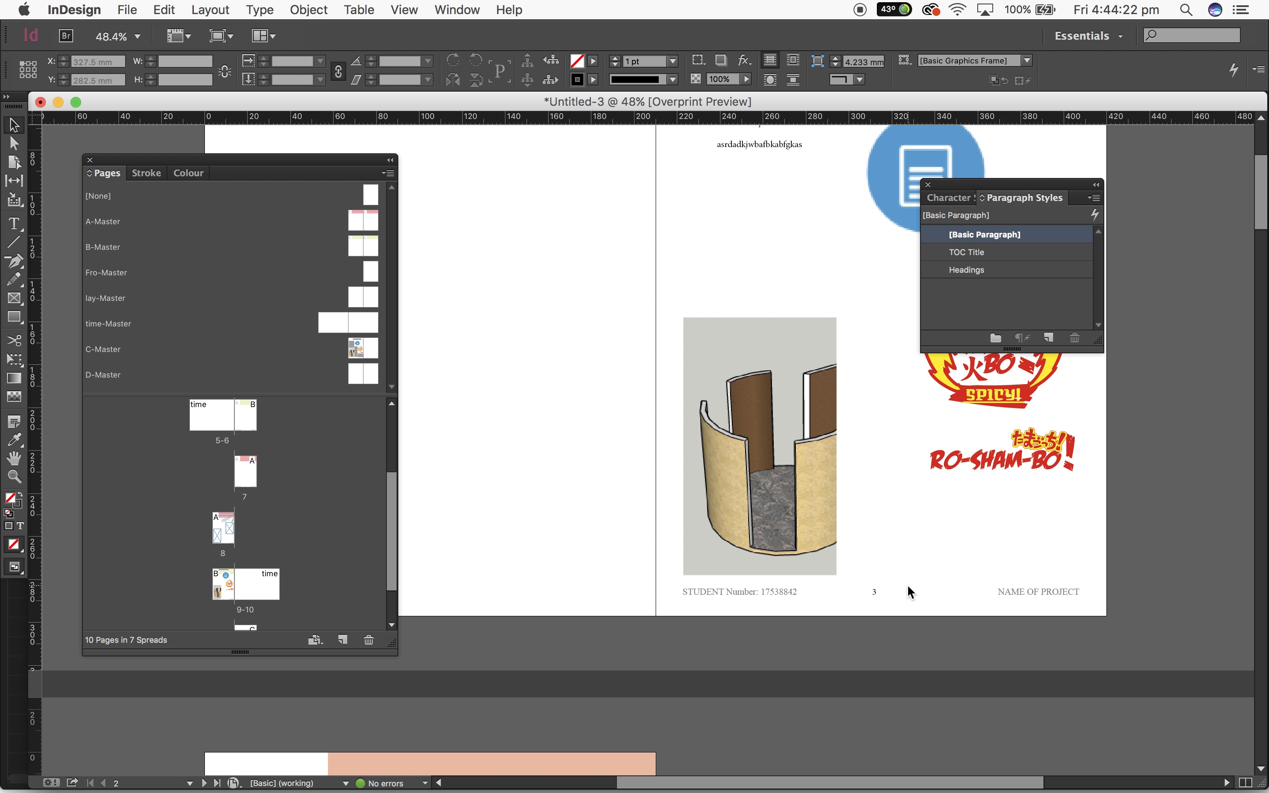
scroll(908, 585, "down", 12)
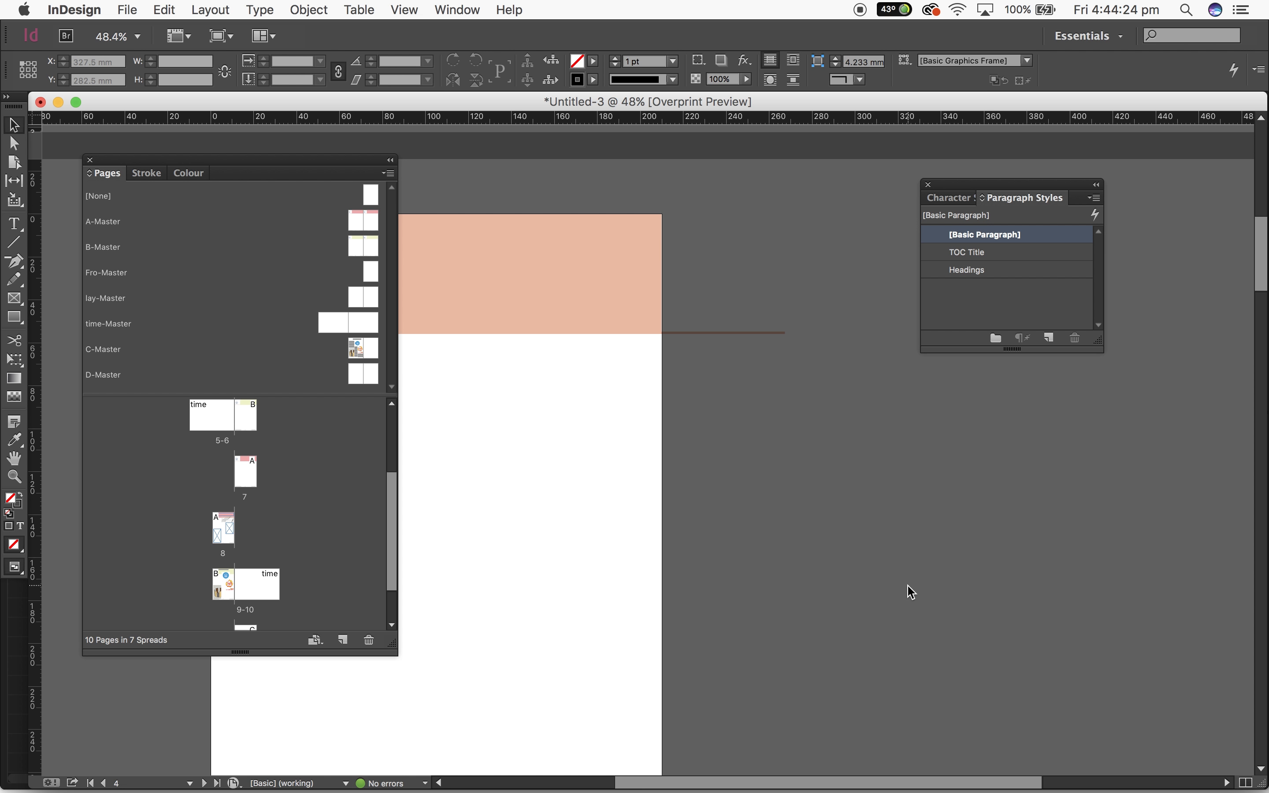
scroll(912, 591, "up", 3)
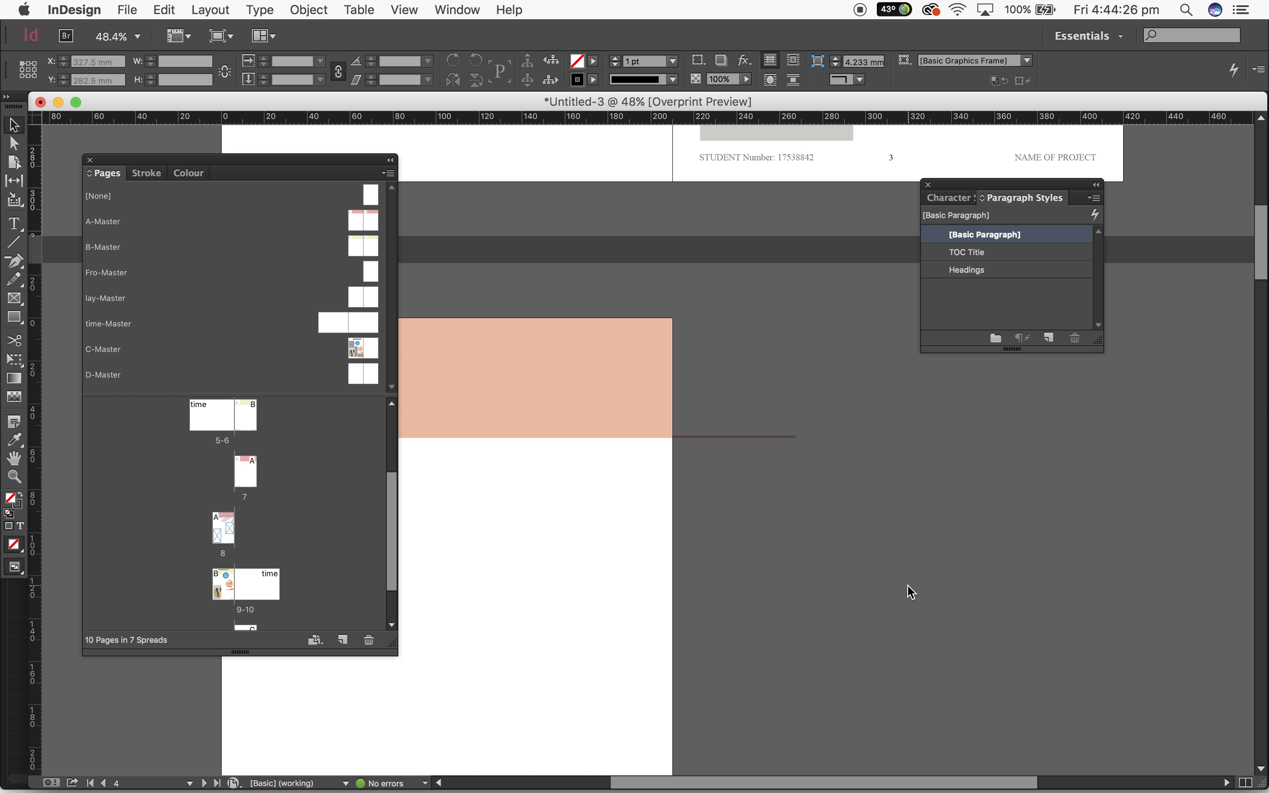
scroll(910, 588, "up", 10)
Try the I, II, III, IV... page numbering style for the section and inspect the footer on the first spread
left_click(230, 7)
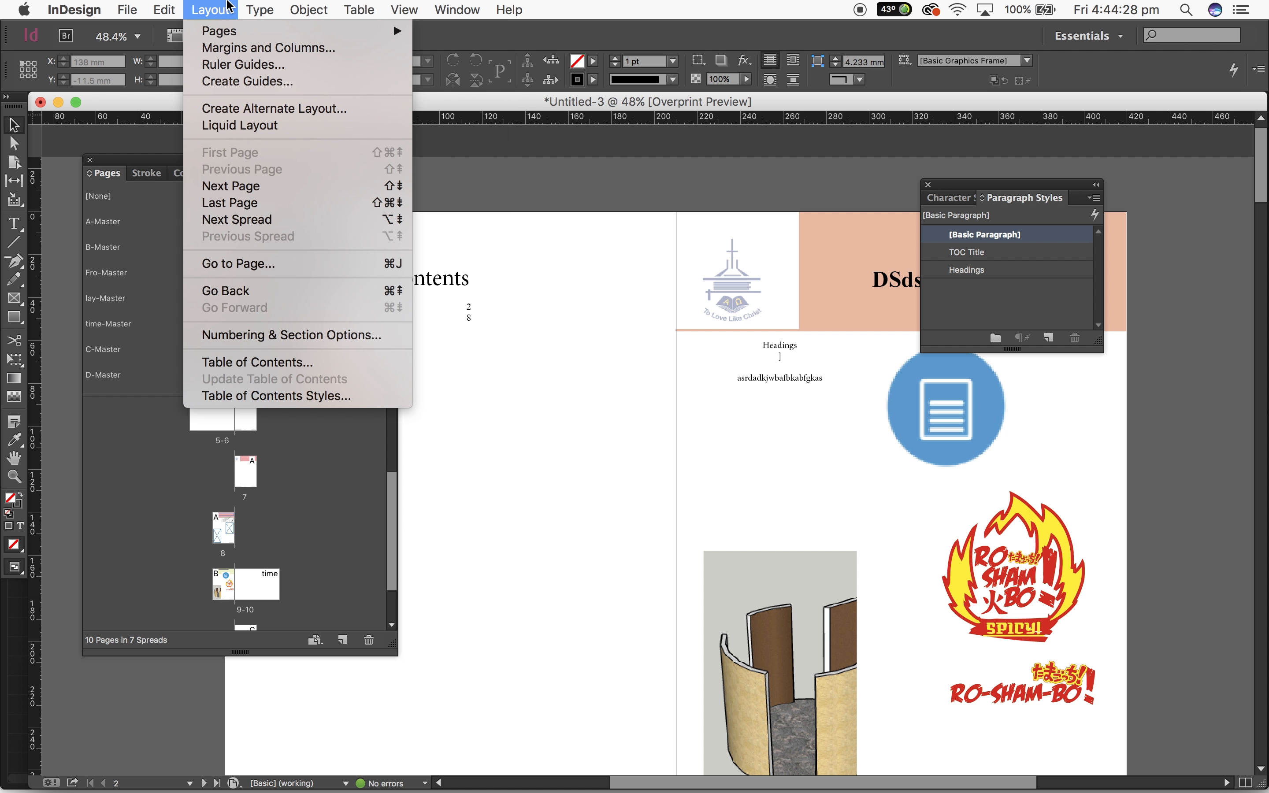
left_click(355, 333)
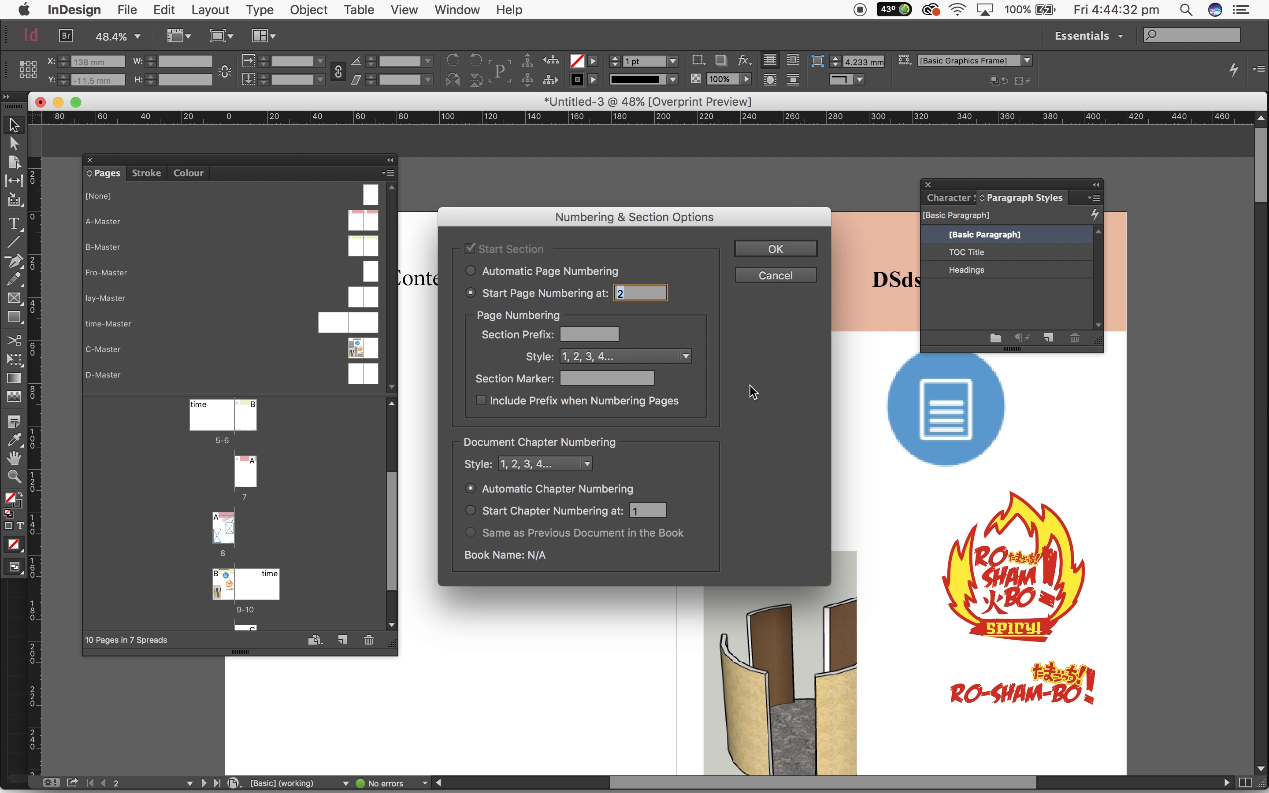
left_click(652, 357)
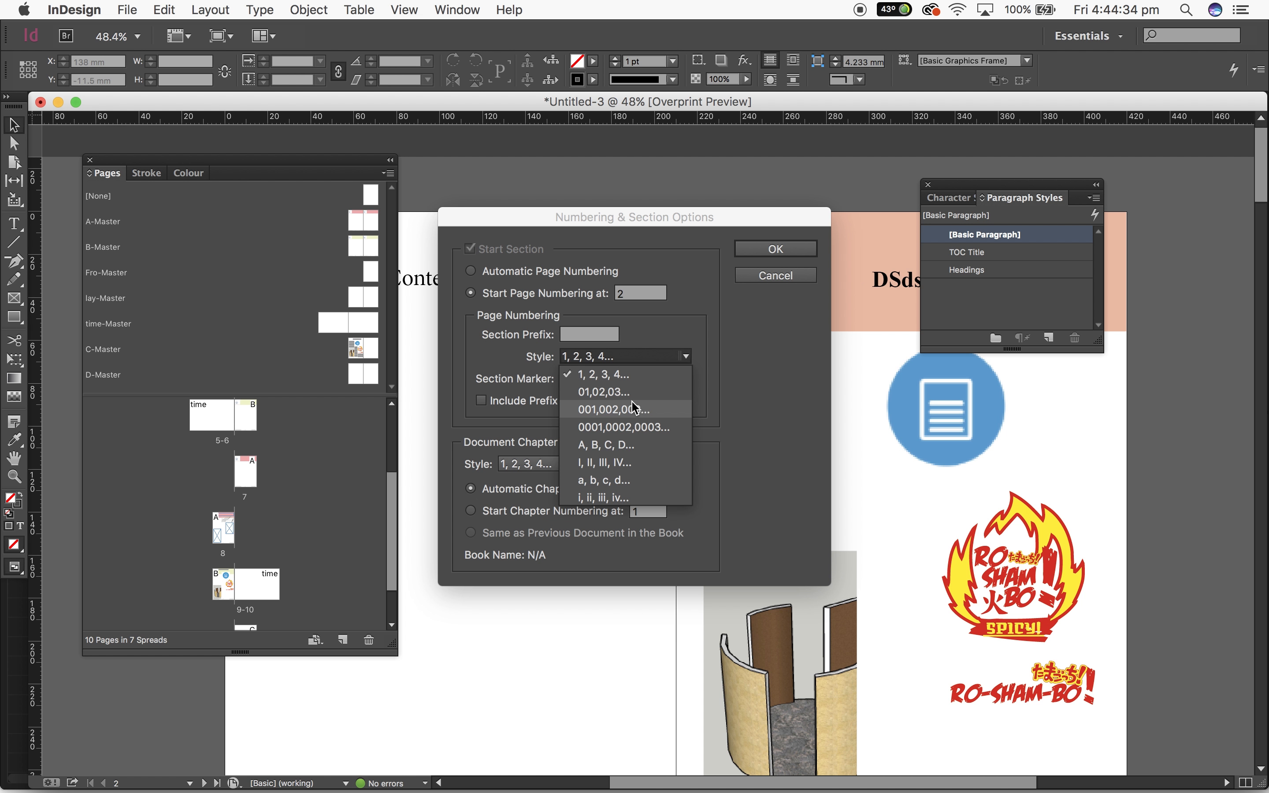
left_click(633, 463)
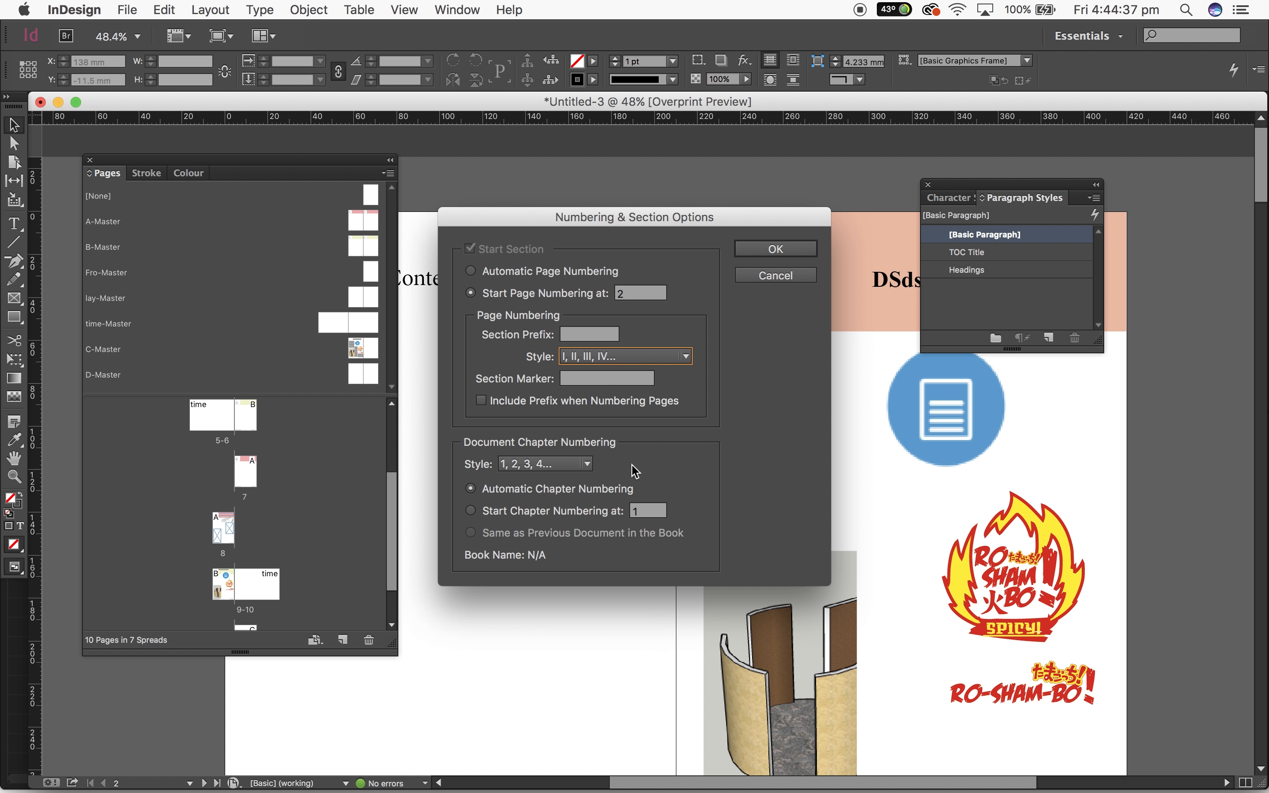
left_click(792, 248)
scroll(932, 441, "down", 10)
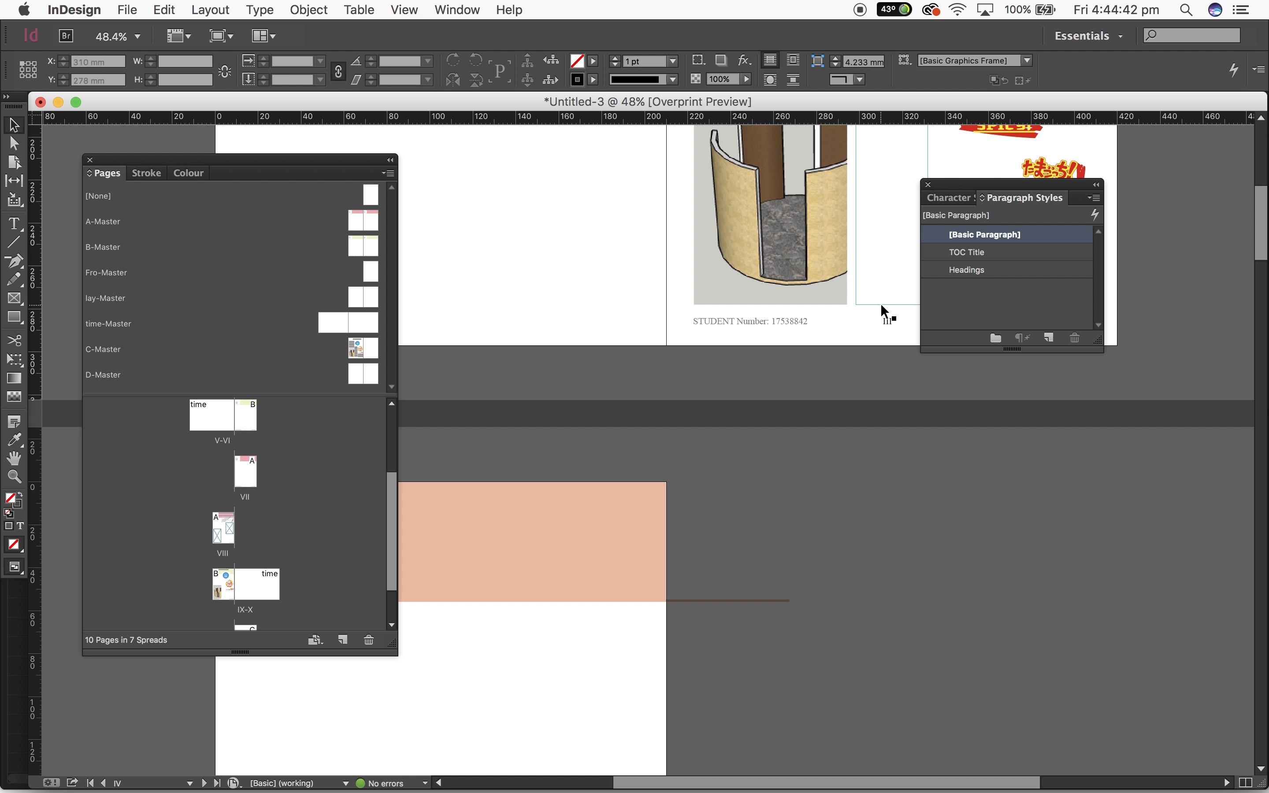
Undo the Roman numeral page numbering style and review the footer page number on the first spread
key("super+z")
left_click(210, 9)
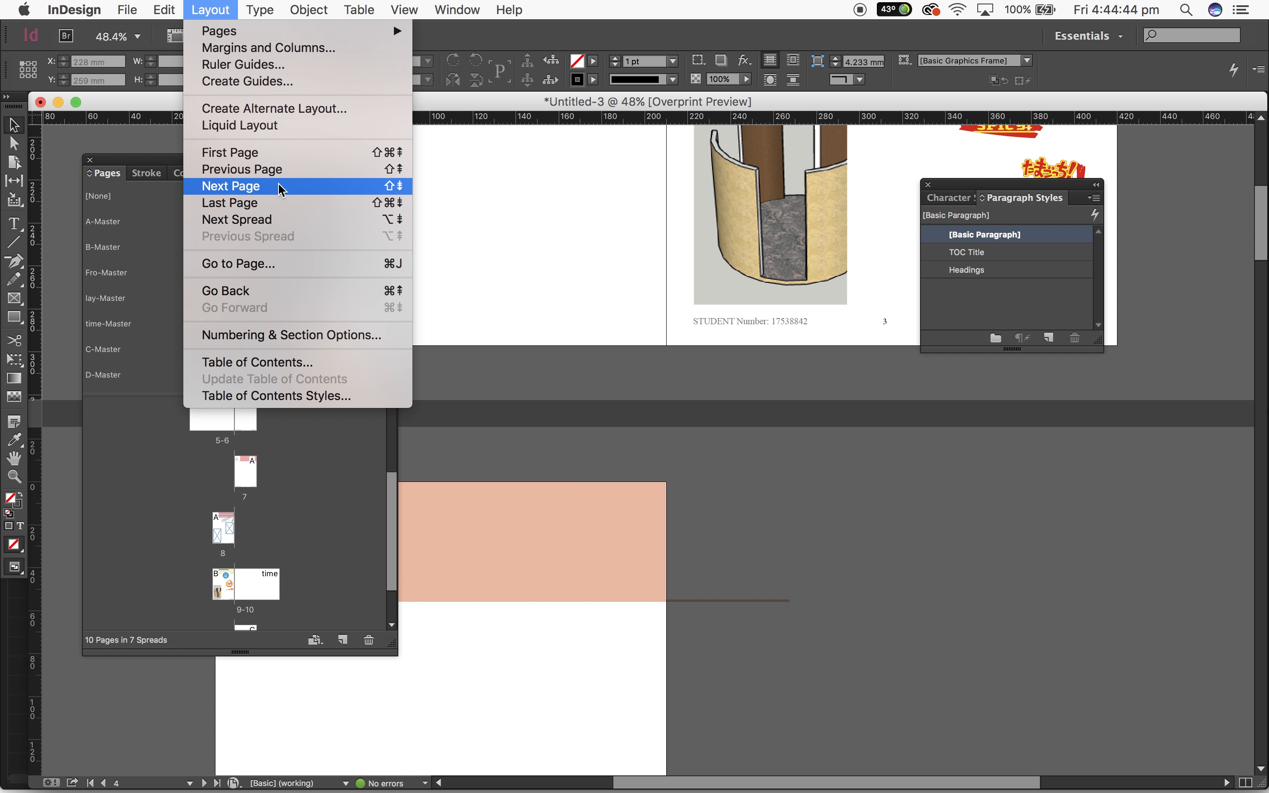
left_click(889, 513)
scroll(891, 516, "up", 3)
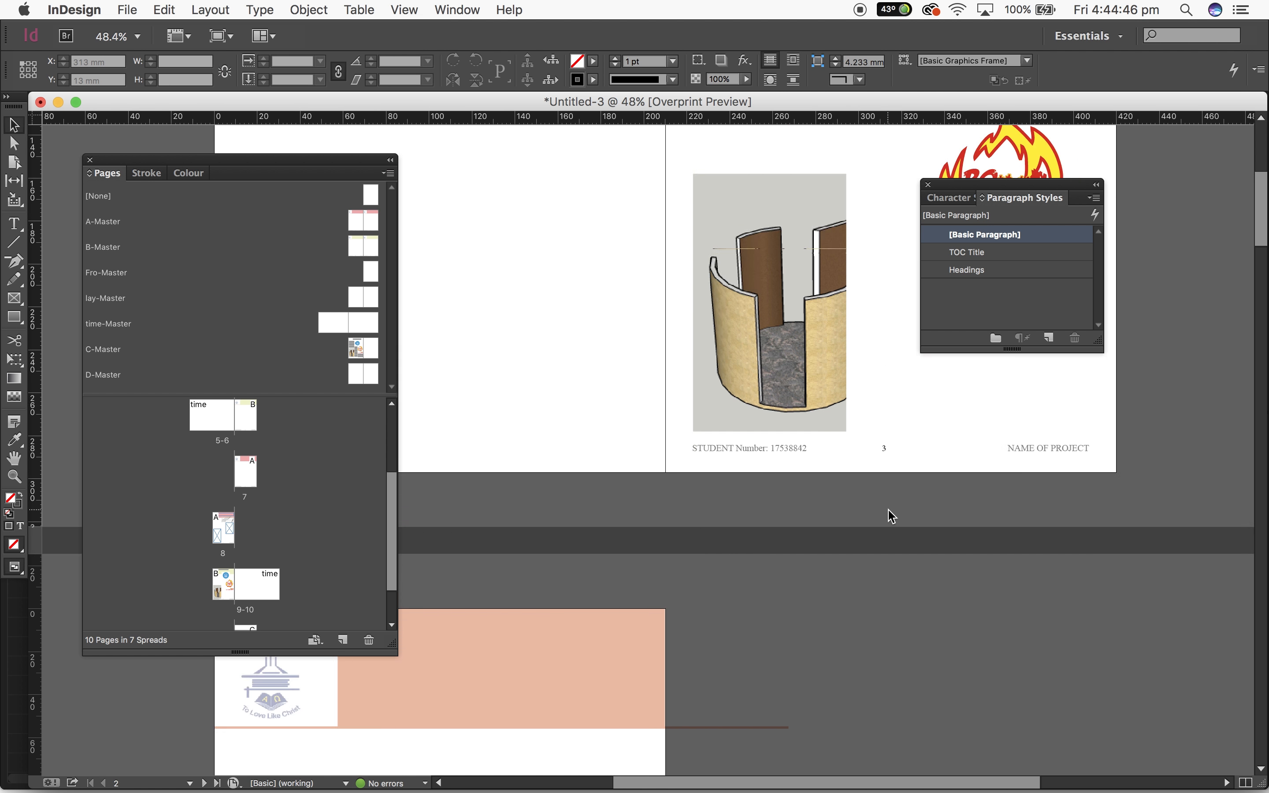
scroll(891, 517, "up", 6)
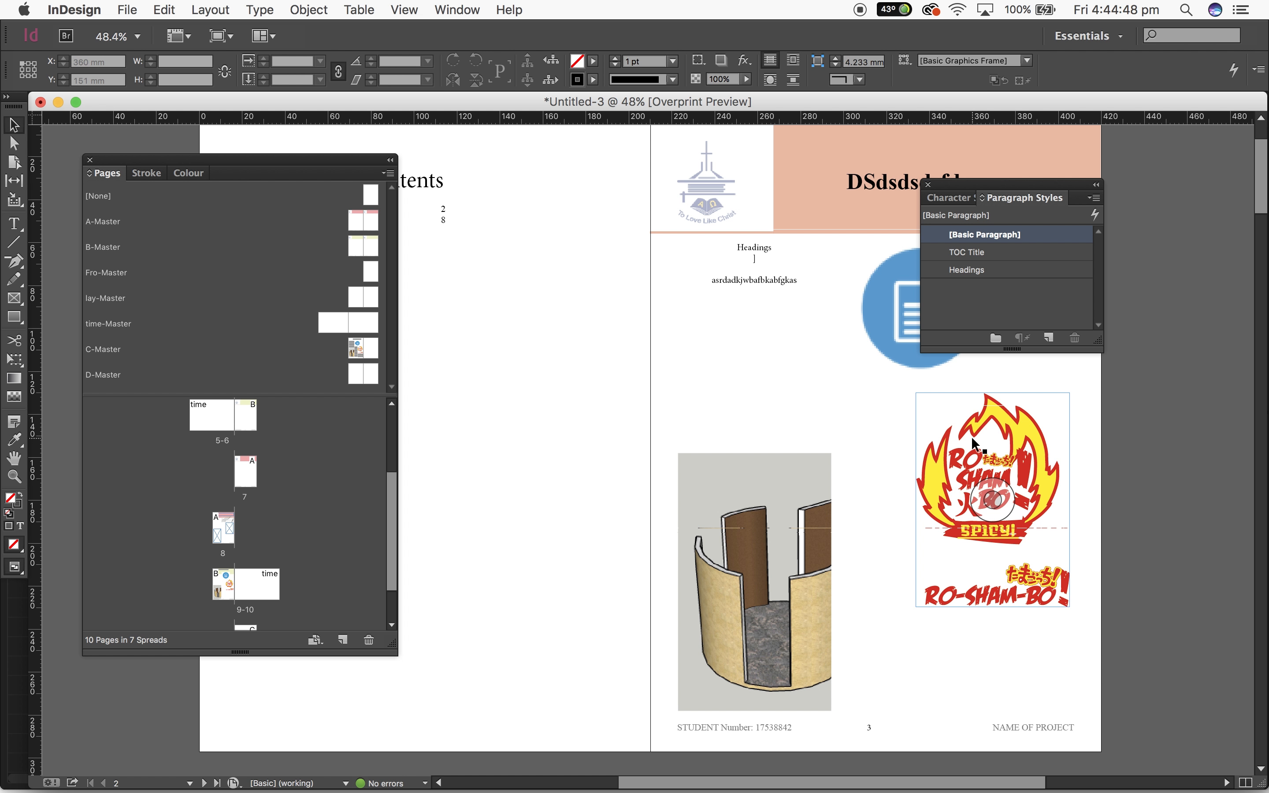